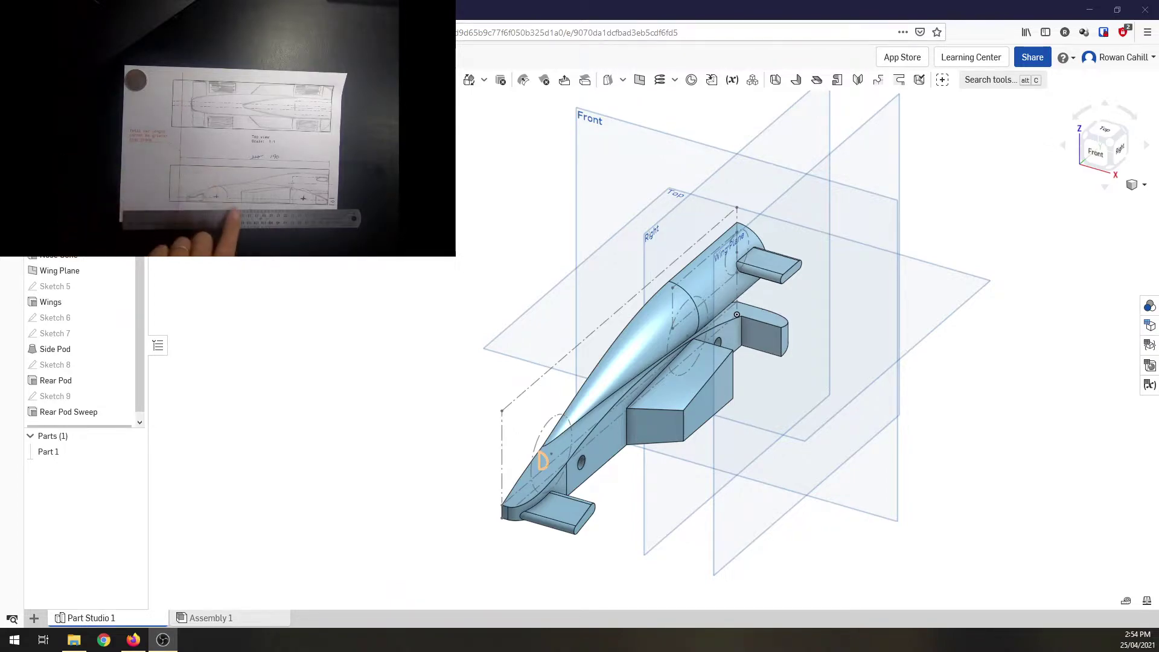
Select the body's dash-dot axis line and view the car side-on from the Right
left_click(650, 393)
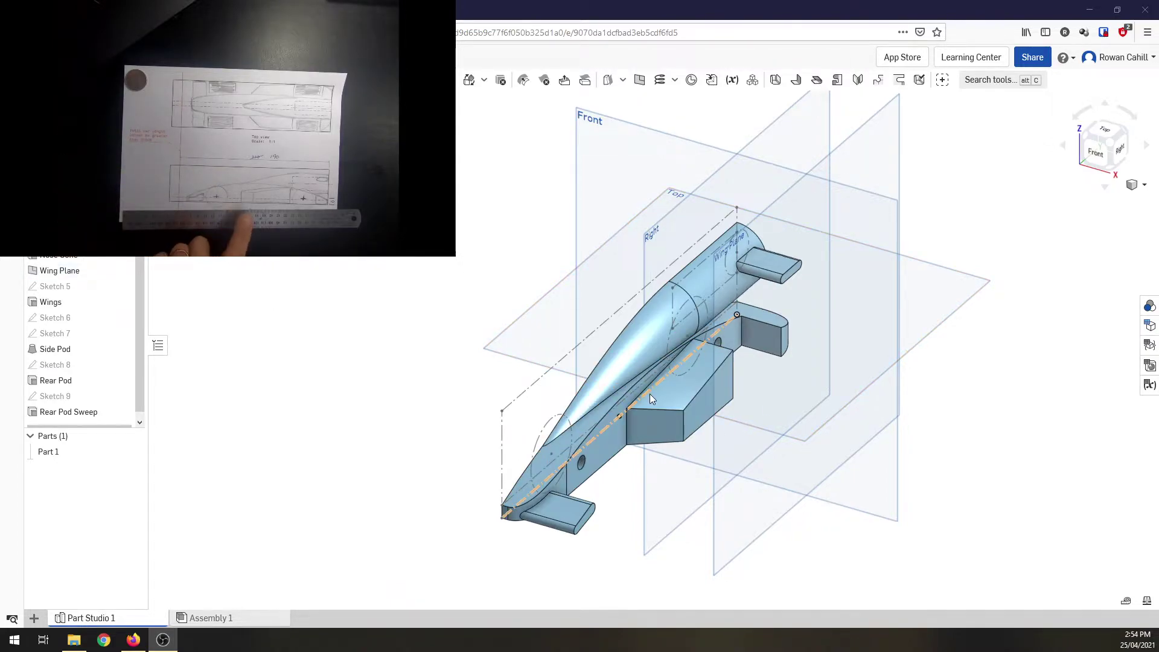
left_click(1121, 148)
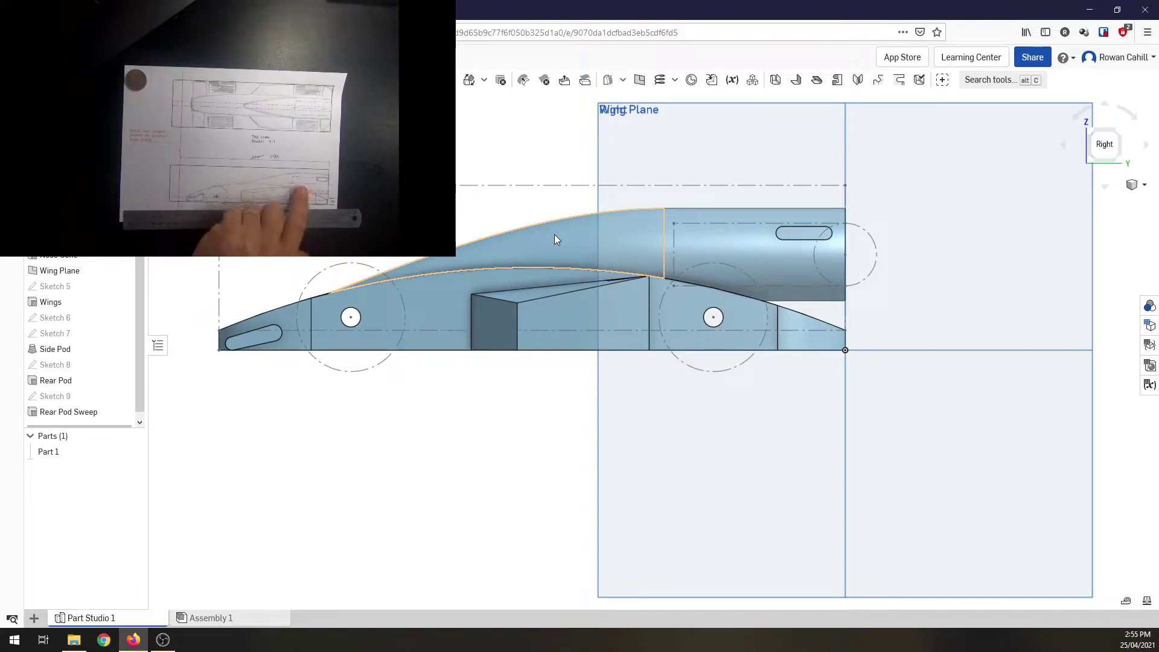
Show the car in a flat Top view from directly above and zoom in
left_click(1092, 133)
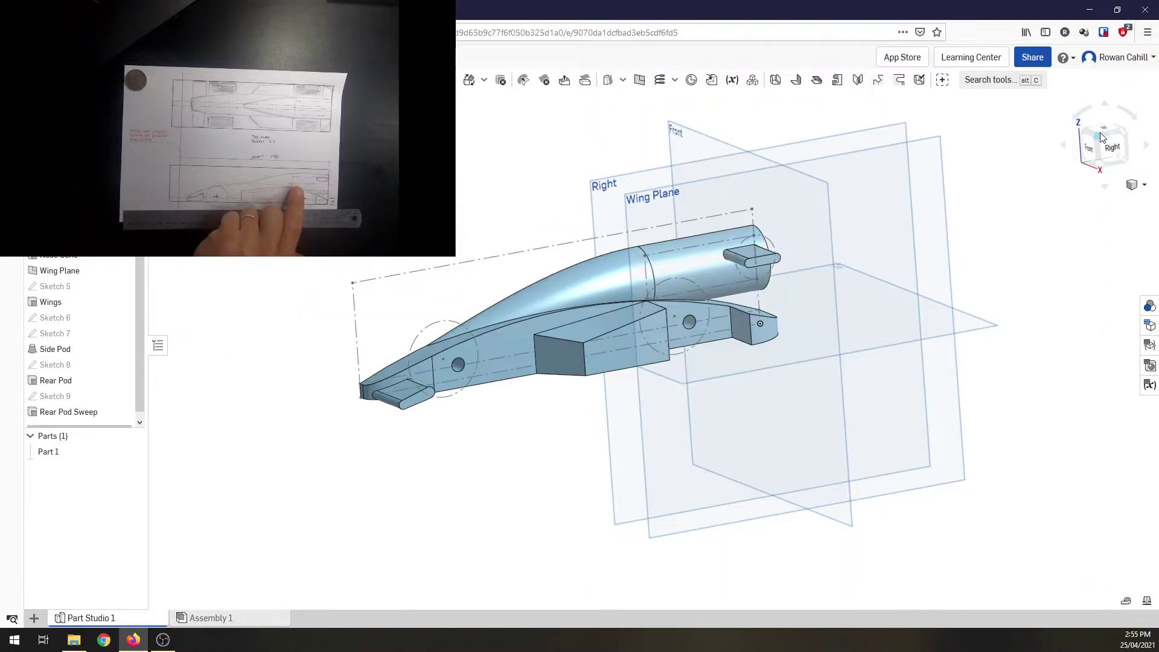
left_click(1133, 118)
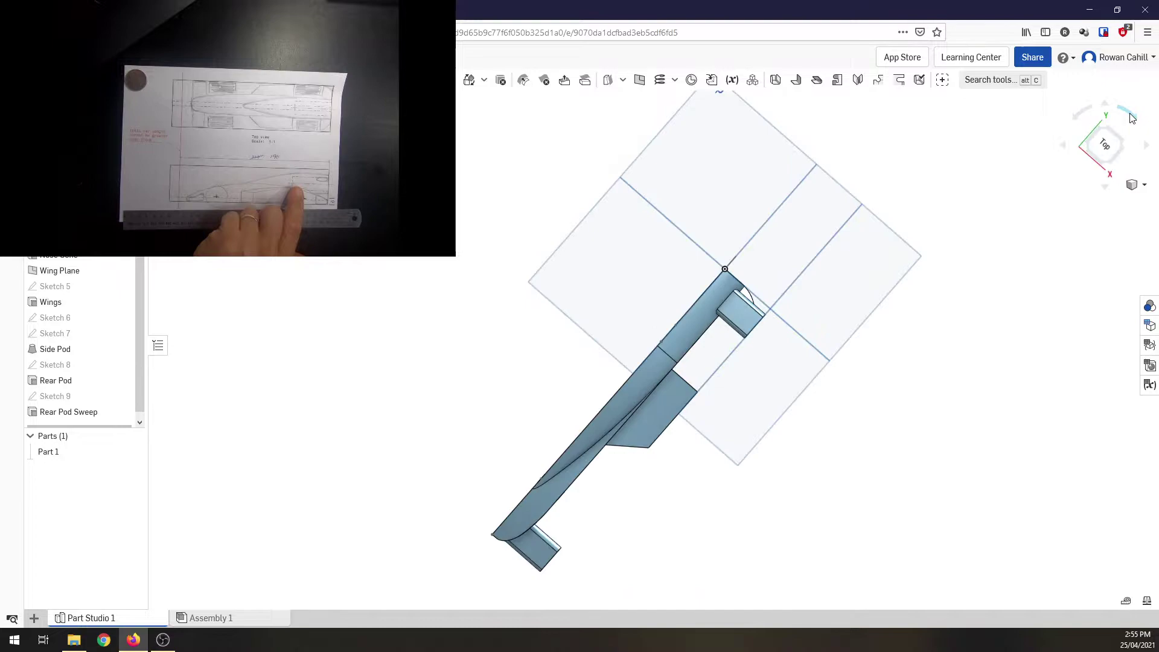
left_click(1086, 111)
scroll(640, 429, "up", 3)
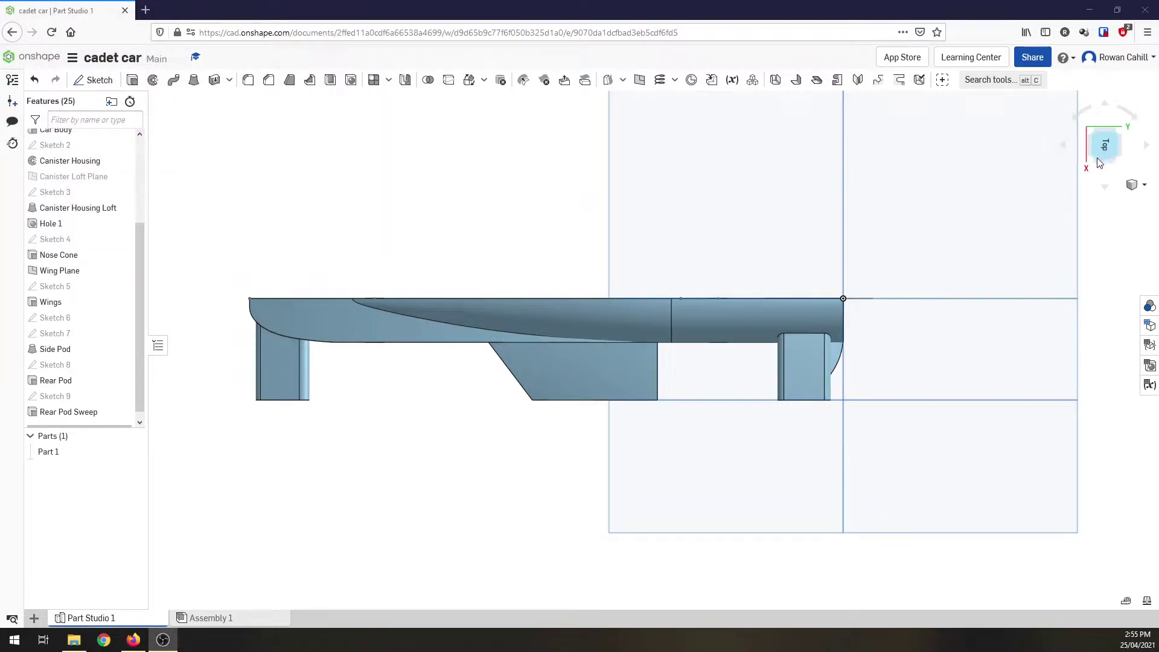
Return to an isometric view, zoom in and select the nose cone face
left_click(1098, 163)
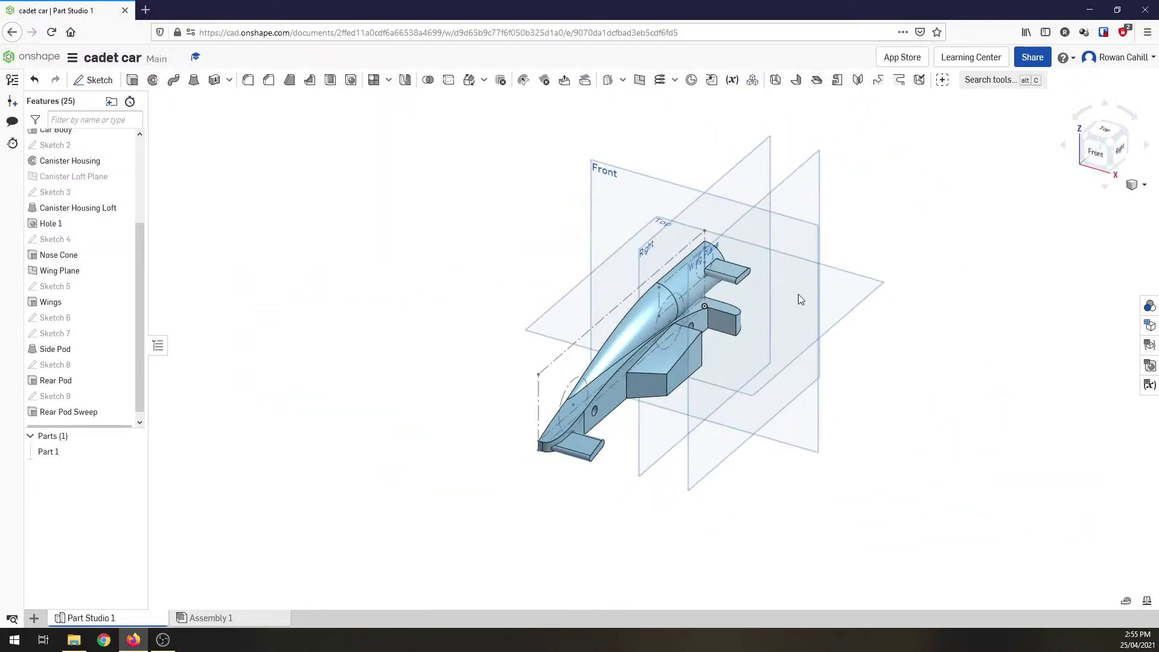
scroll(690, 339, "up", 3)
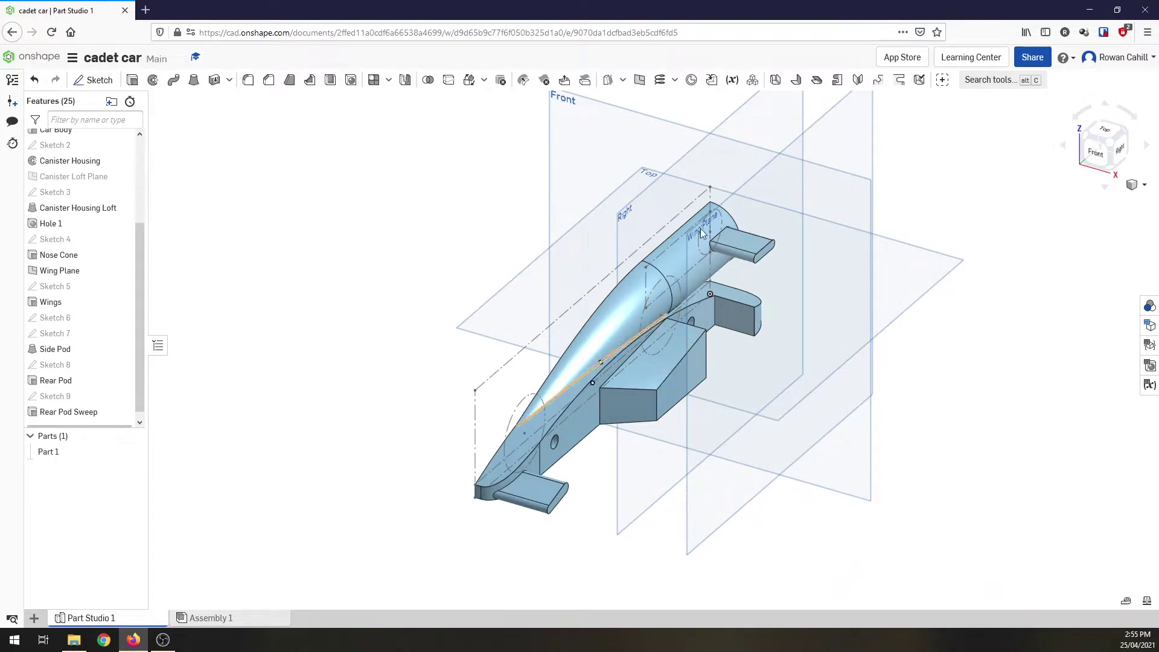
left_click(622, 332)
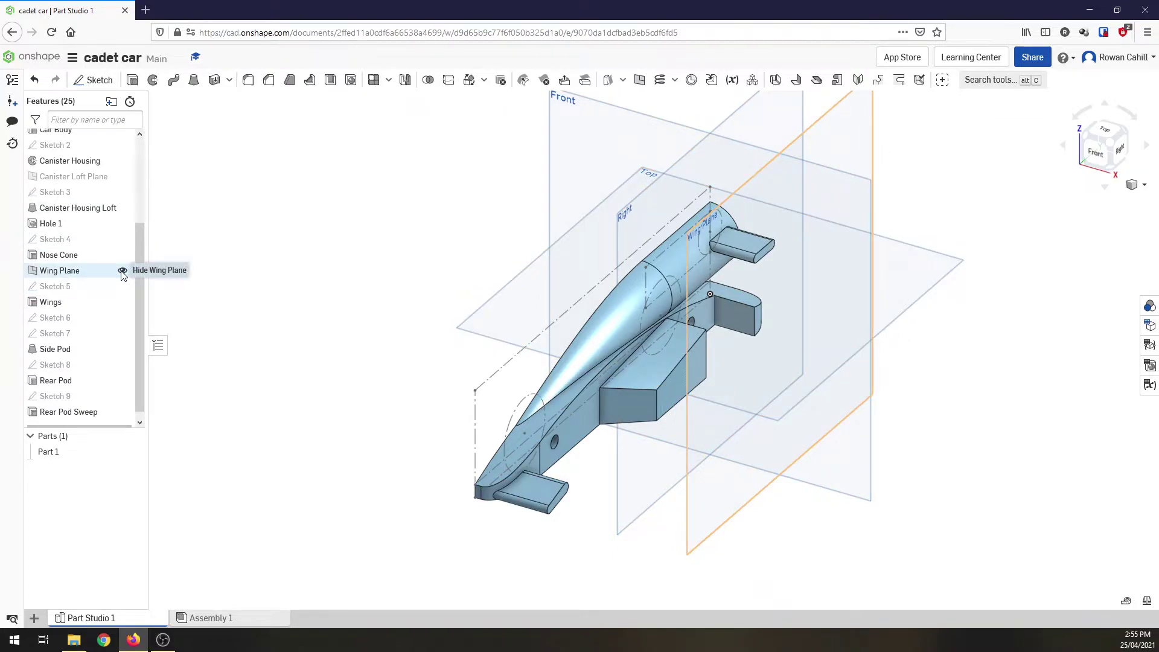
Hide the Wing Plane, Dimension Sketch, and Top, Front and Right planes
left_click(123, 273)
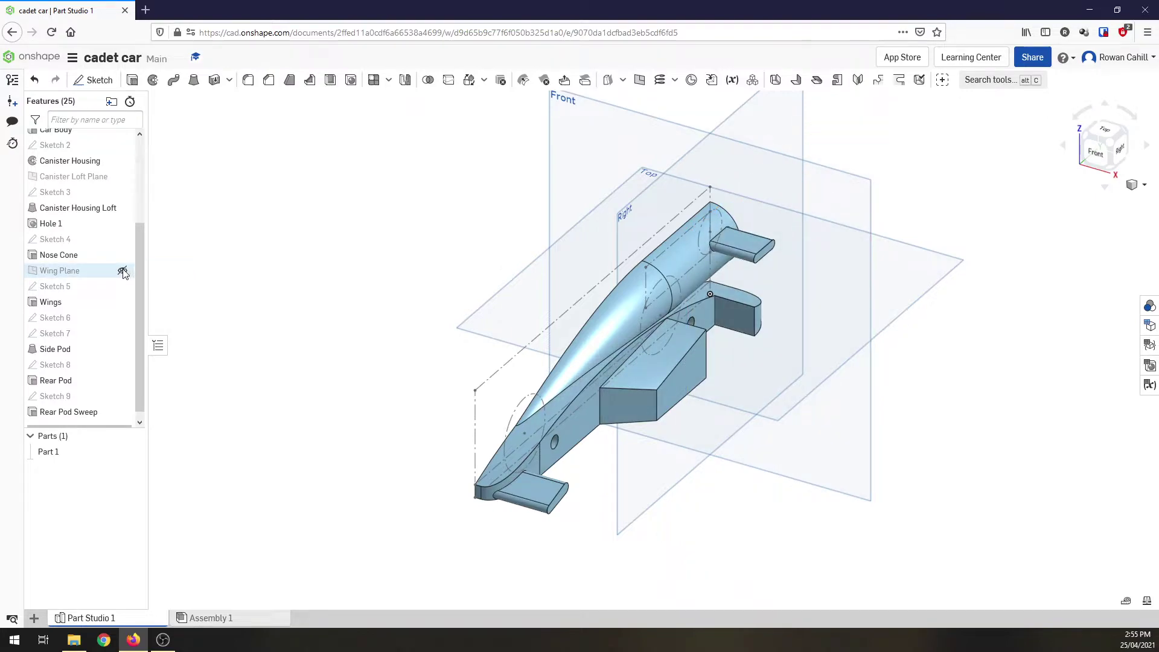
scroll(123, 265, "up", 4)
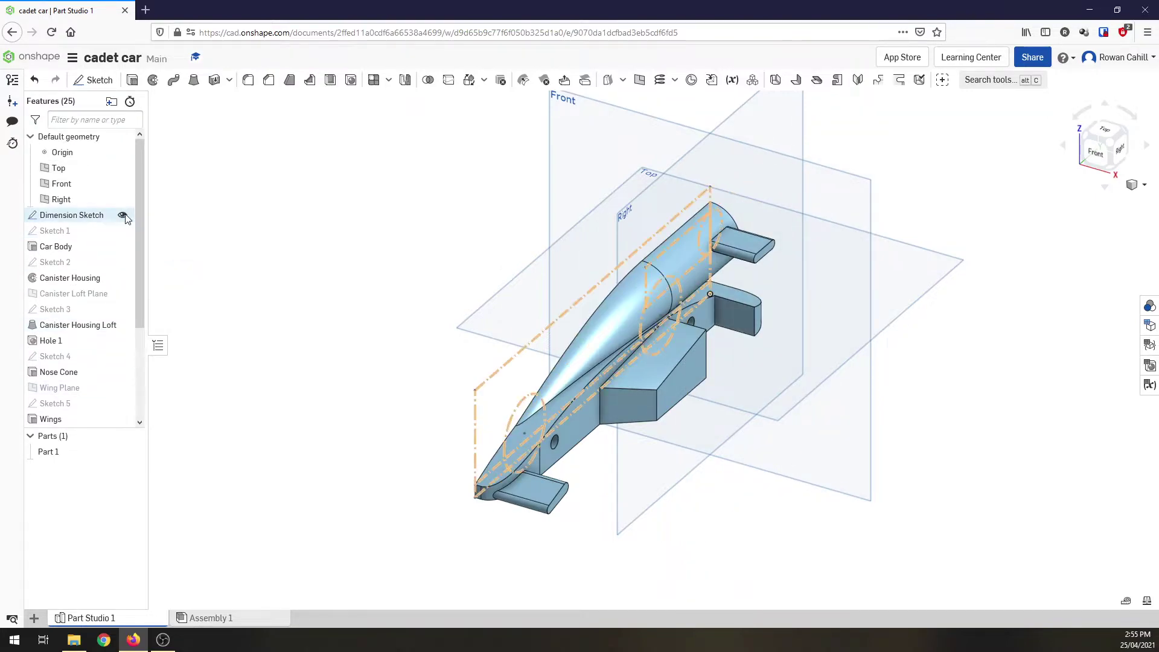
left_click(123, 217)
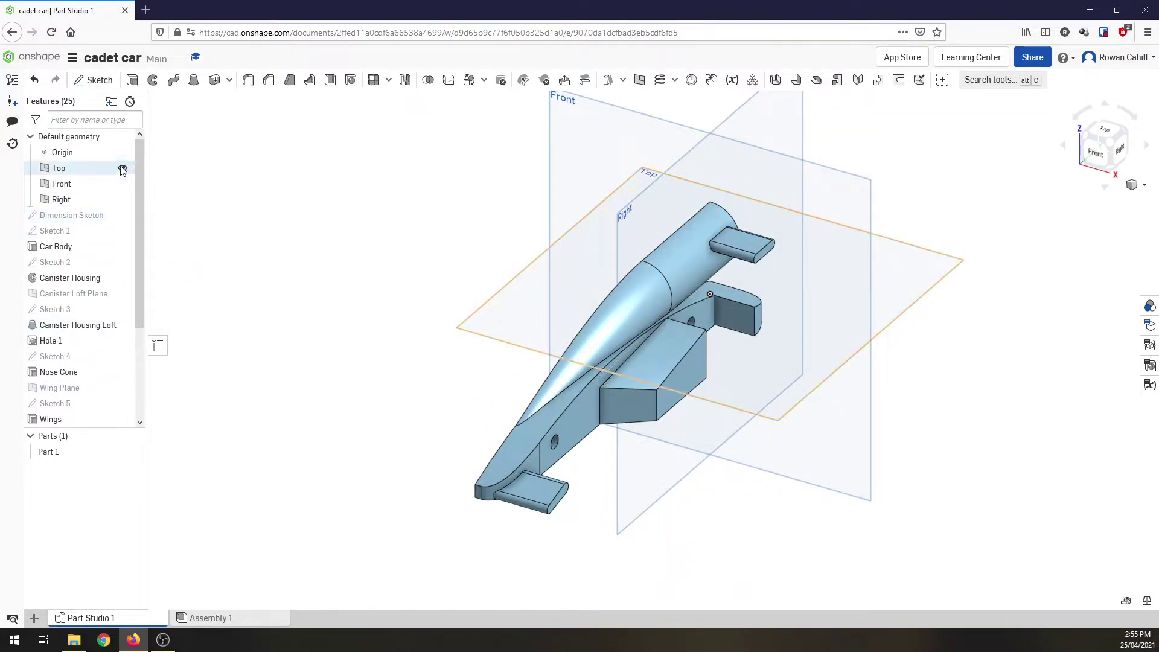
left_click(123, 169)
left_click(122, 184)
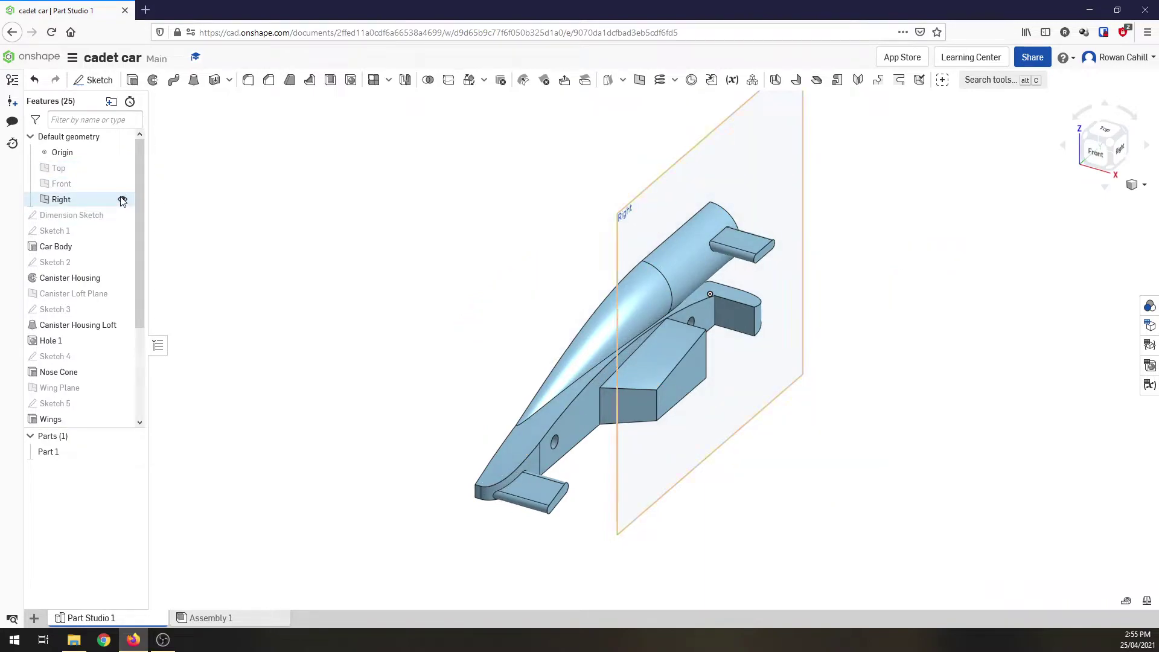
left_click(122, 201)
scroll(673, 412, "up", 1)
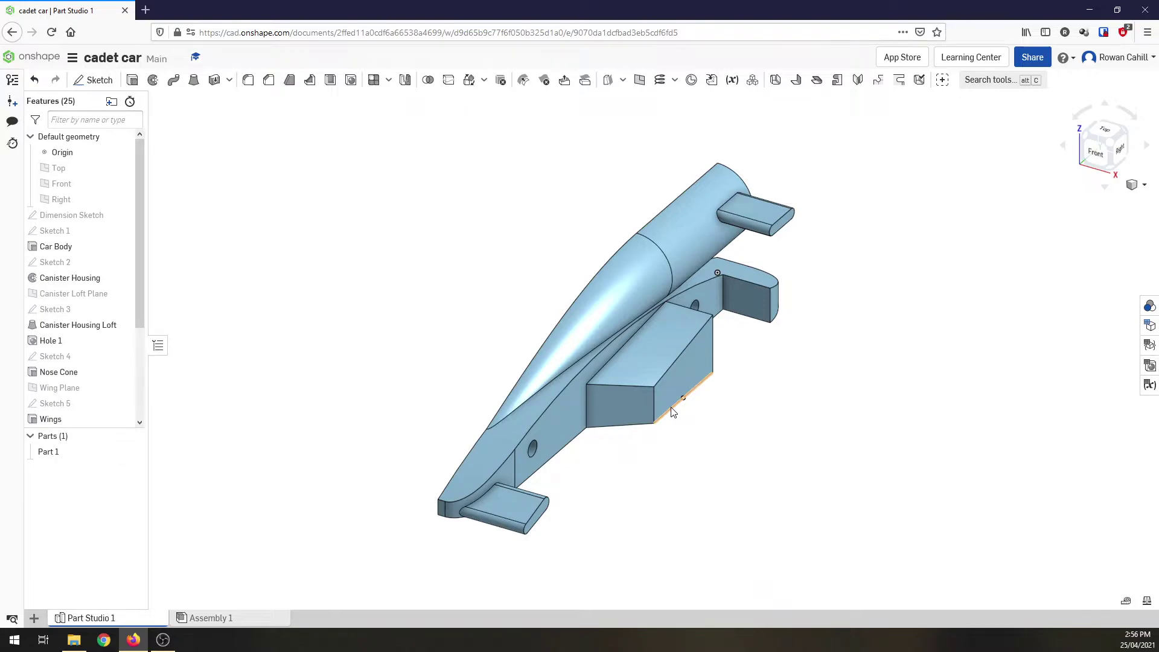
Start a 3 mm fillet on the side pod's top and vertical edges and several wing edges
left_click(249, 83)
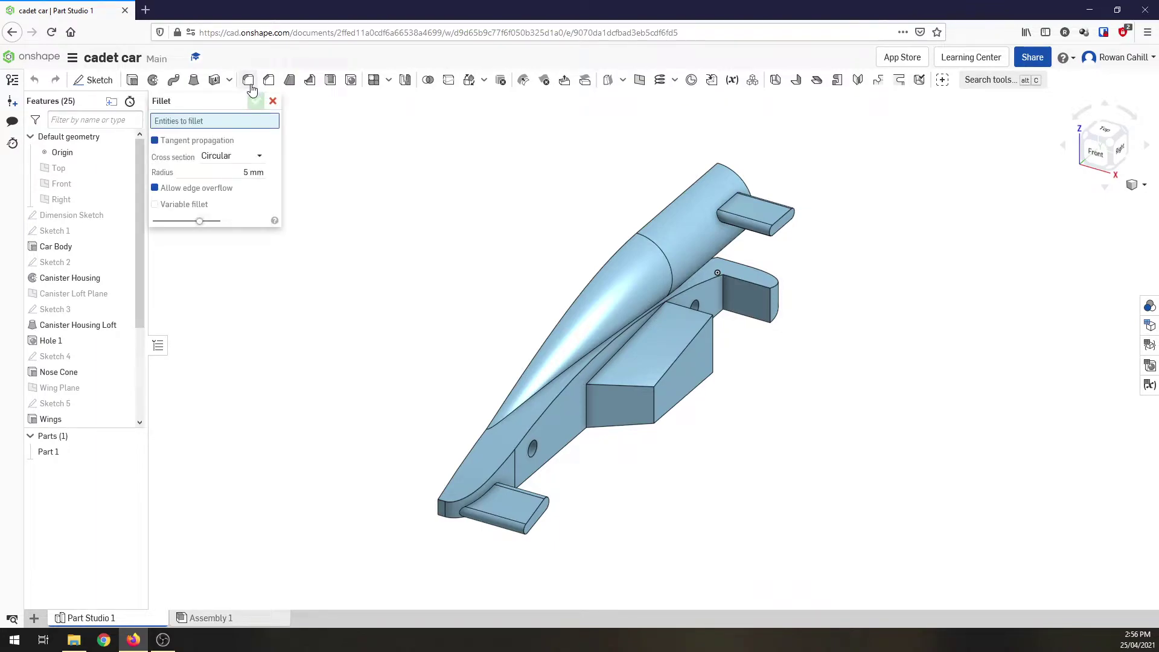
left_click(263, 174)
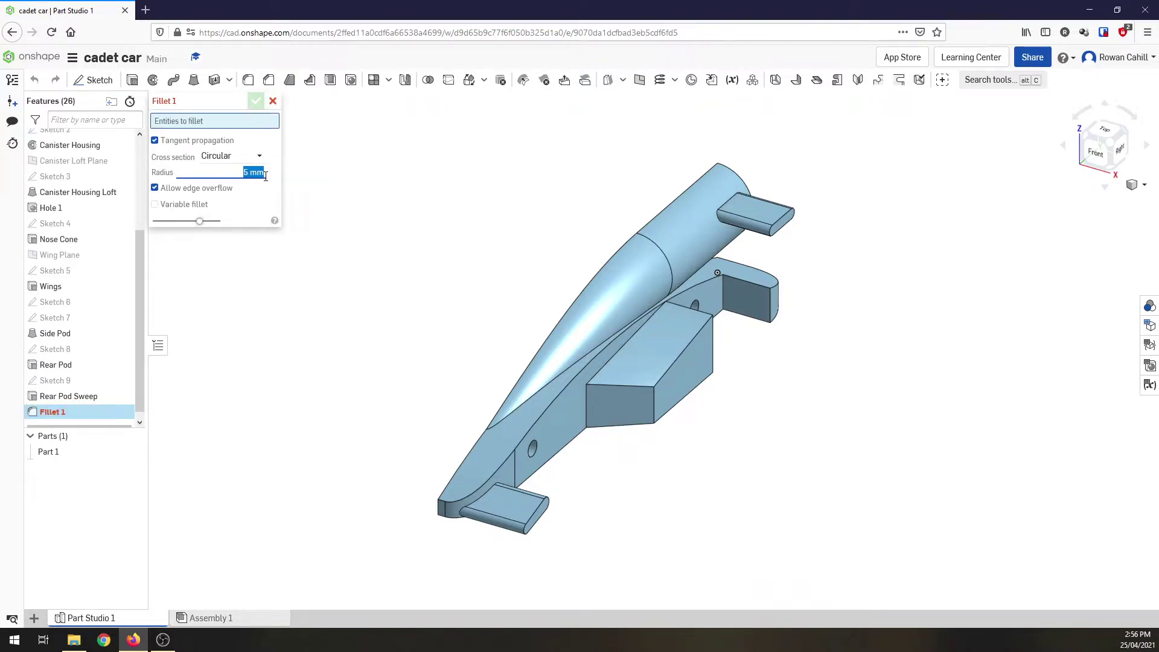
type("3")
left_click(627, 347)
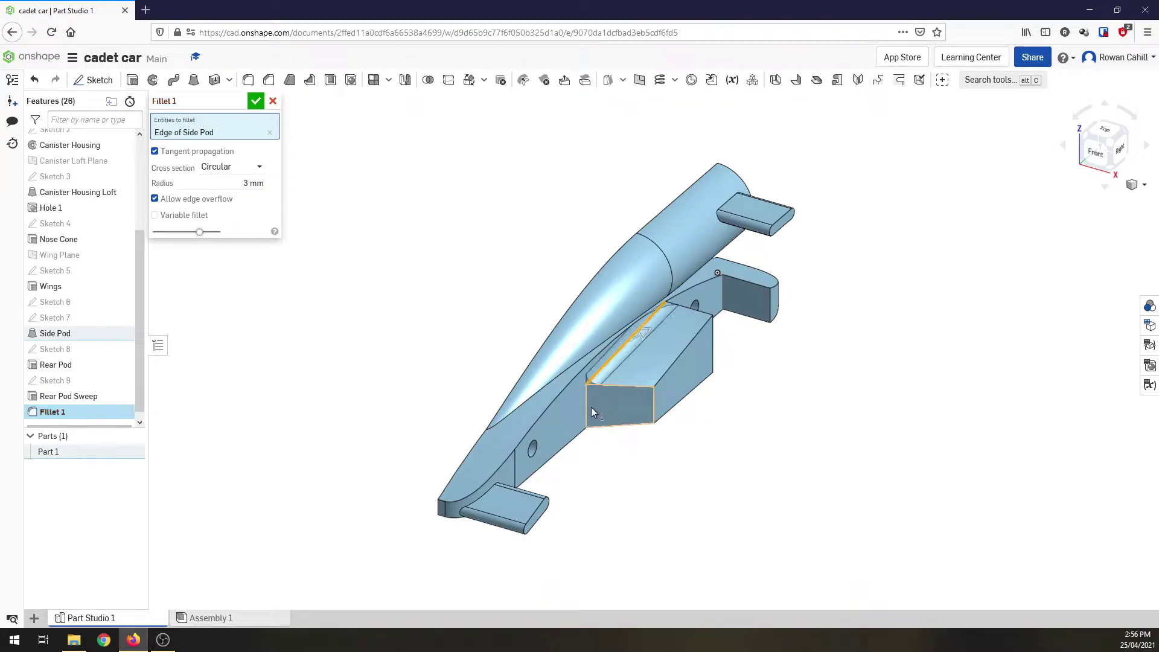
left_click(586, 409)
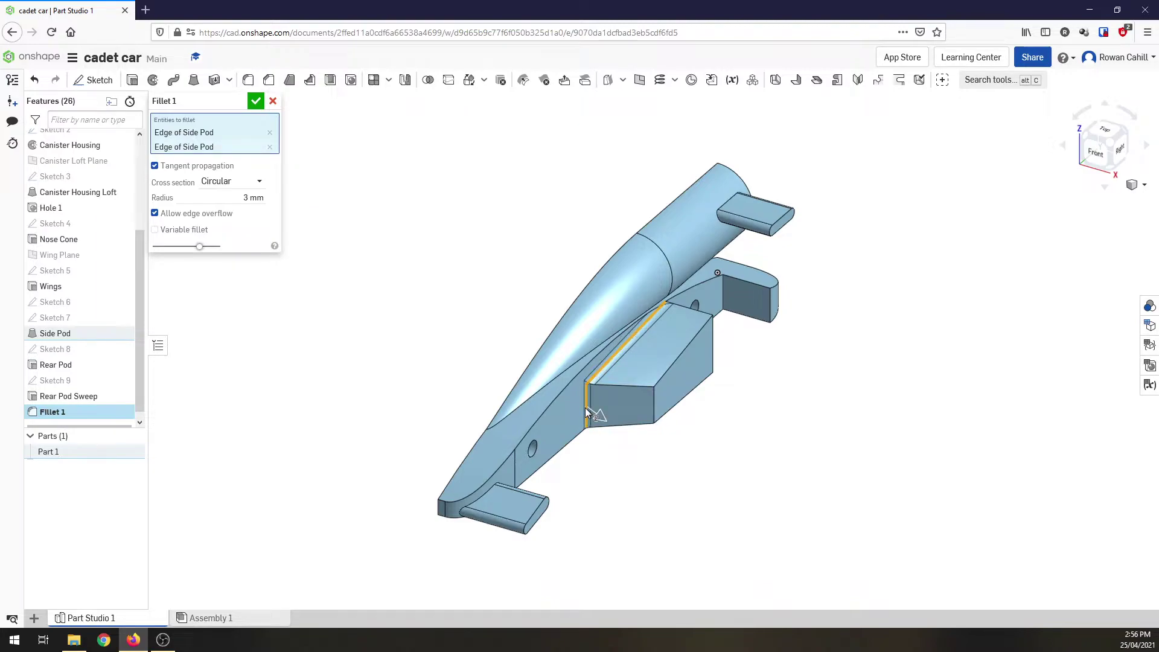
left_click(467, 512)
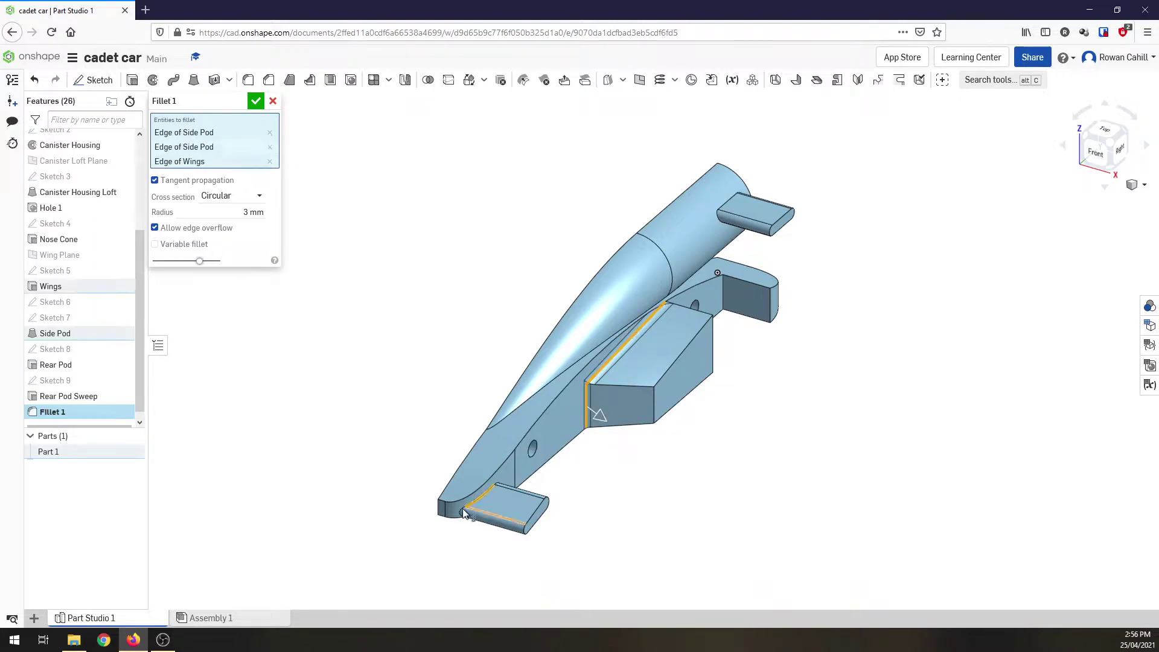
left_click(464, 512)
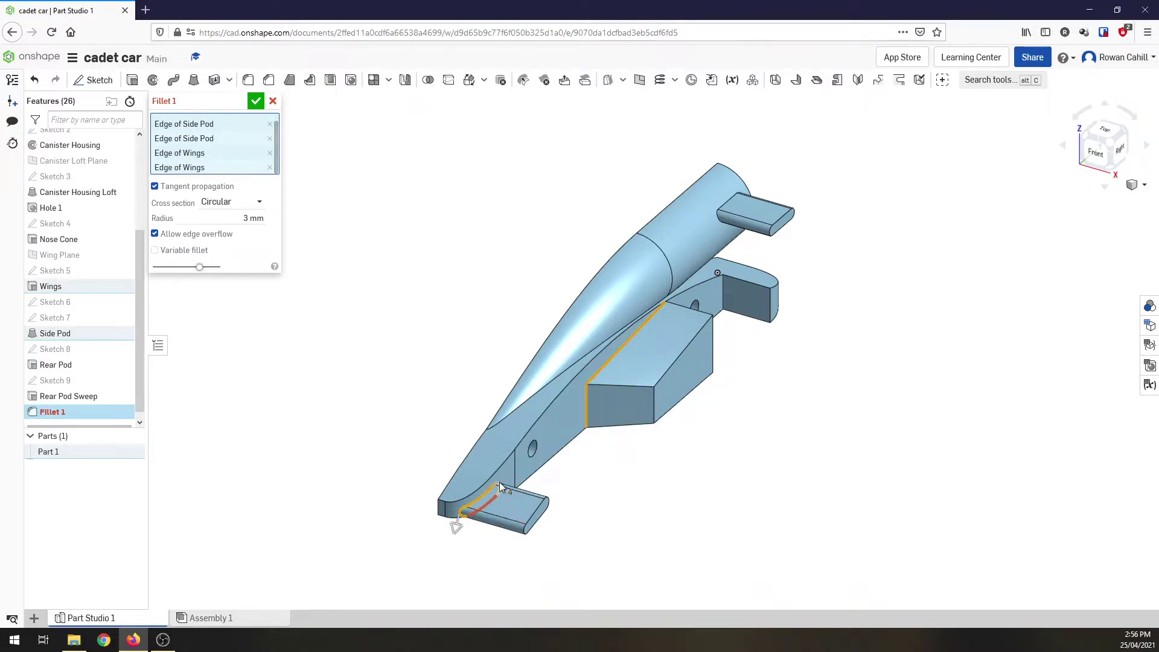
left_click(557, 490)
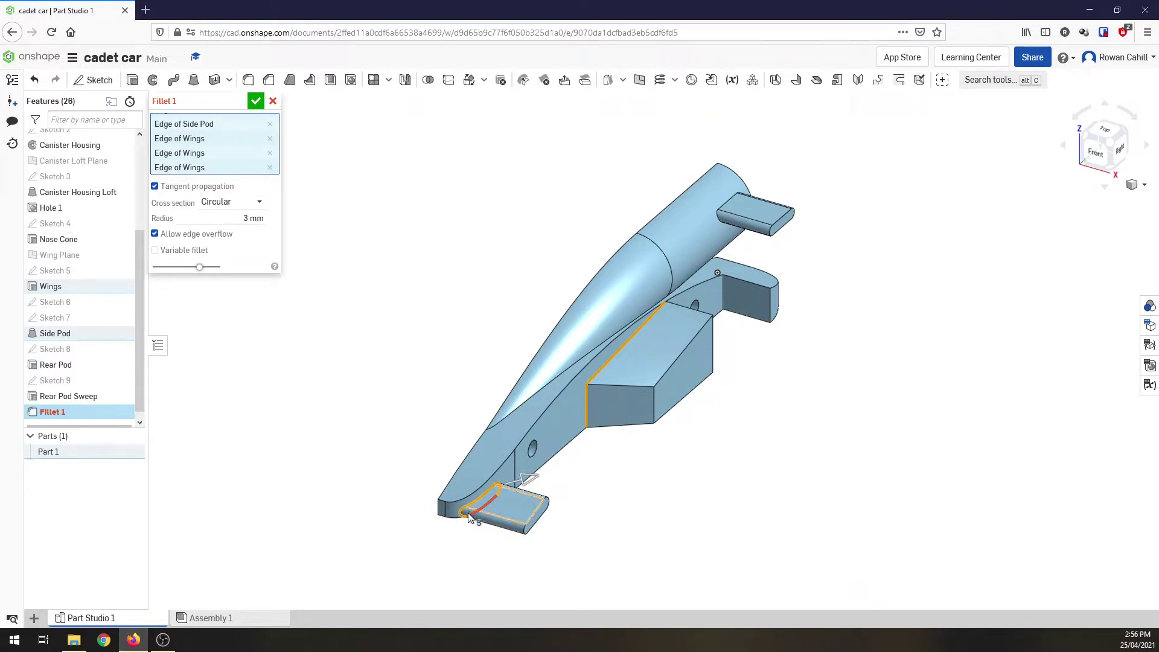
Orbit to the underside, add the wing's underside edge, then remove the unwanted wing edge
scroll(250, 157, "up", 2)
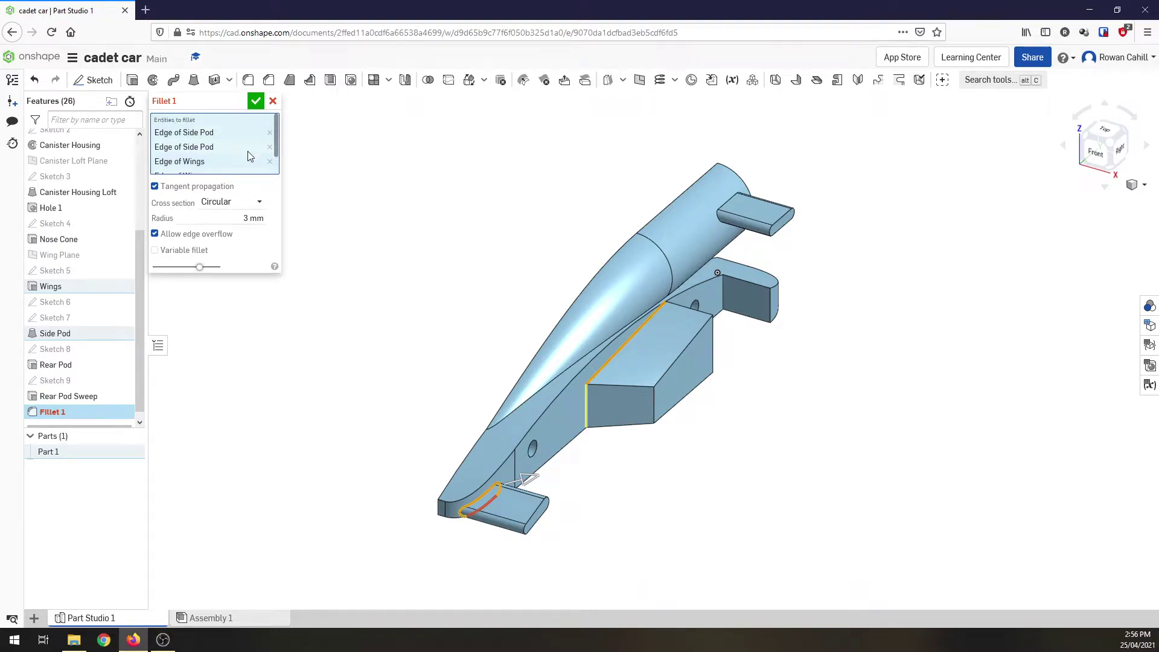
right_click_drag(945, 233, 494, 283)
scroll(487, 281, "down", 3)
scroll(486, 281, "up", 6)
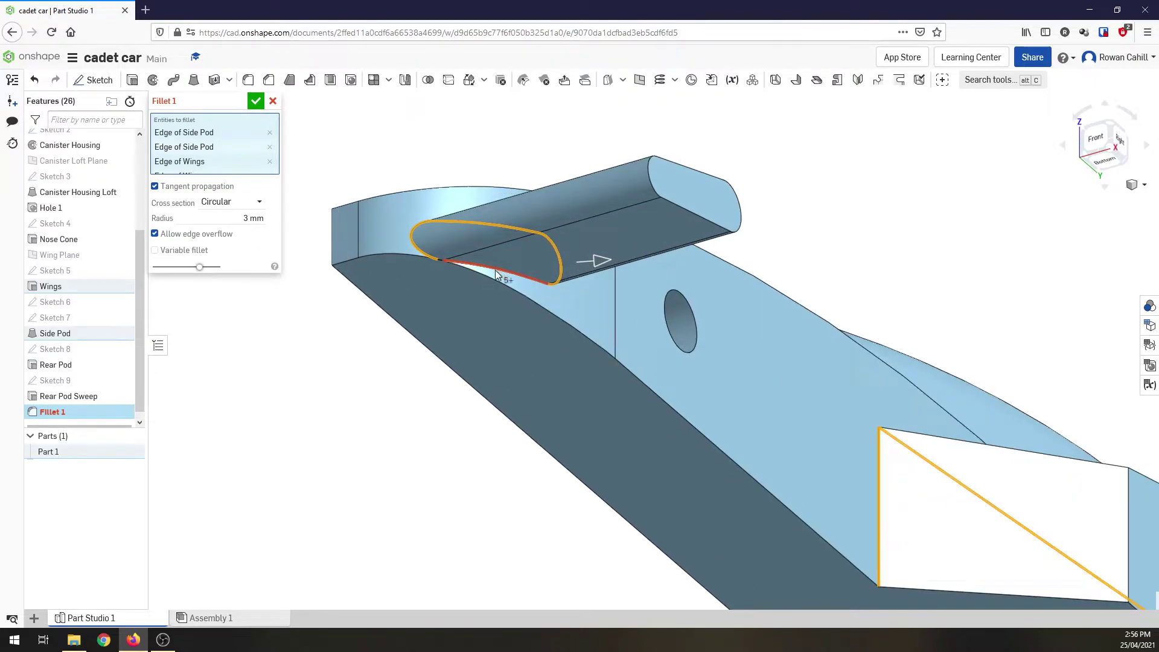
left_click(497, 274)
right_click(497, 273)
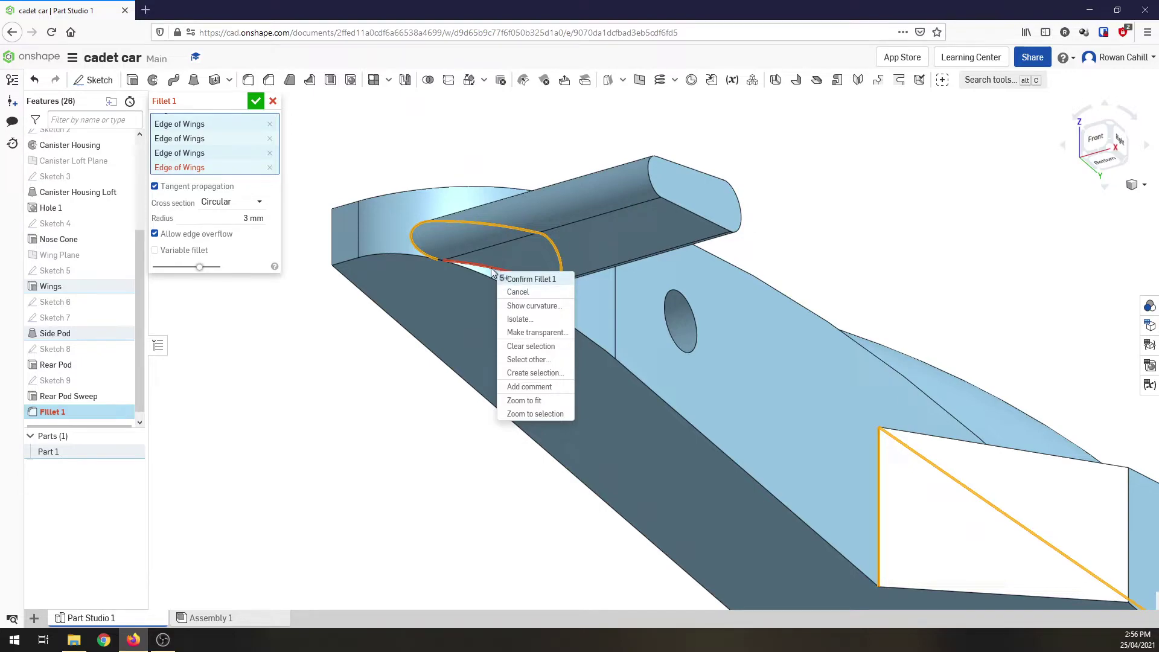
key("Escape")
left_click(490, 273)
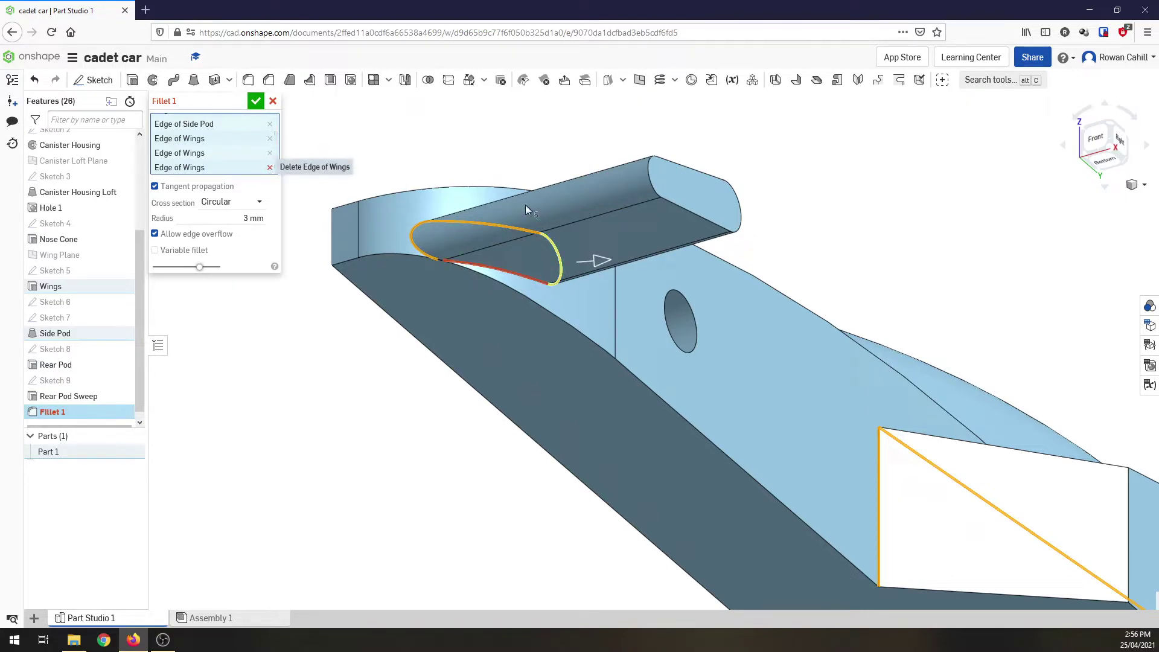
Remove the wing edges and duplicate Side Pod edge from the fillet selection, including the front wing-root edge
left_click(1114, 130)
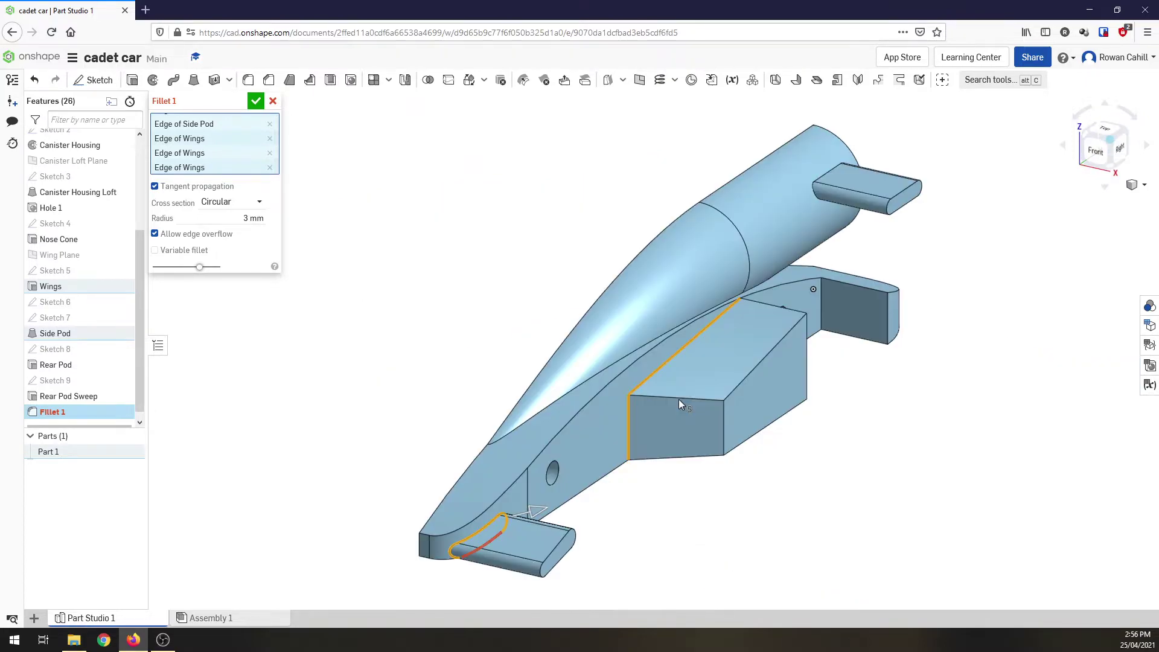
left_click(270, 165)
left_click(271, 160)
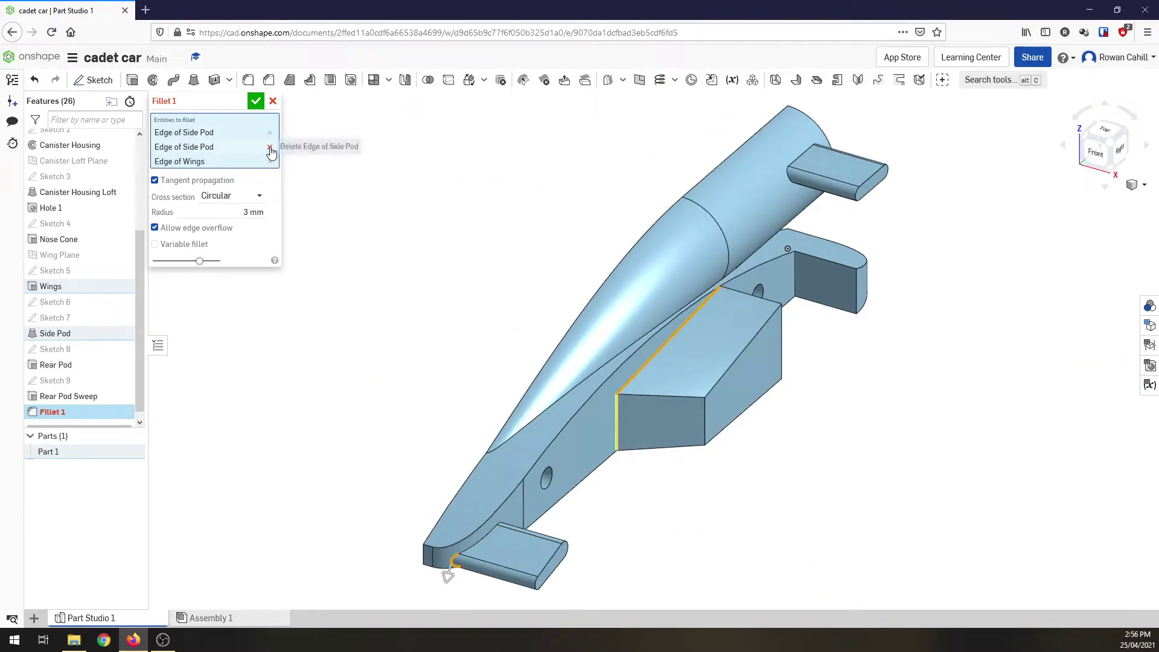
left_click(270, 147)
left_click(271, 147)
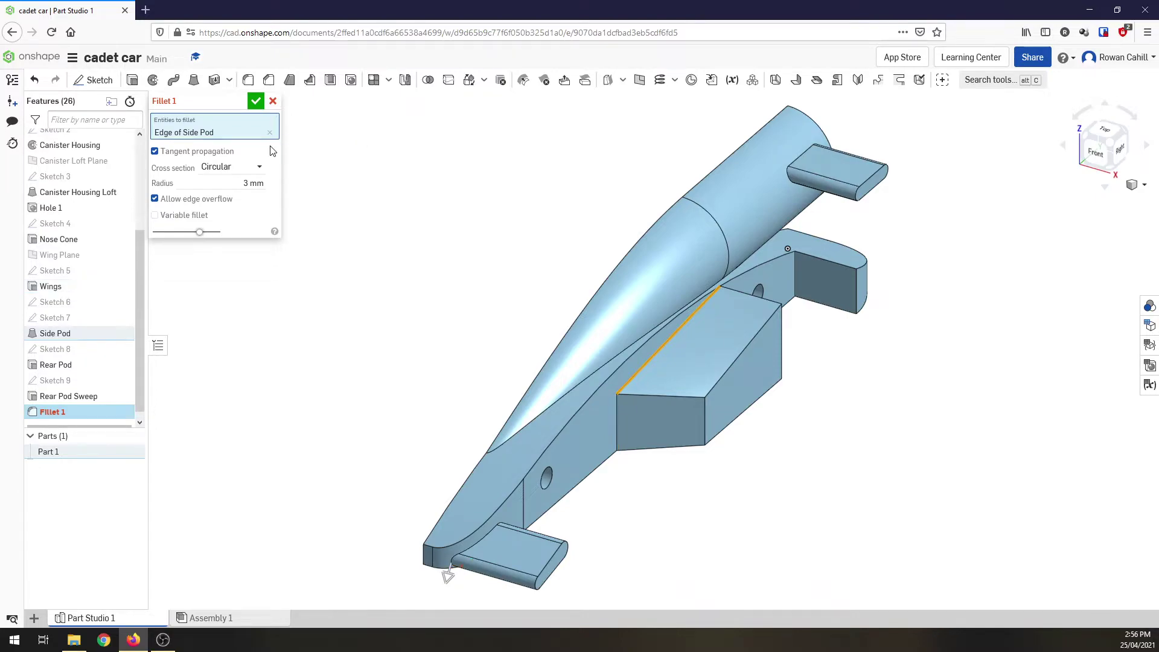
left_click(454, 563)
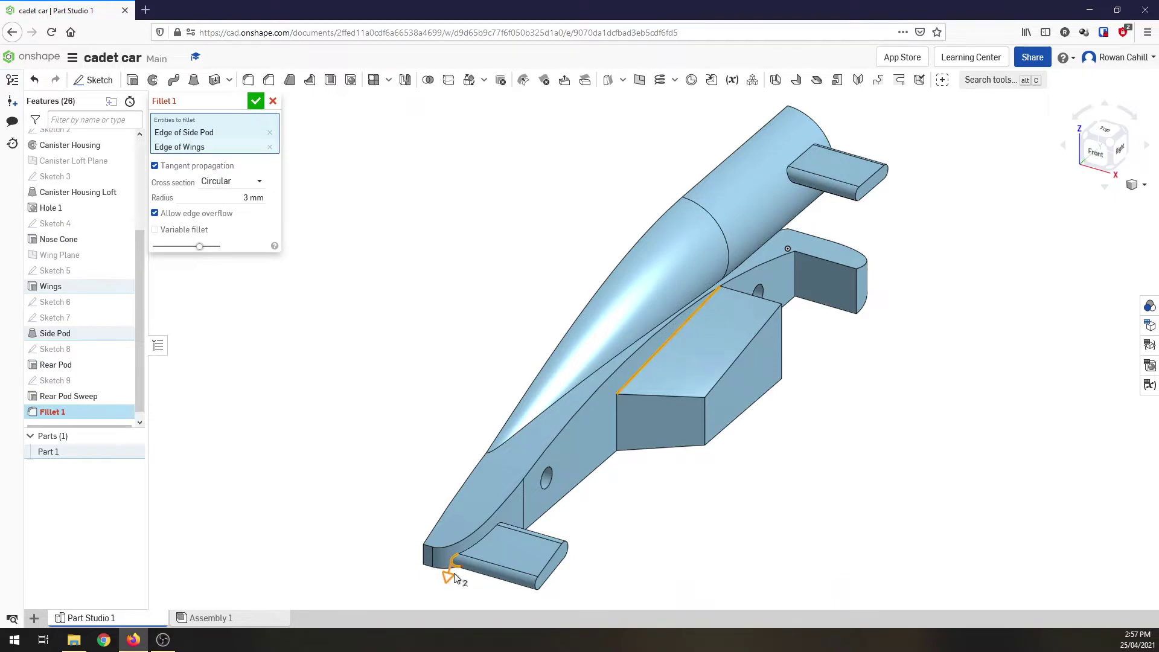
scroll(454, 572, "up", 5)
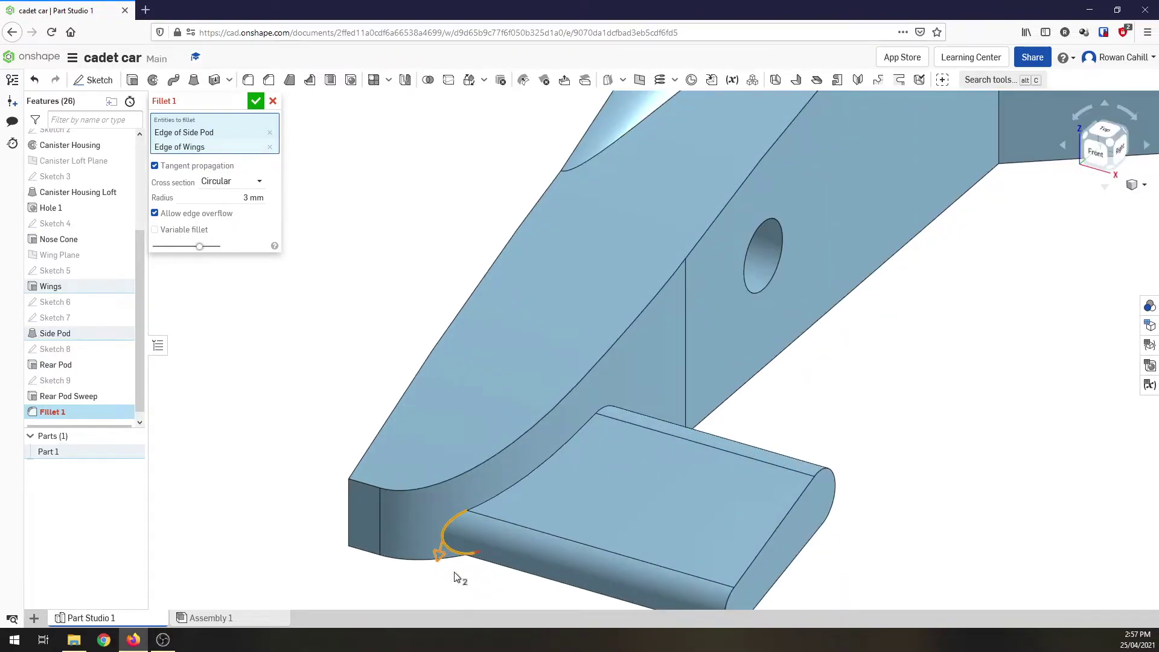
left_click(269, 146)
scroll(596, 425, "down", 3)
scroll(554, 446, "up", 3)
scroll(548, 444, "down", 4)
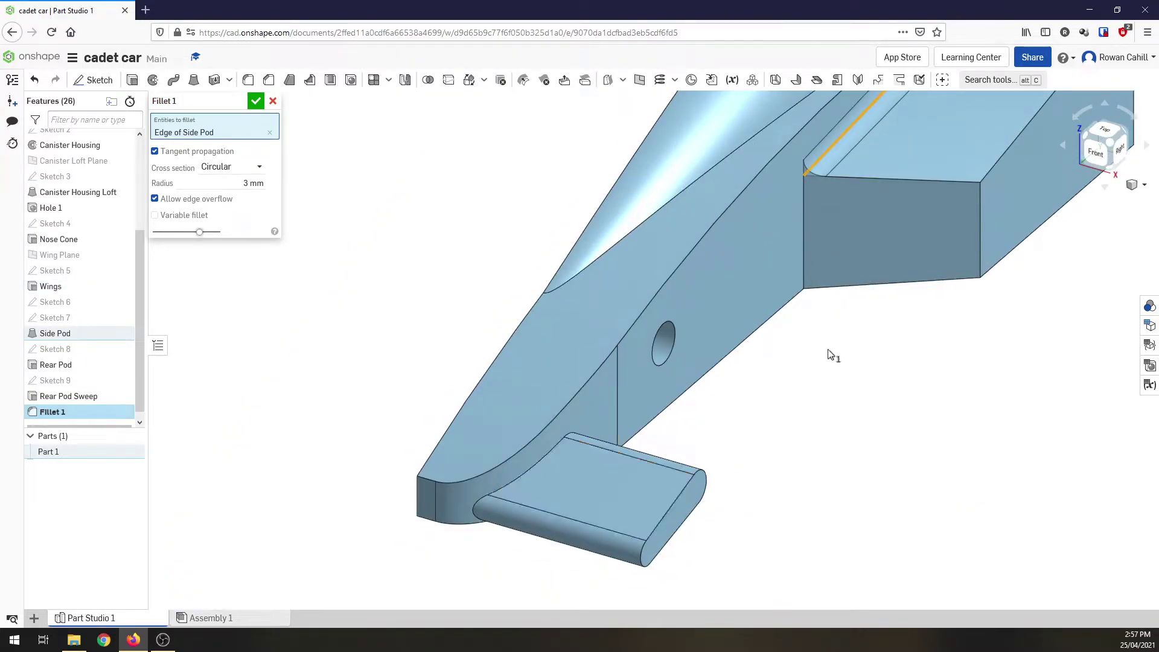
Add another side pod edge, the rear pod's vertical edge and the wing-root edge, dropping an unwanted side pod edge
left_click(803, 196)
scroll(271, 453, "up", 2)
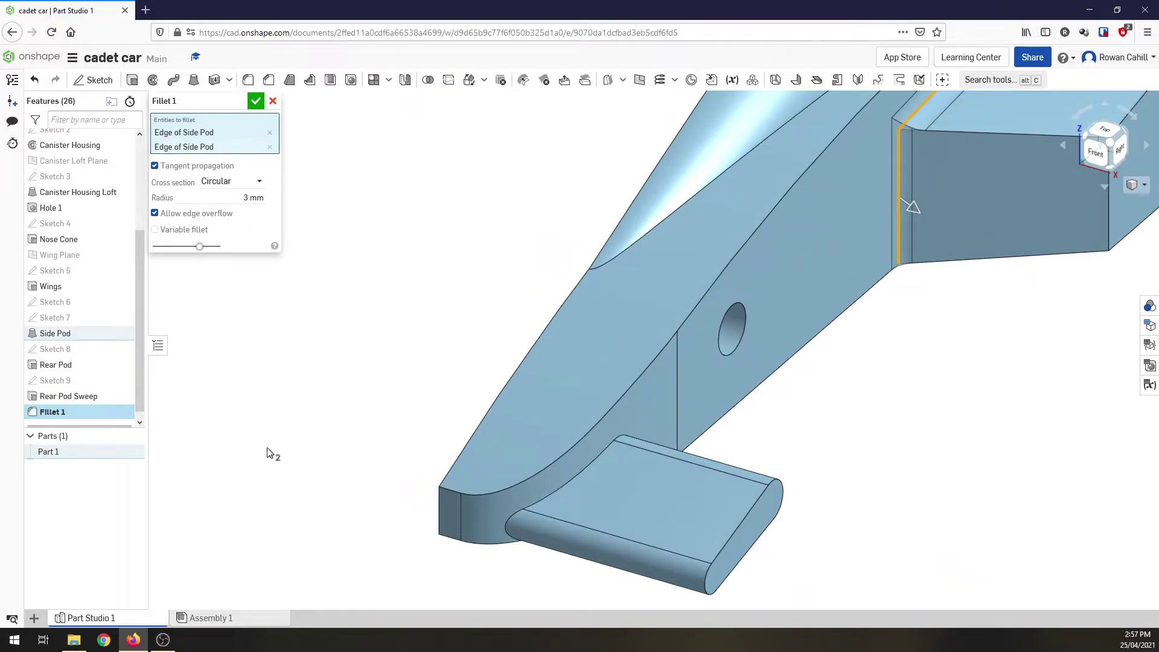
scroll(269, 453, "down", 2)
scroll(1129, 134, "down", 2)
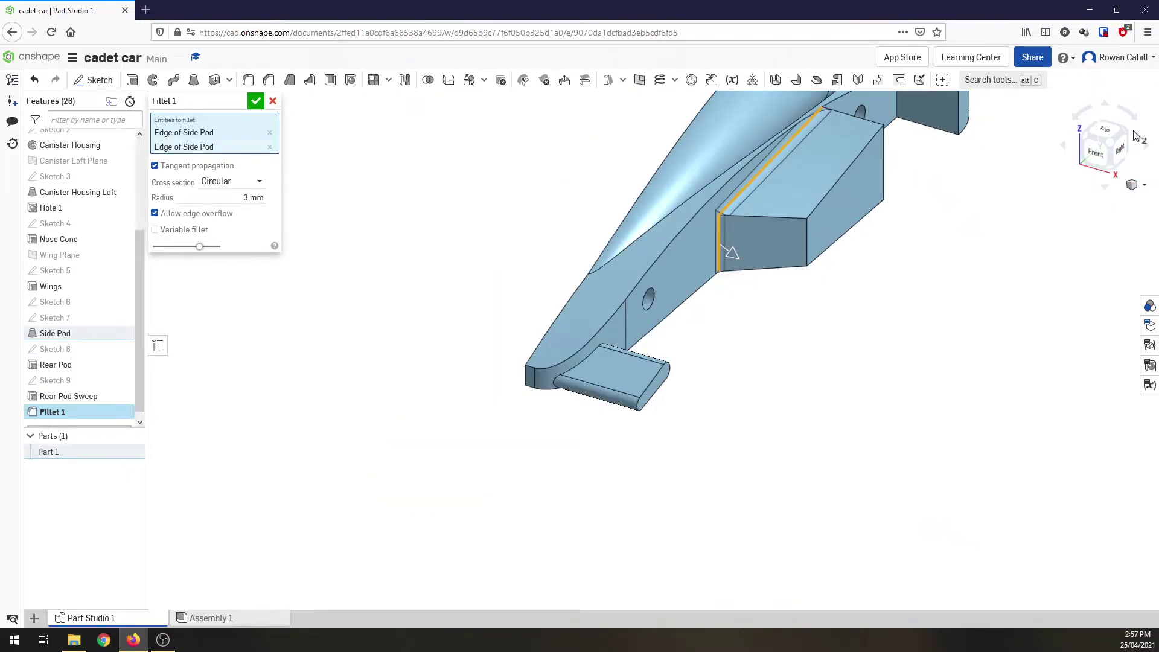
middle_click_drag(898, 131, 718, 417)
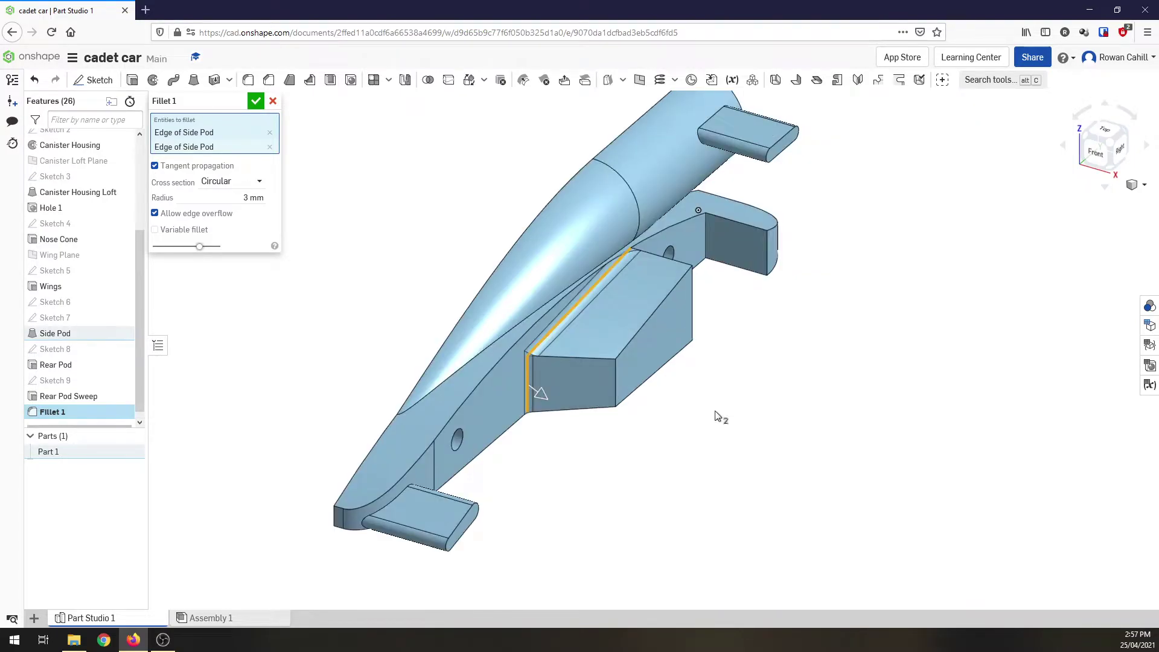
scroll(683, 280, "up", 5)
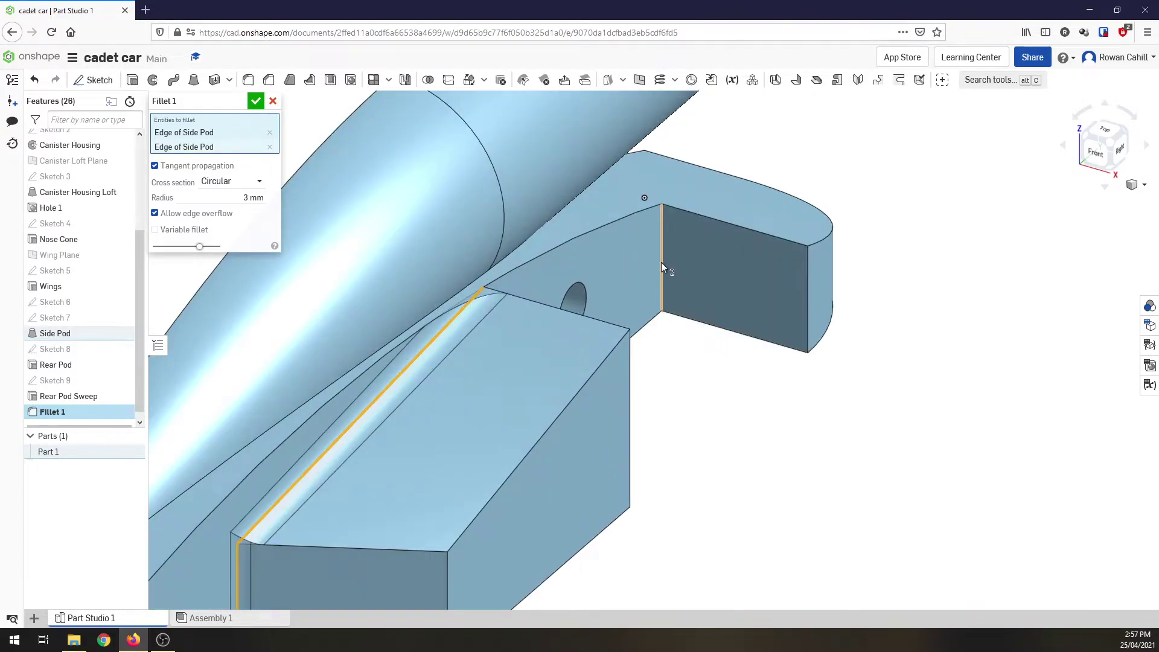
left_click(661, 267)
scroll(661, 267, "down", 3)
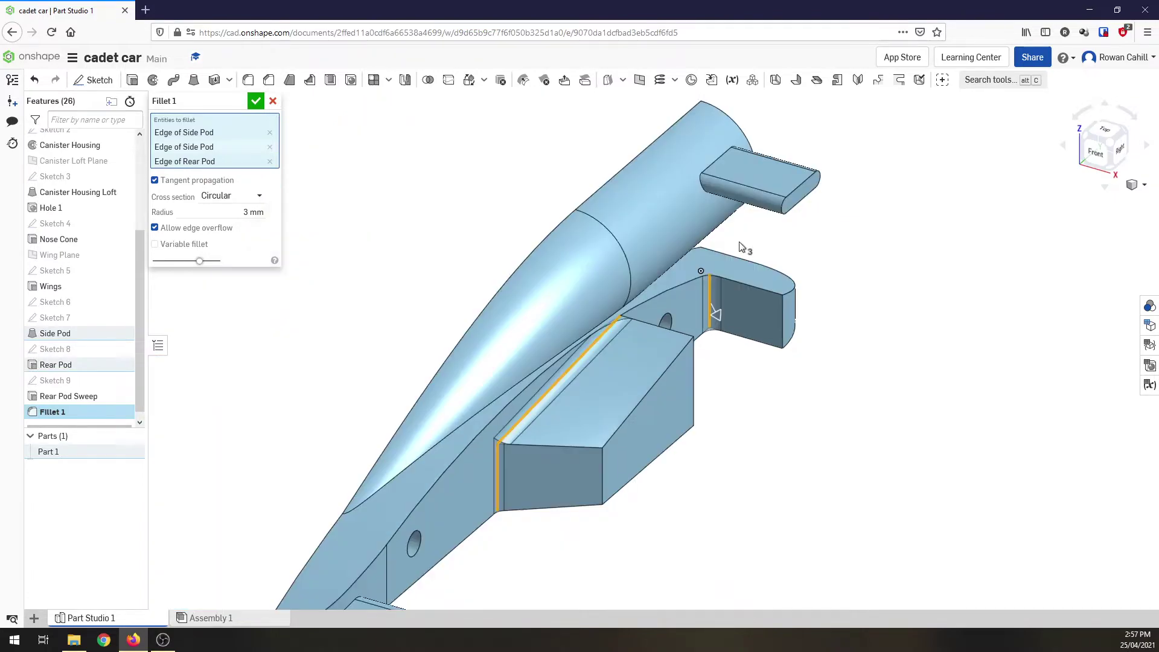
scroll(715, 165, "up", 2)
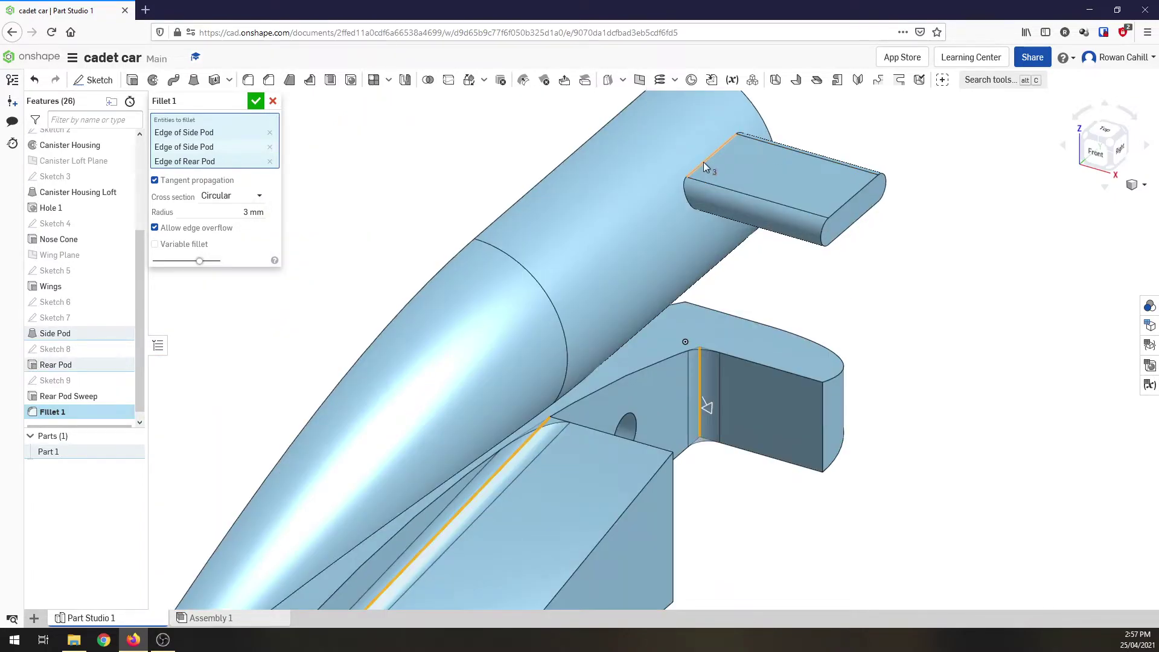
left_click(681, 183)
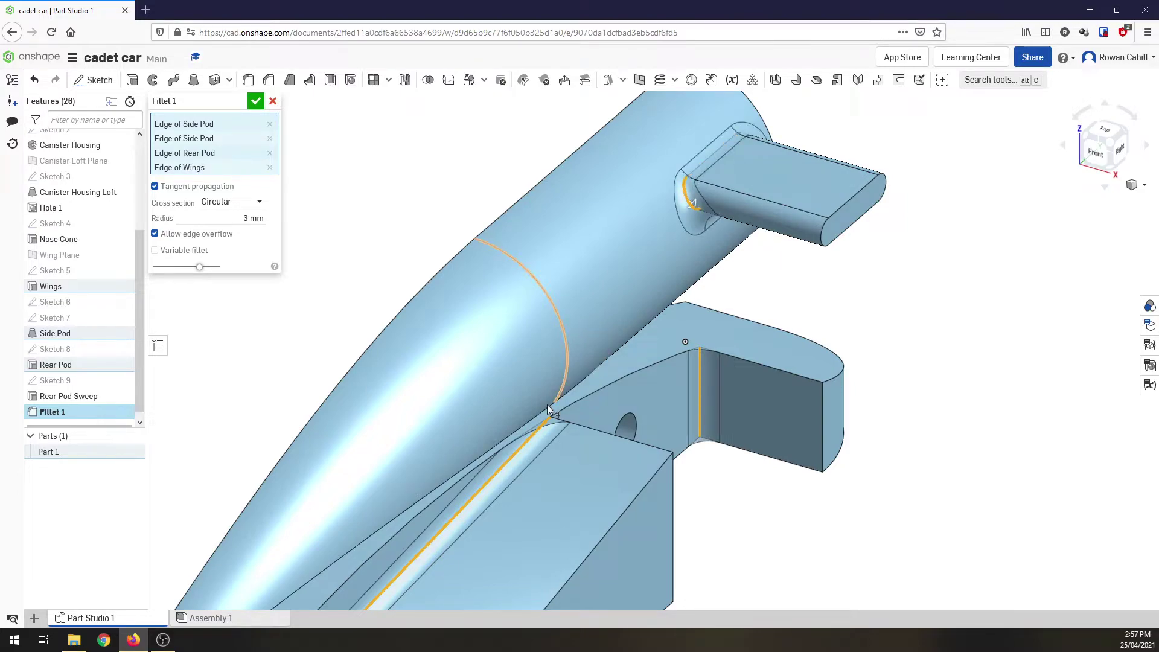
left_click(1134, 142)
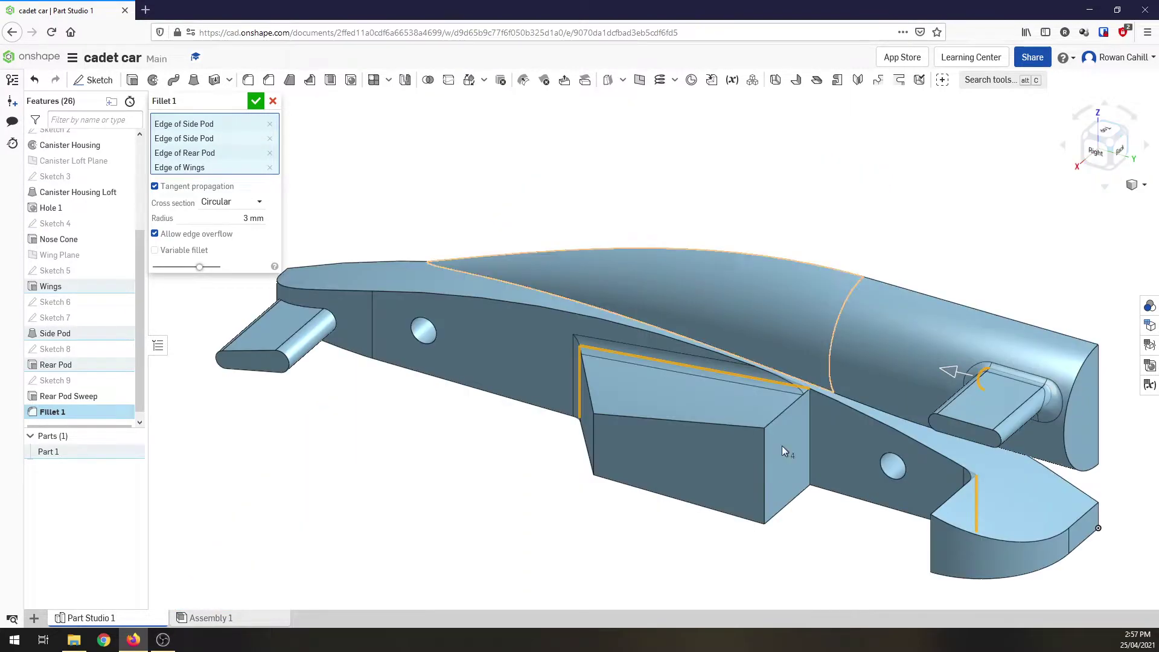
left_click(810, 437)
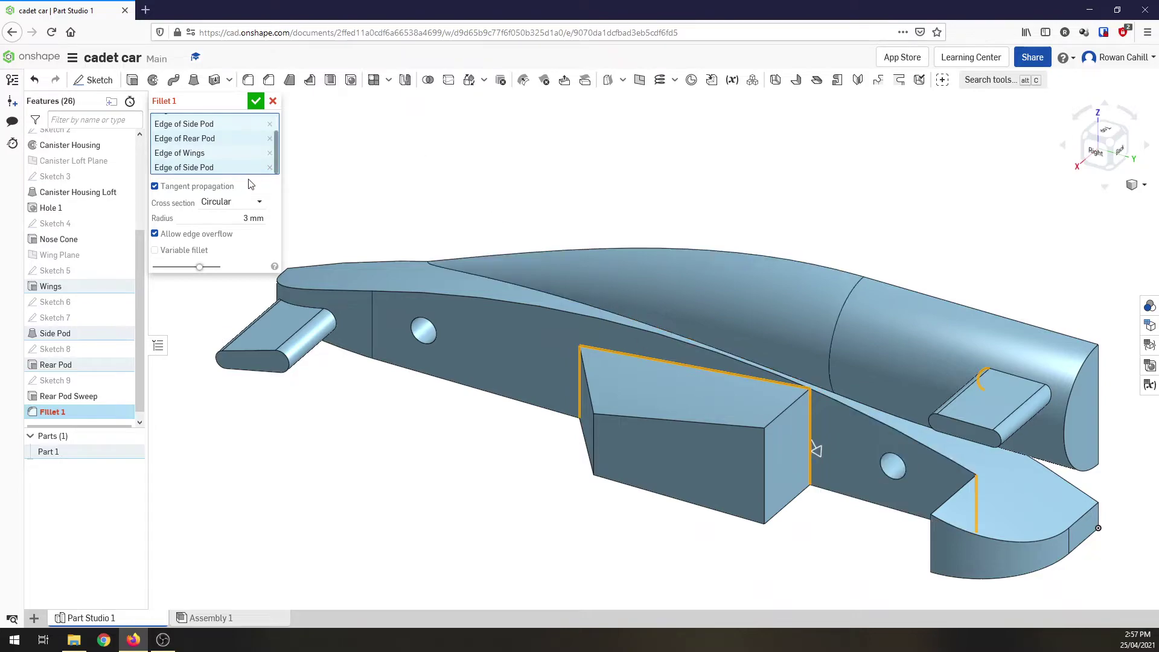
left_click(270, 167)
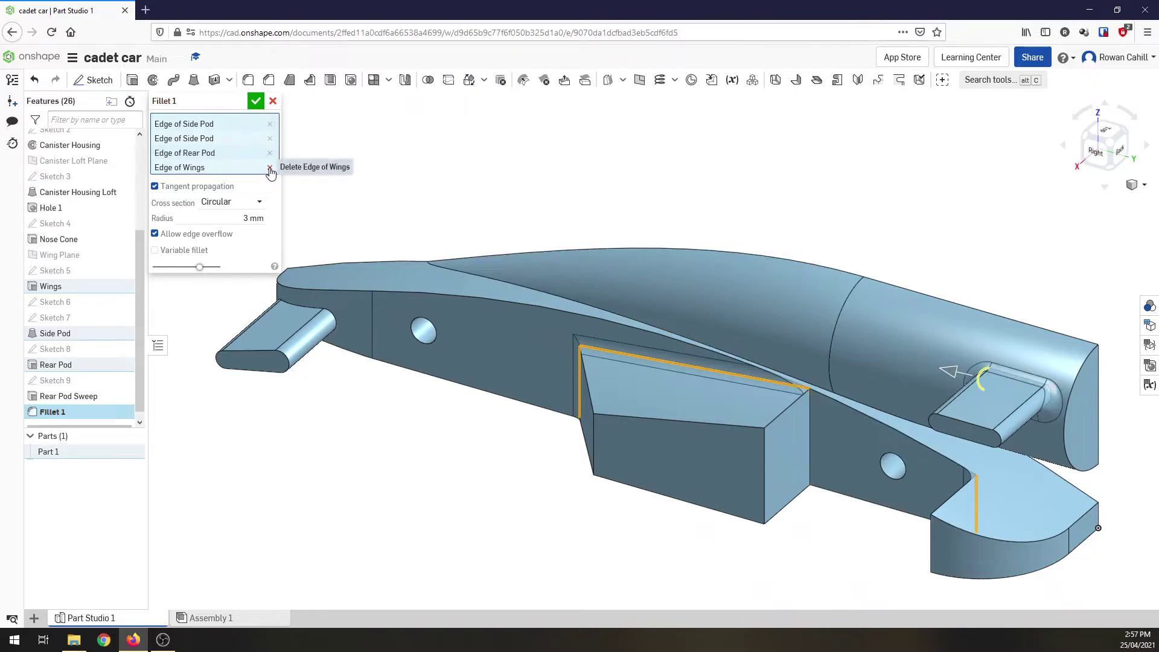
Apply Fillet 1, then create Fillet 2 rounding a side pod edge at 3 mm
left_click(256, 102)
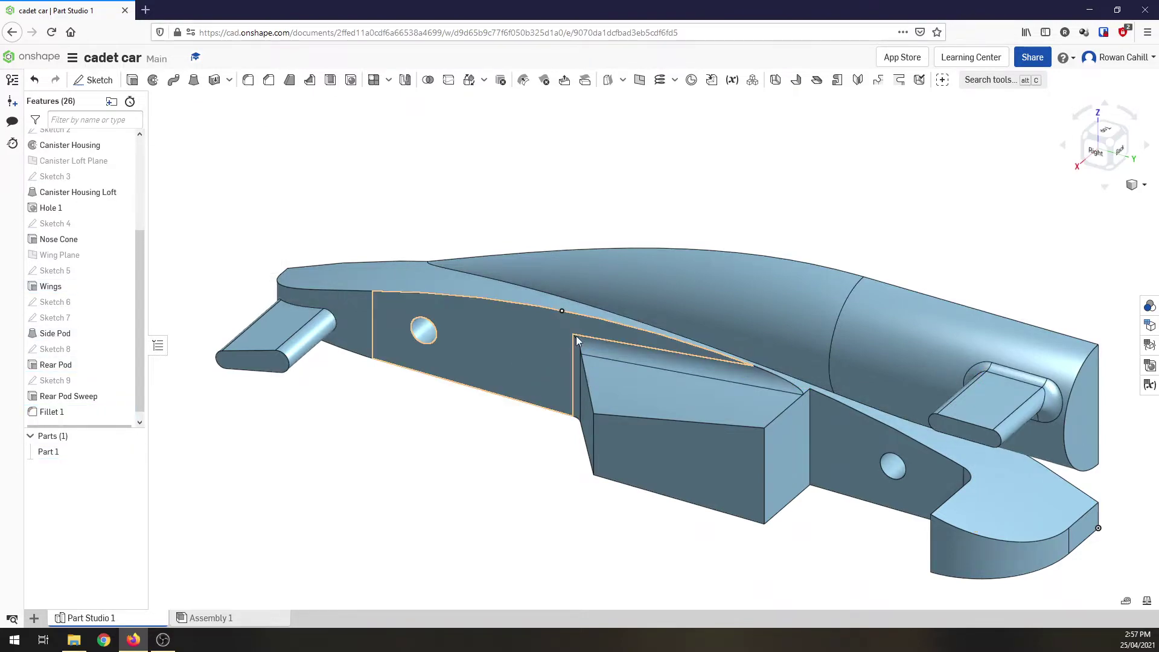
left_click(257, 85)
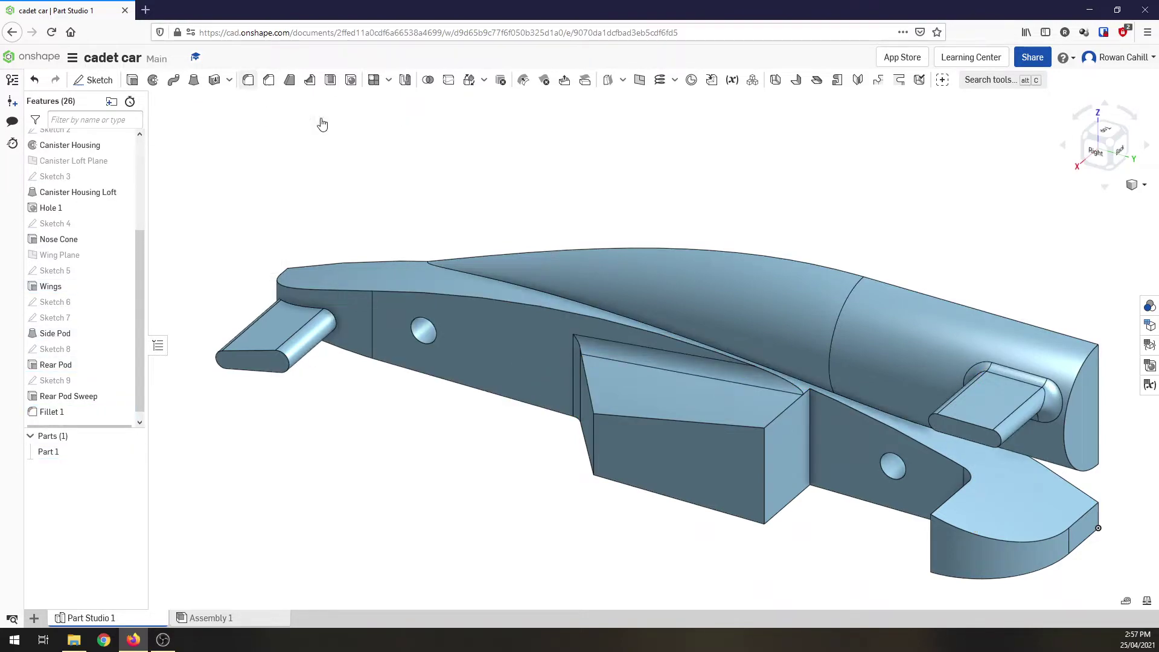
left_click(811, 436)
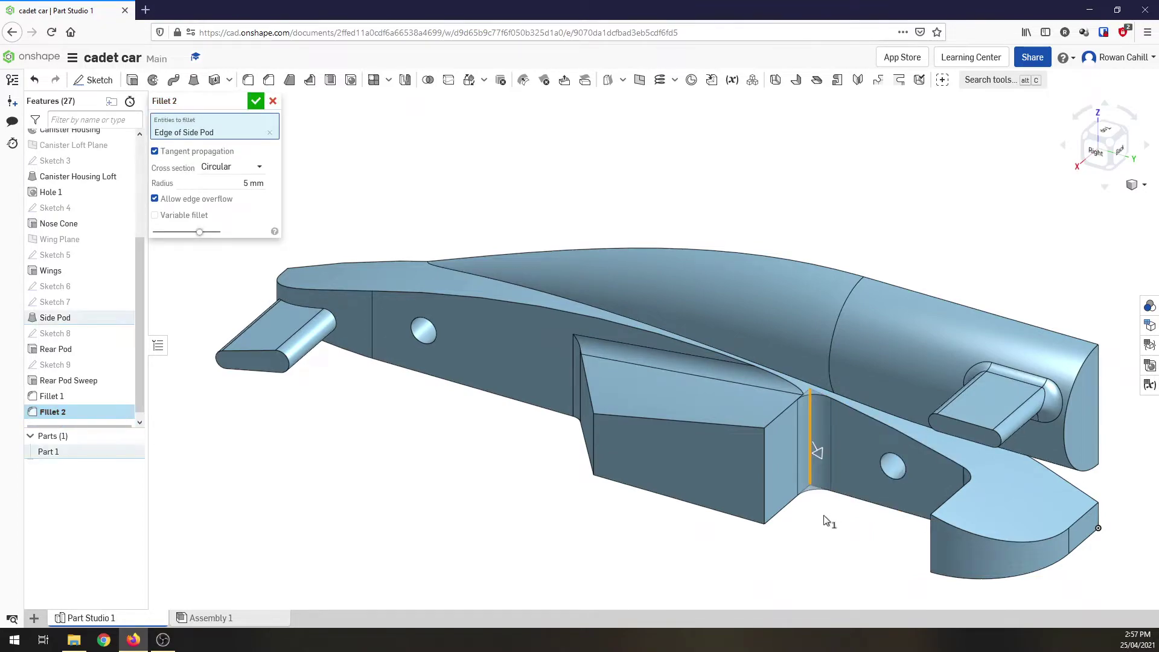
left_click(245, 188)
type("3")
left_click(255, 104)
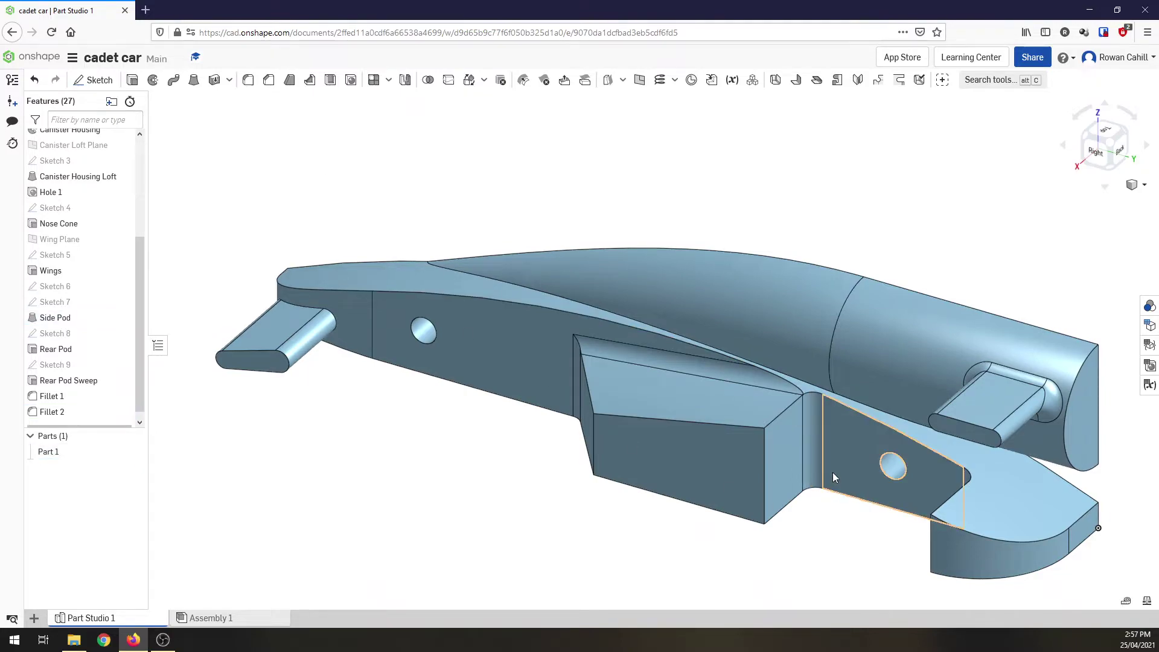
Start Fillet 3 at 3 mm on two wing edges and check its cross-section options
left_click(248, 80)
left_click(262, 172)
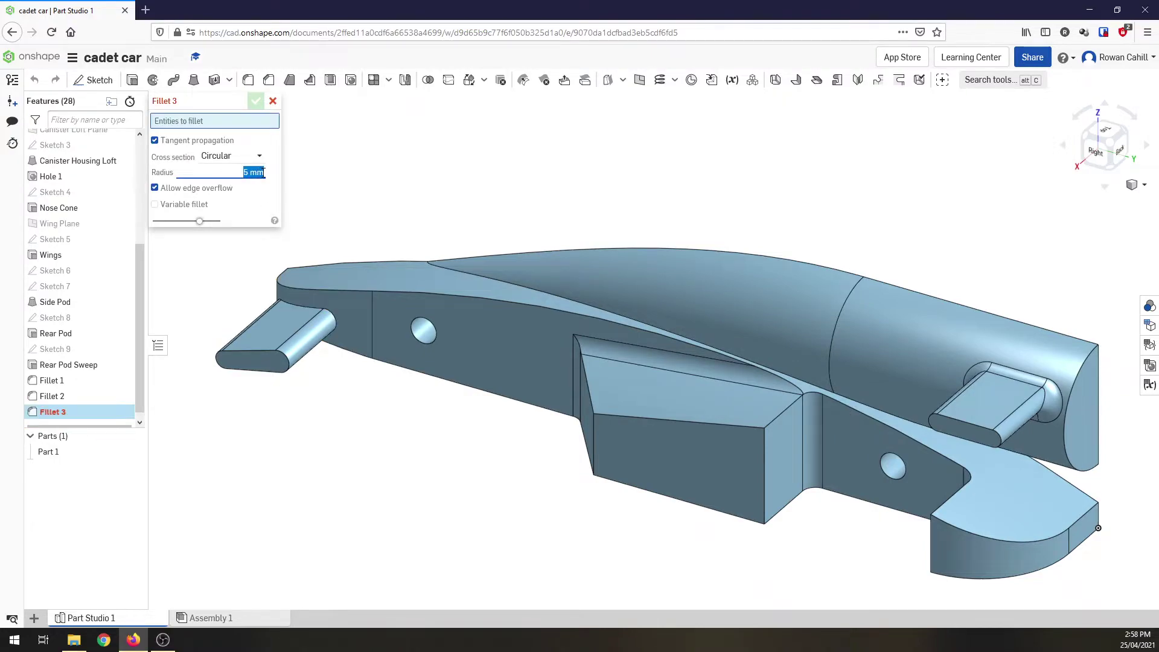
type("3")
left_click(303, 310)
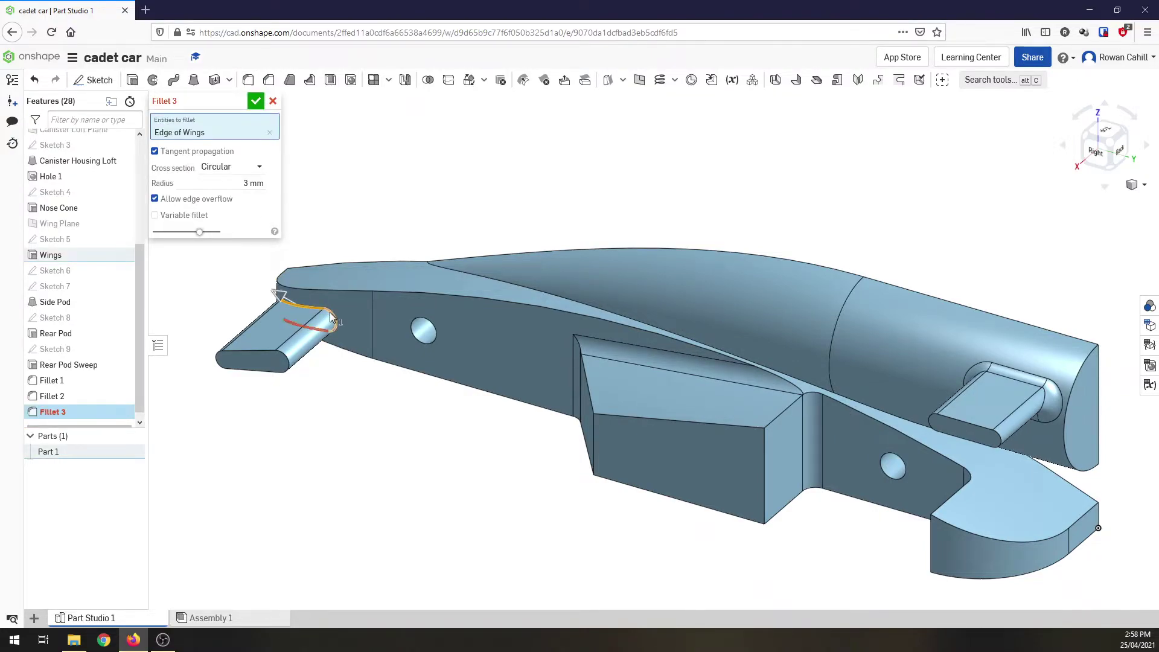
left_click(331, 314)
left_click(259, 184)
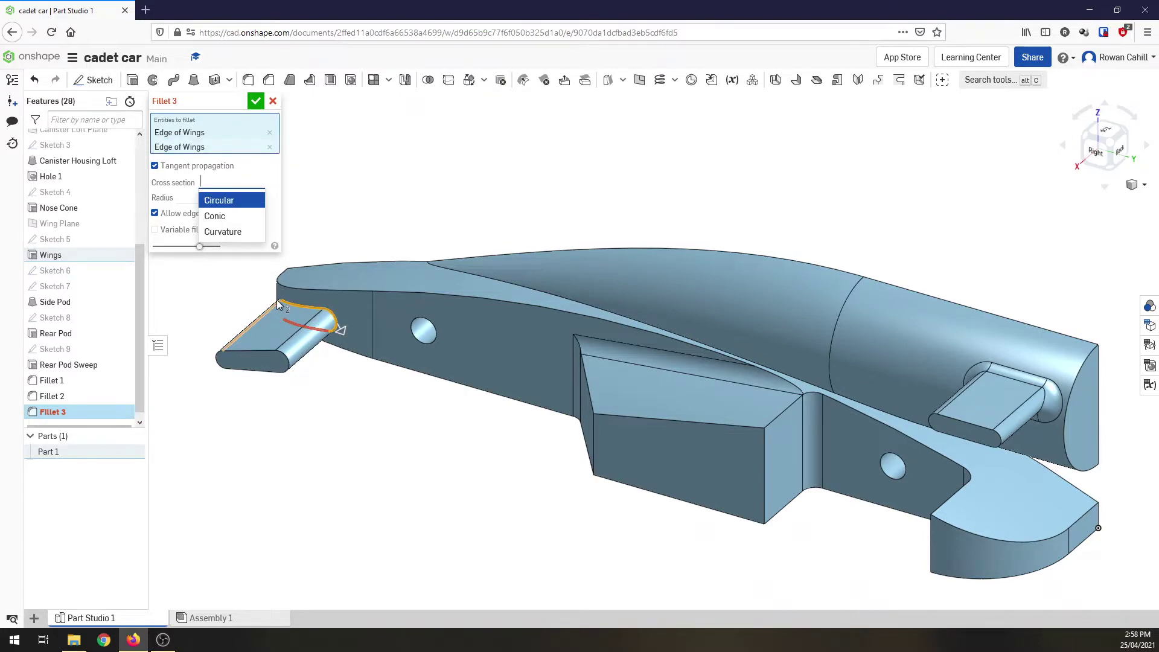
left_click(1087, 140)
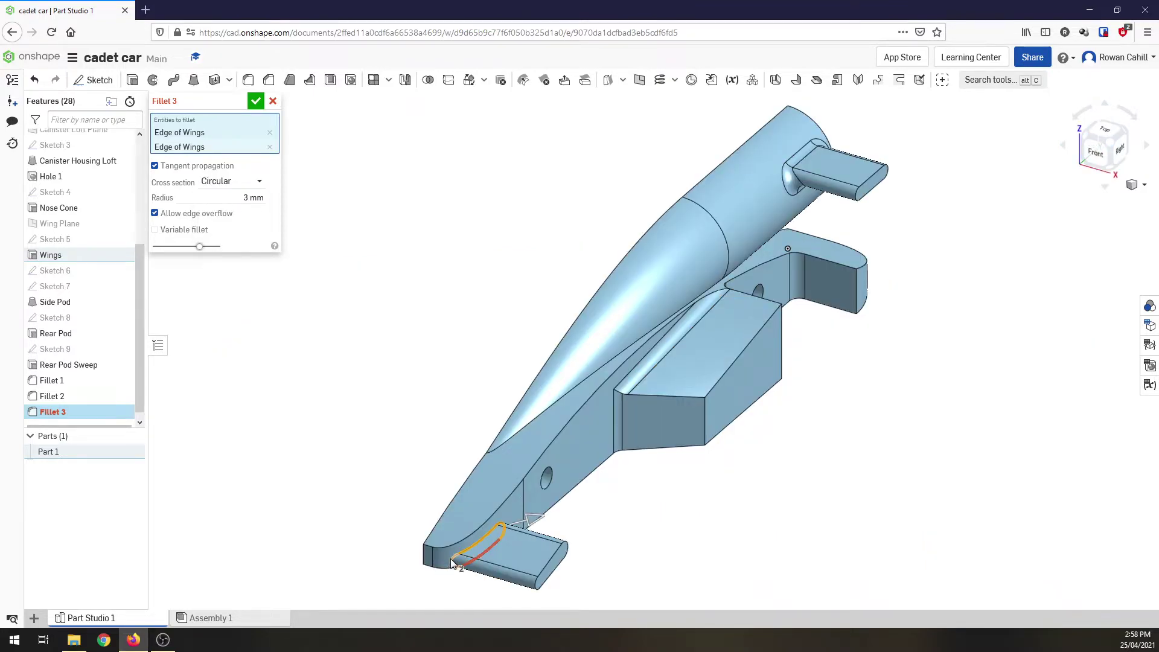
Add the front wing-root edge, then clear all wing edges from Fillet 3
left_click(452, 562)
scroll(480, 588, "up", 3)
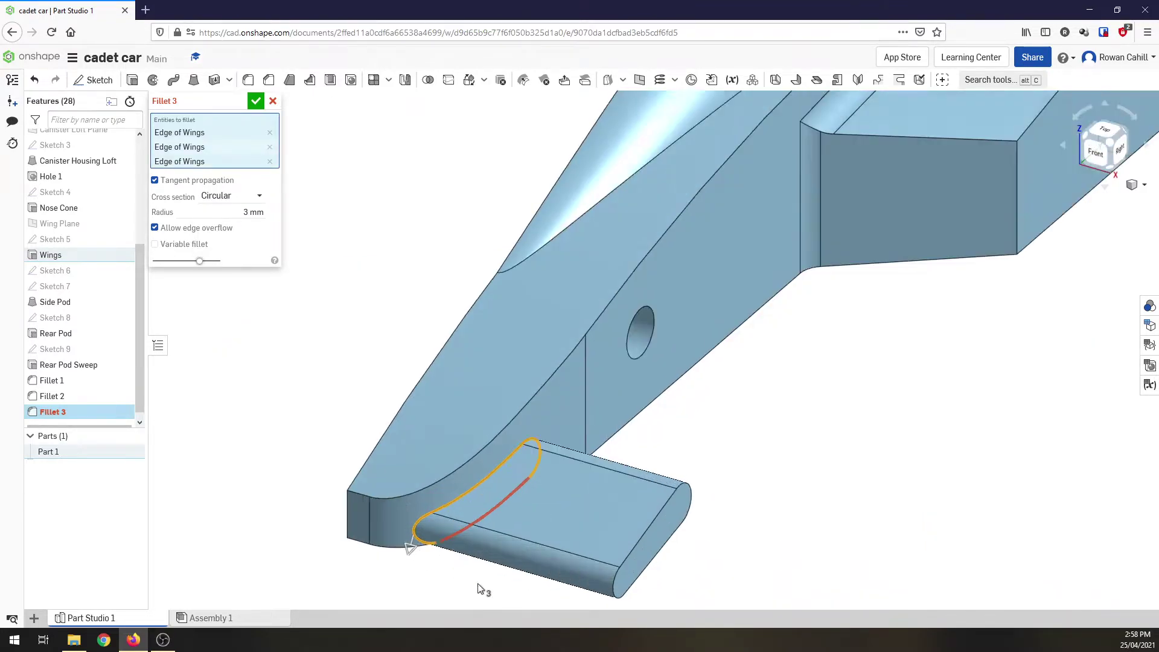
scroll(480, 588, "up", 1)
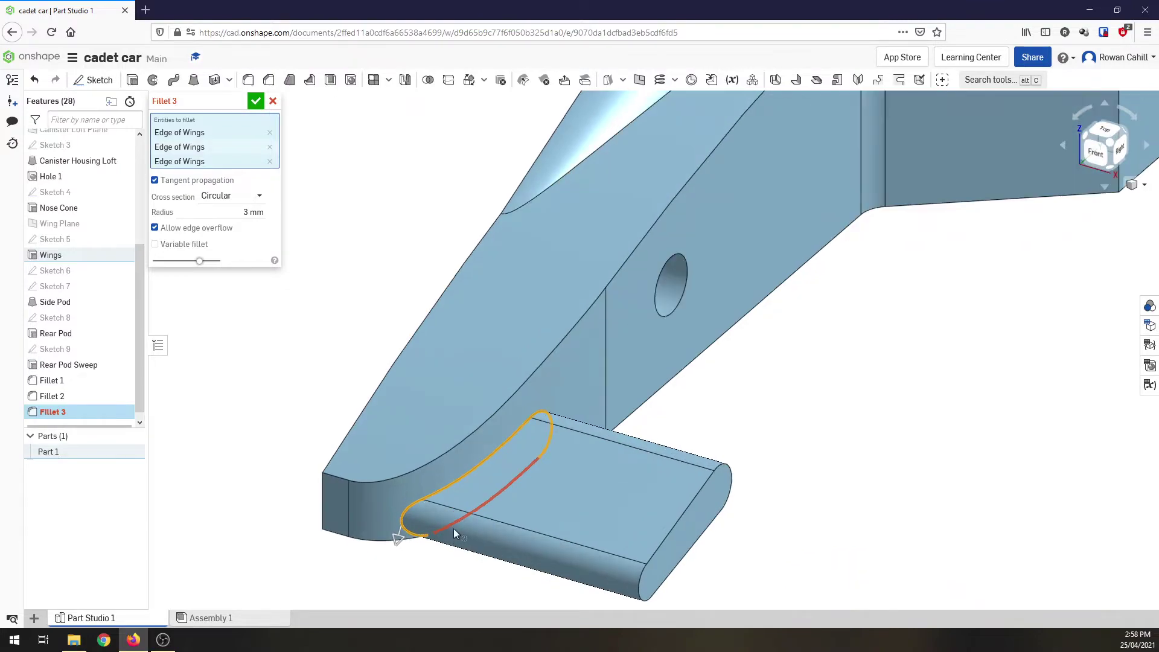
left_click(270, 147)
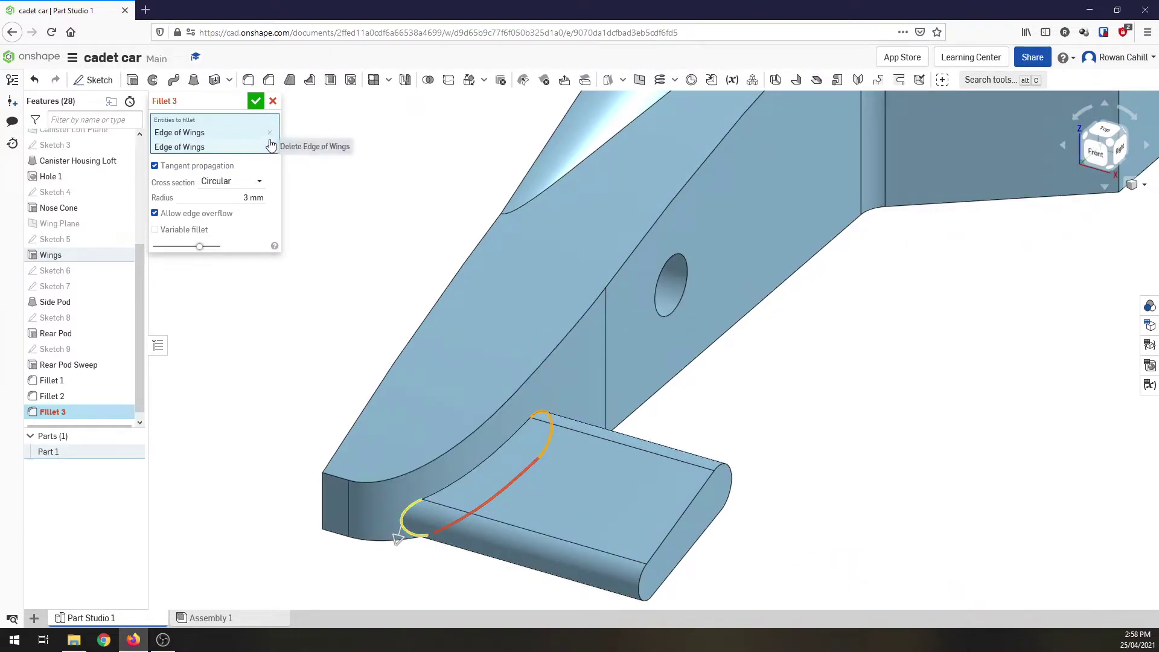
left_click(270, 147)
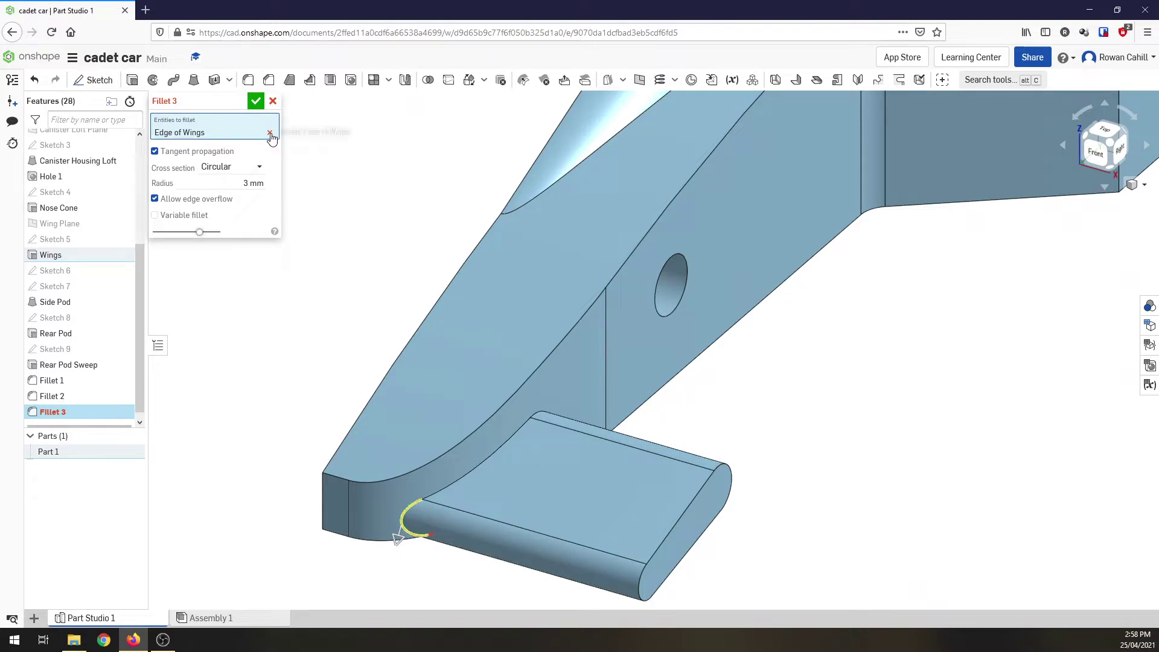
left_click(270, 133)
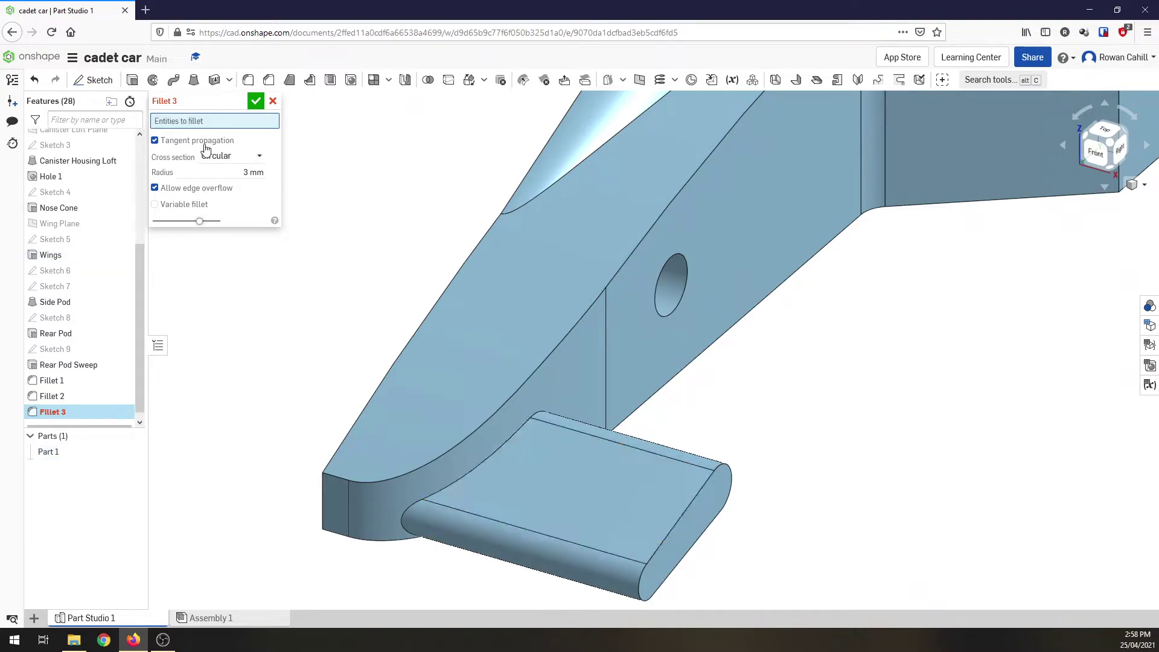
Try the curved wing-root and underside wing edges, remove them, and fit the car isometrically
left_click(471, 474)
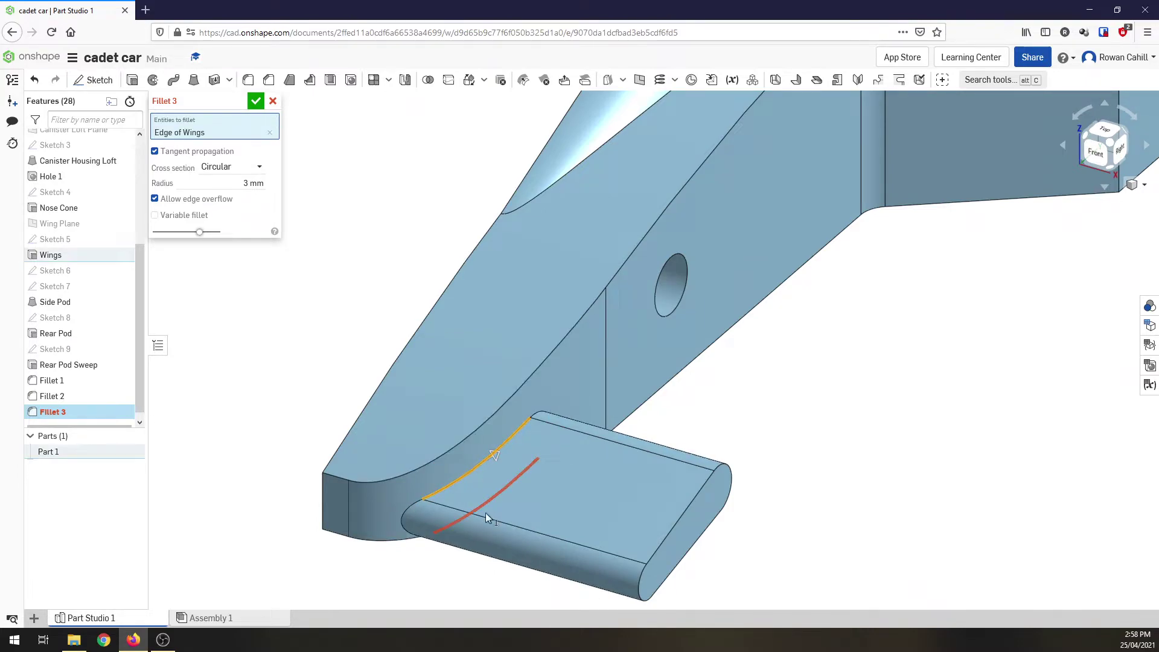
left_click(1112, 170)
scroll(478, 254, "down", 2)
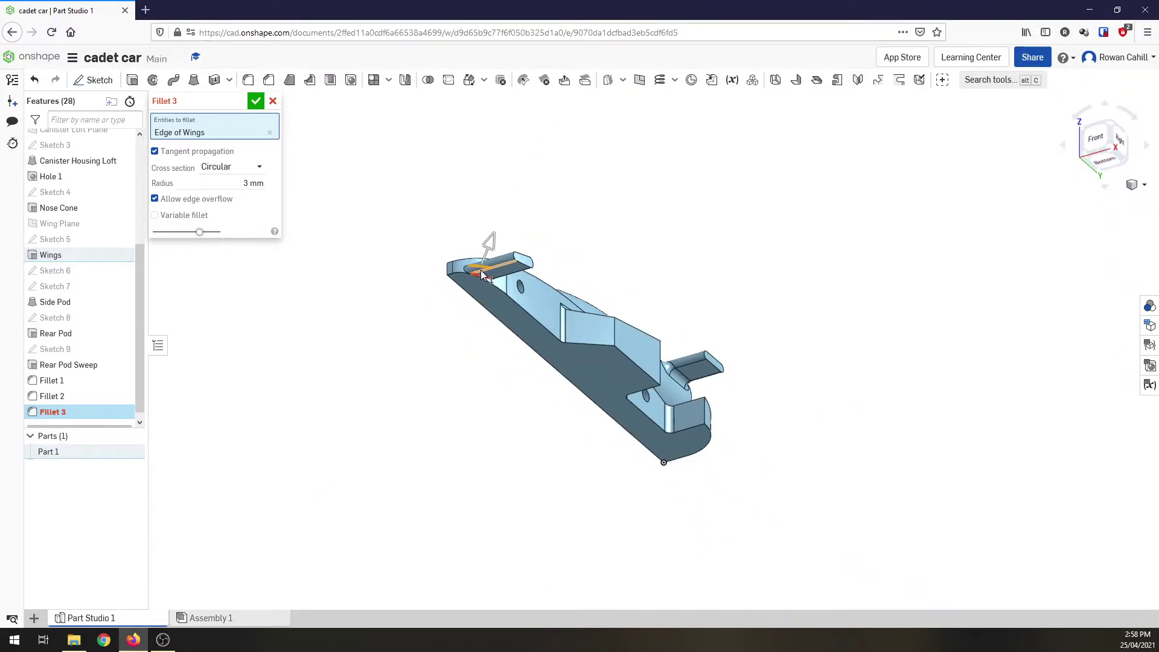
scroll(478, 271, "up", 5)
scroll(478, 270, "up", 6)
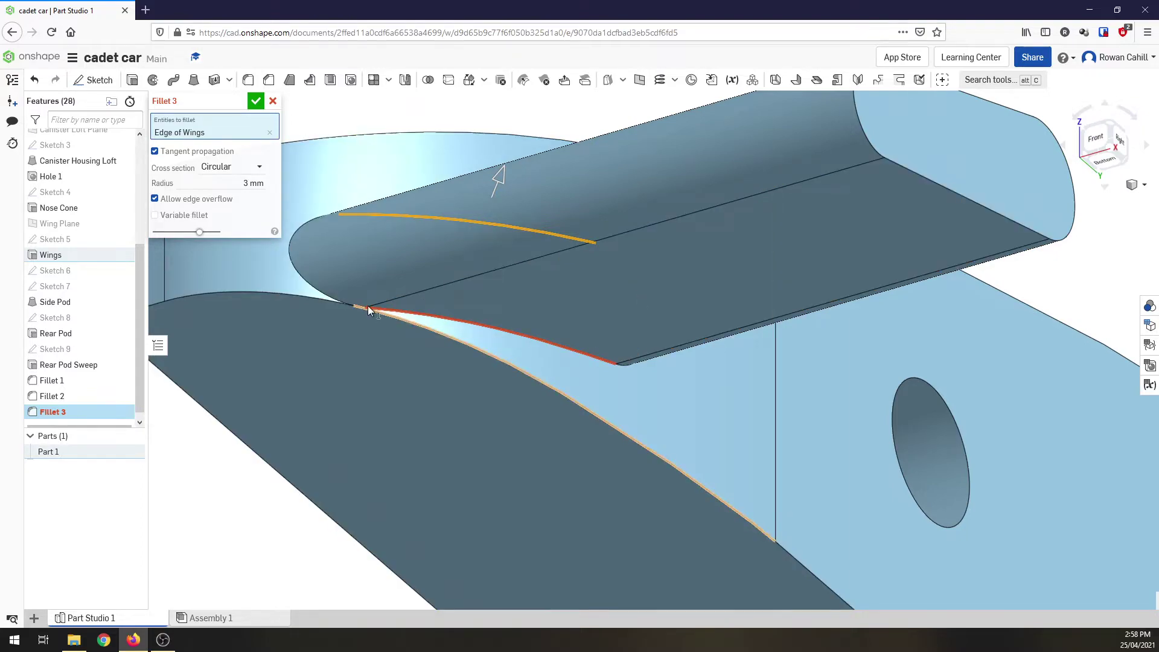
scroll(353, 306, "up", 5)
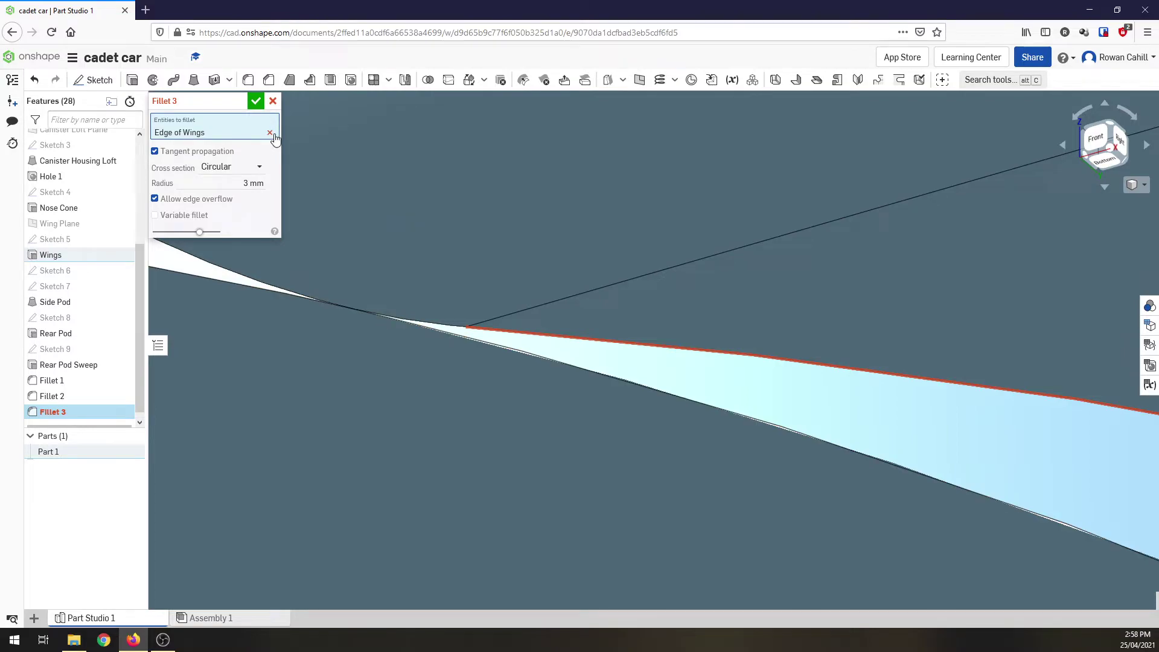
left_click(269, 133)
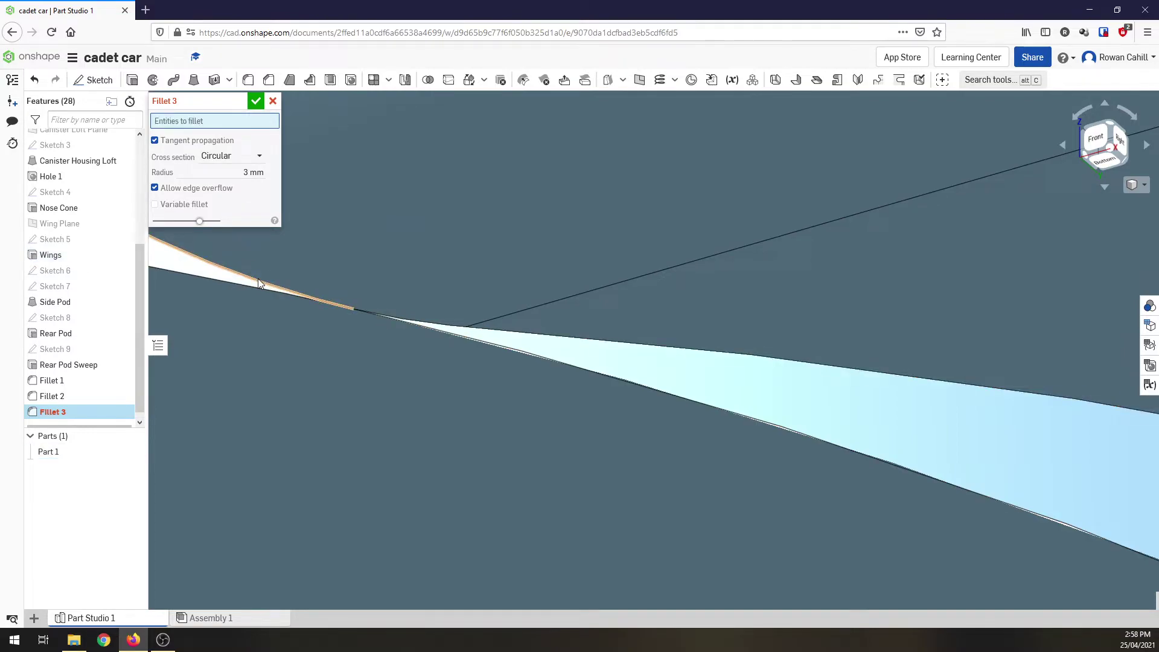
left_click(259, 281)
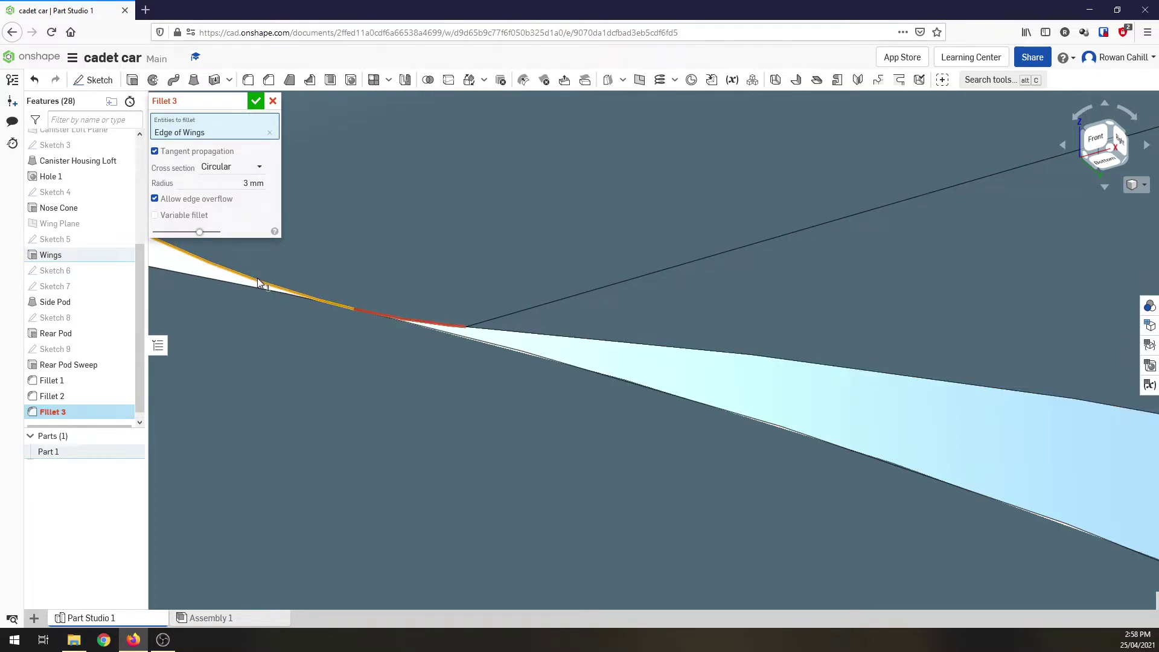
left_click(270, 133)
scroll(318, 371, "down", 6)
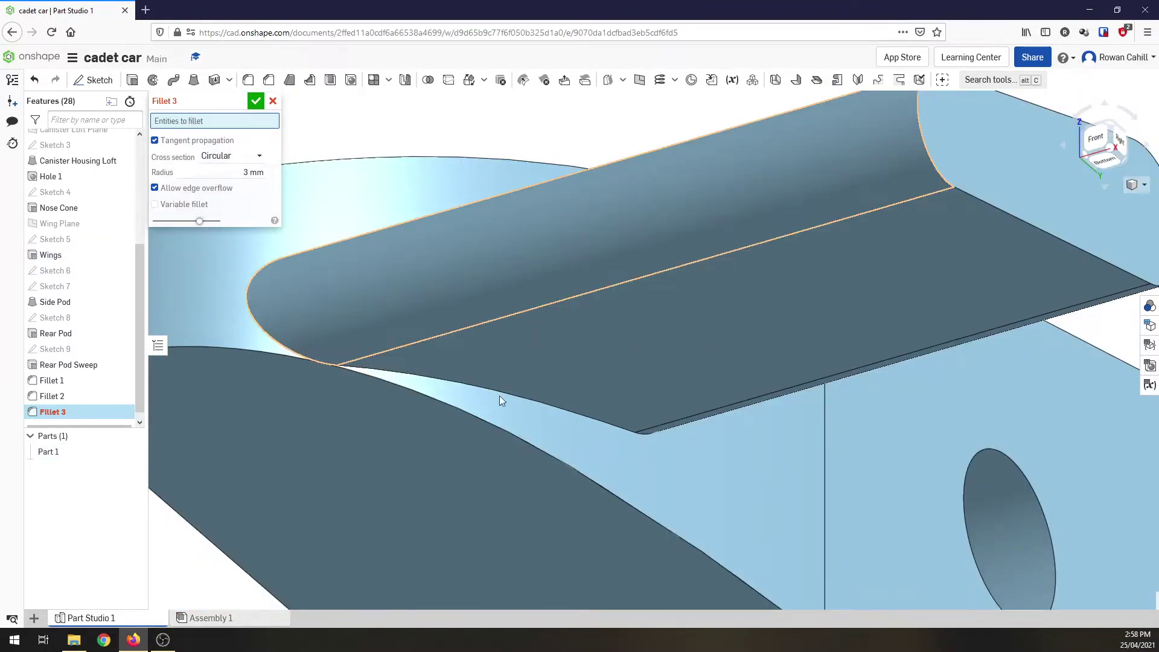
left_click(1112, 123)
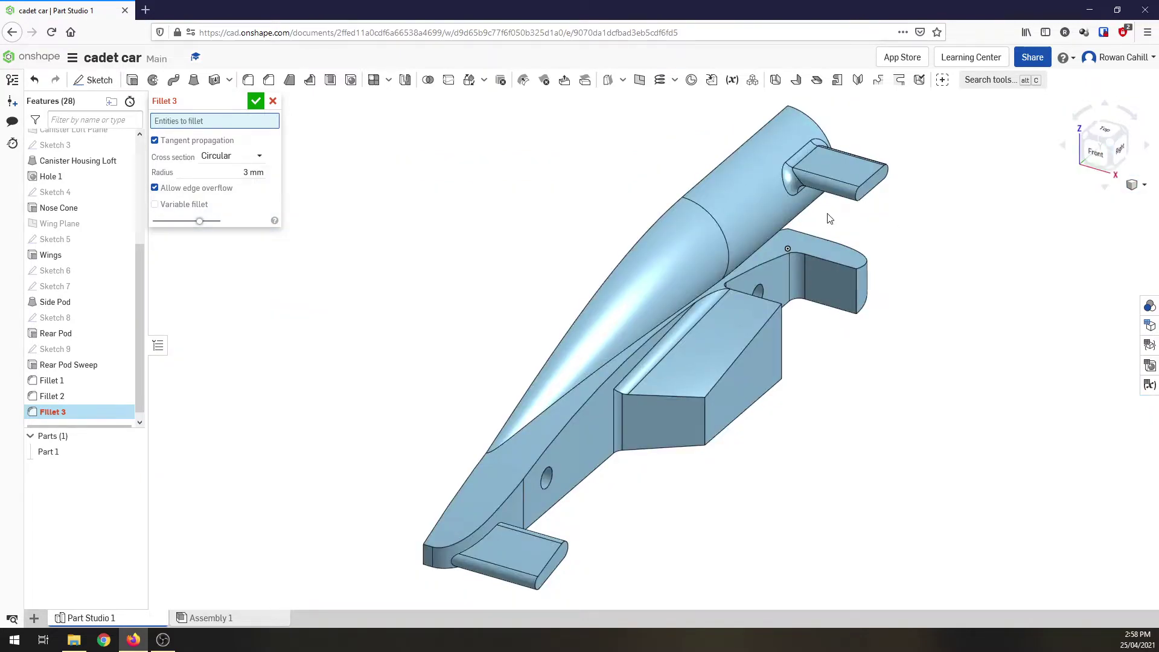
Pick the Canister Housing Loft edge for Fillet 3 and inspect it from the right side
scroll(829, 218, "up", 3)
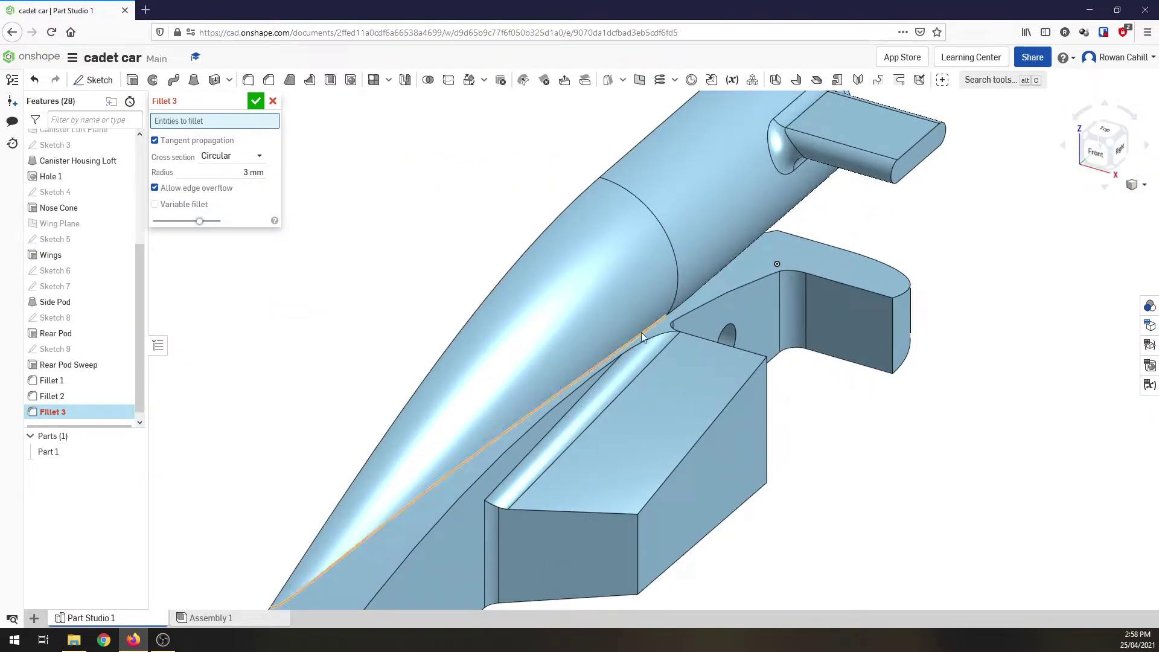
left_click(641, 332)
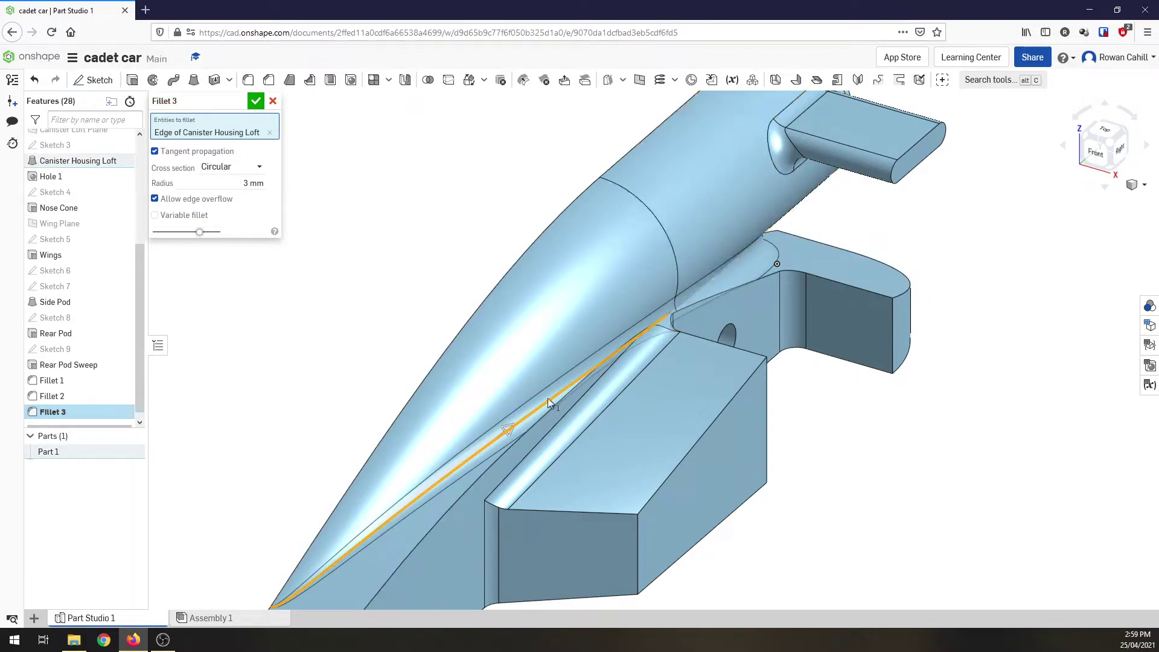
left_click(1126, 133)
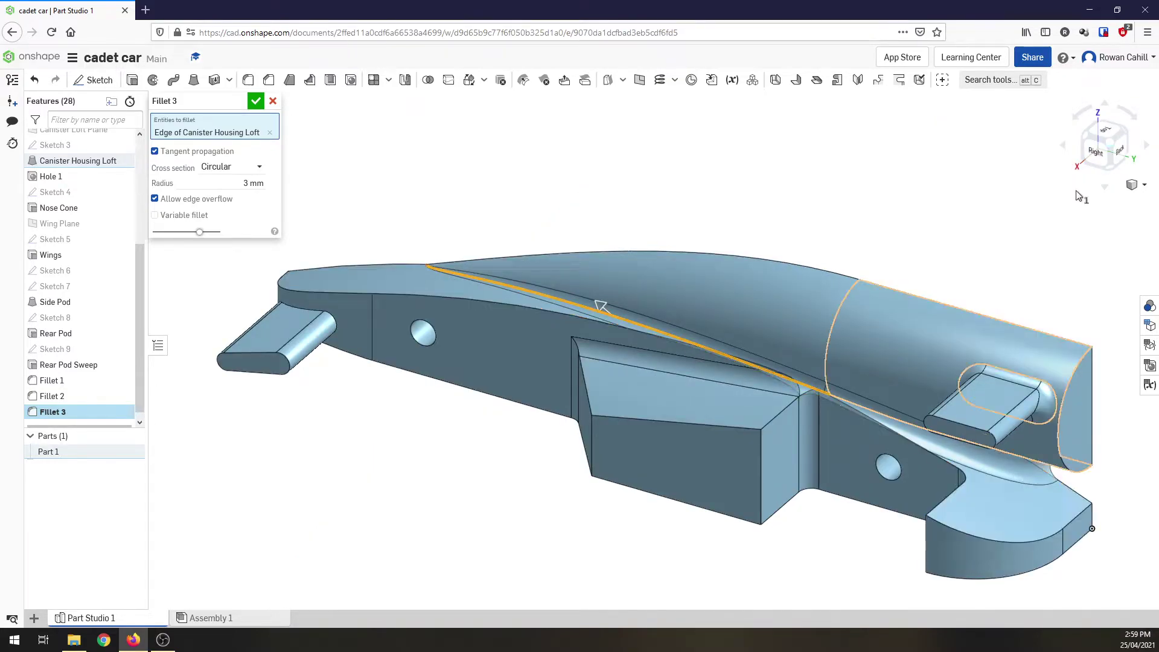
scroll(999, 480, "up", 2)
scroll(1006, 480, "up", 2)
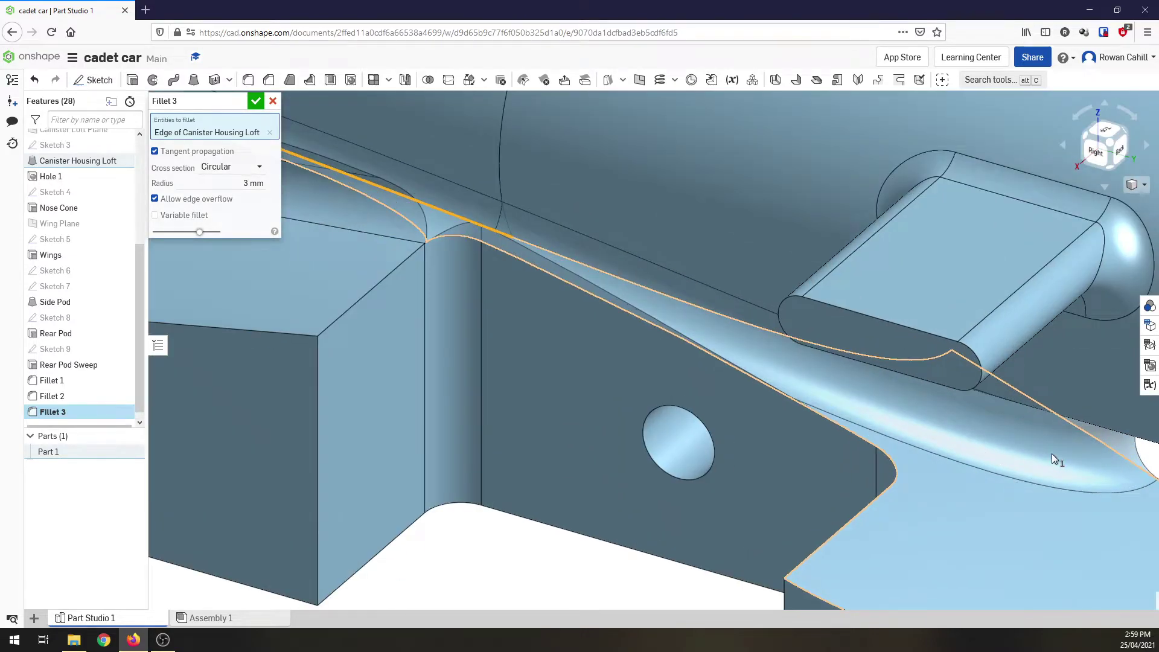
scroll(830, 492, "down", 5)
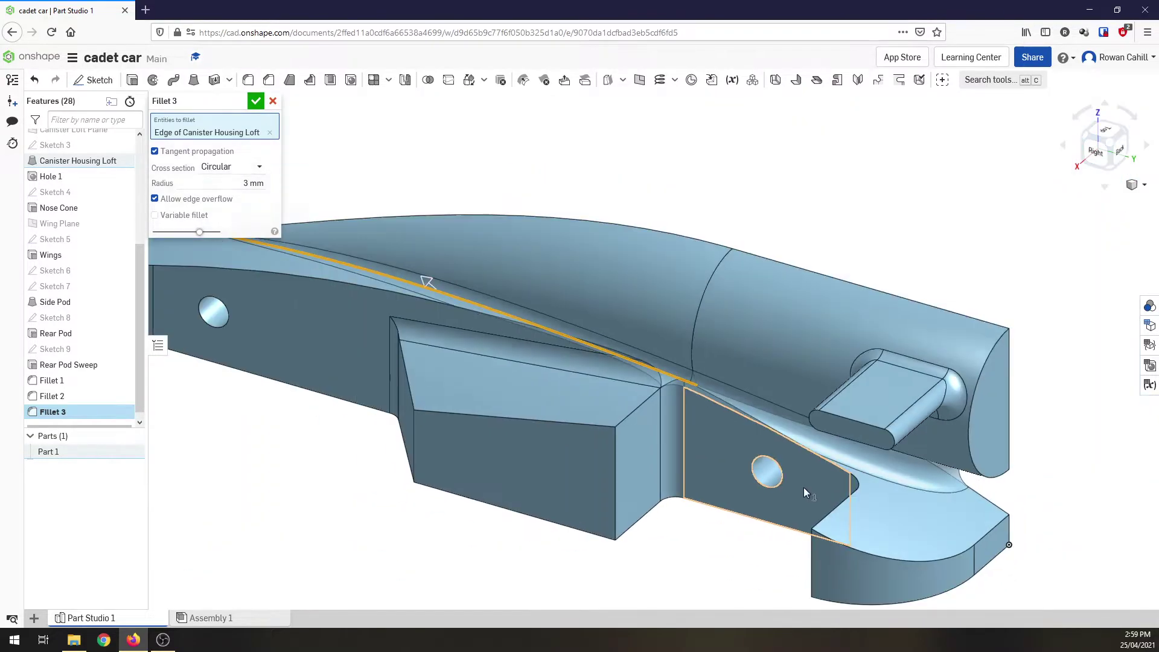
Turn off edge overflow, leave variable radius off, keep Circular cross-section, and create Fillet 3
left_click(183, 203)
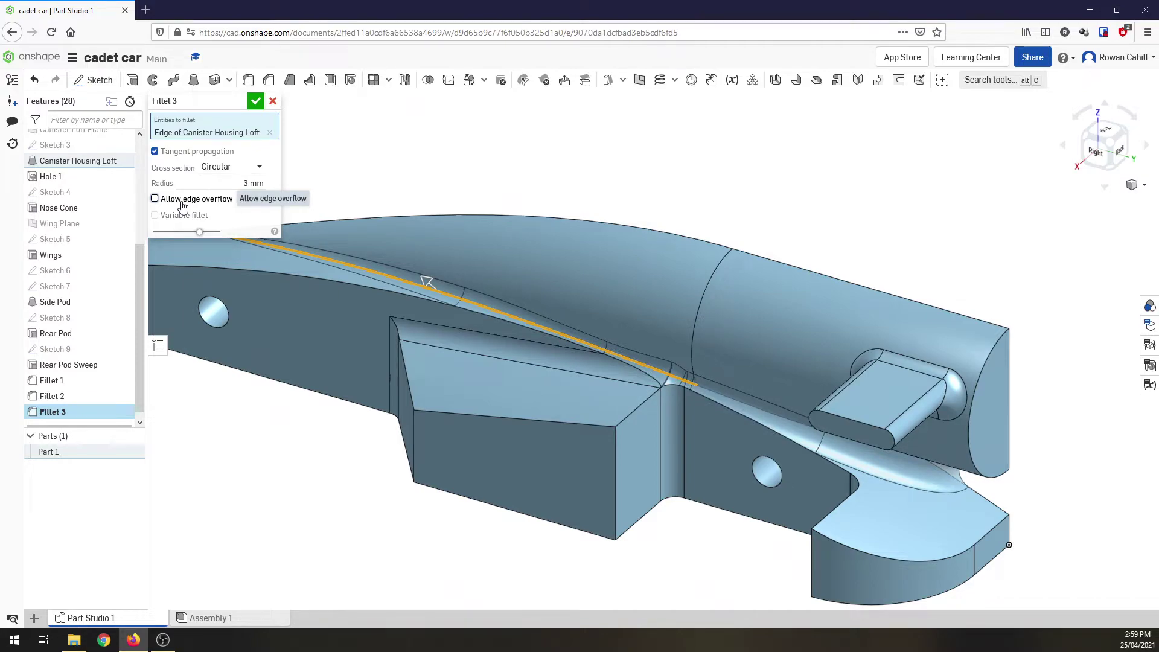
left_click(200, 217)
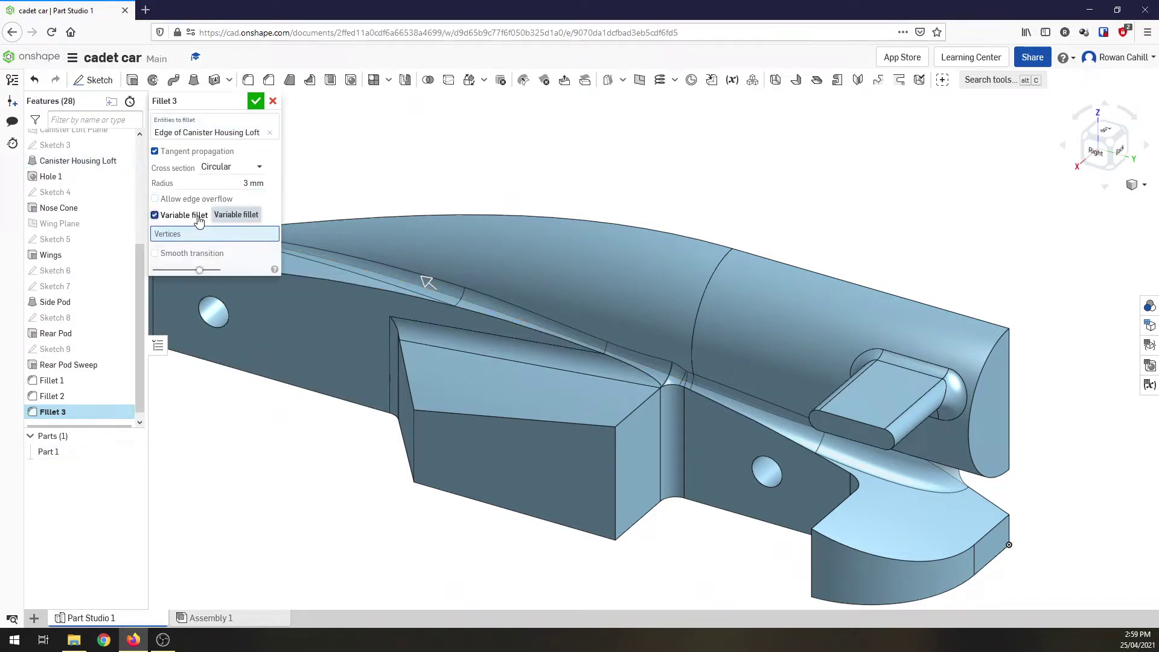
left_click(199, 218)
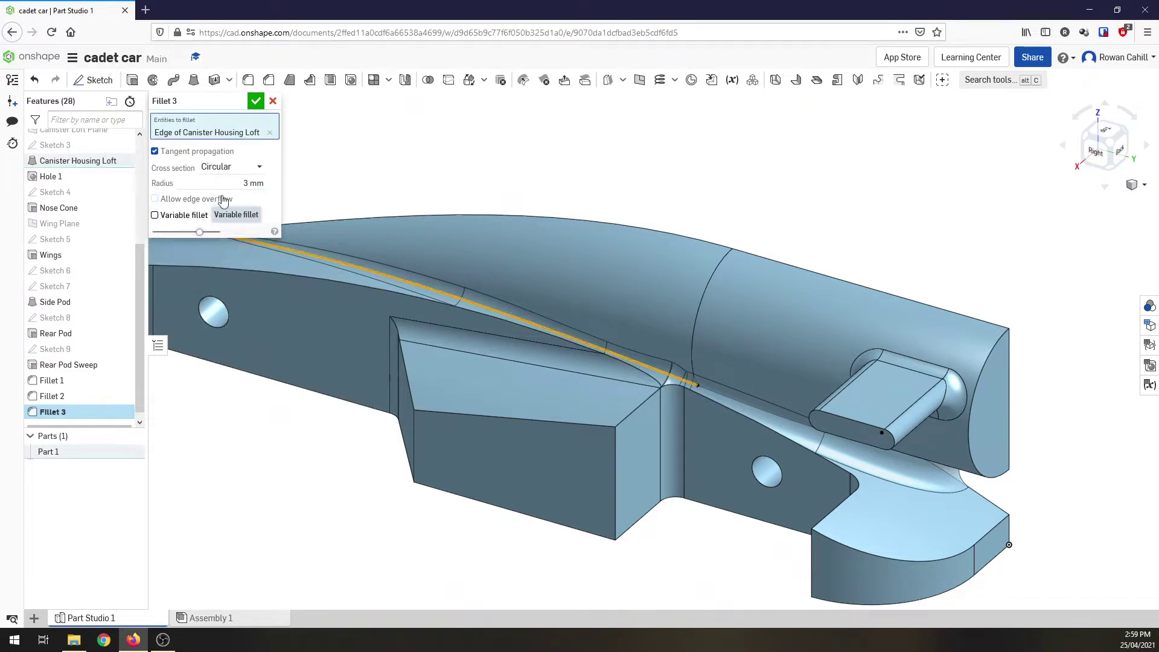
left_click(263, 168)
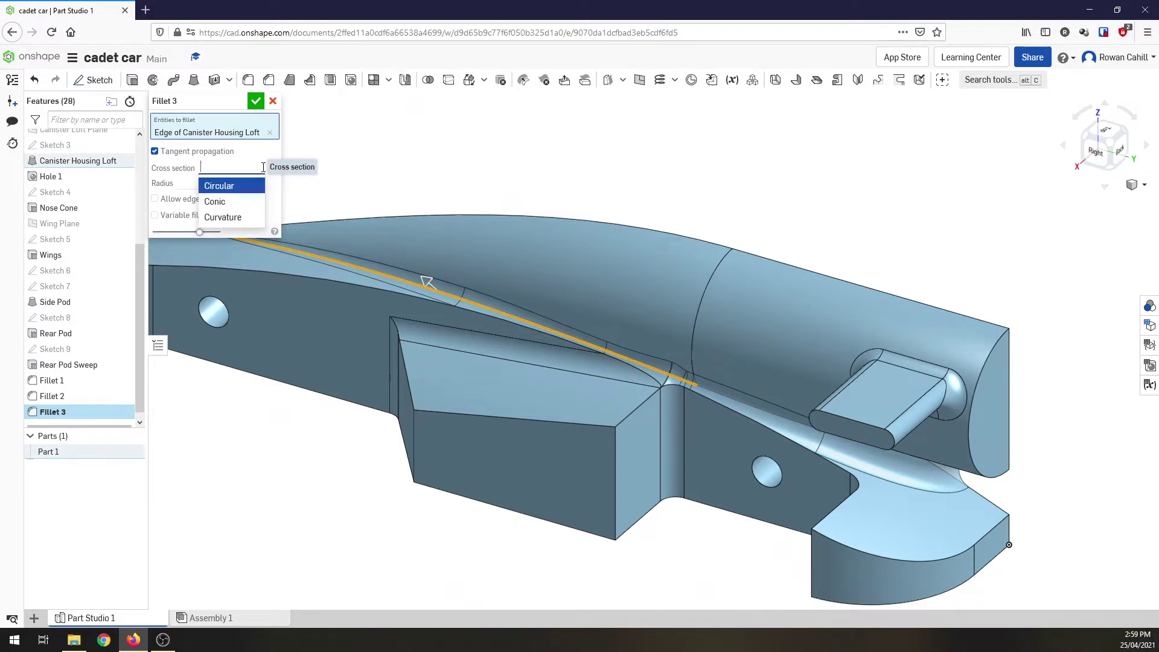
left_click(230, 185)
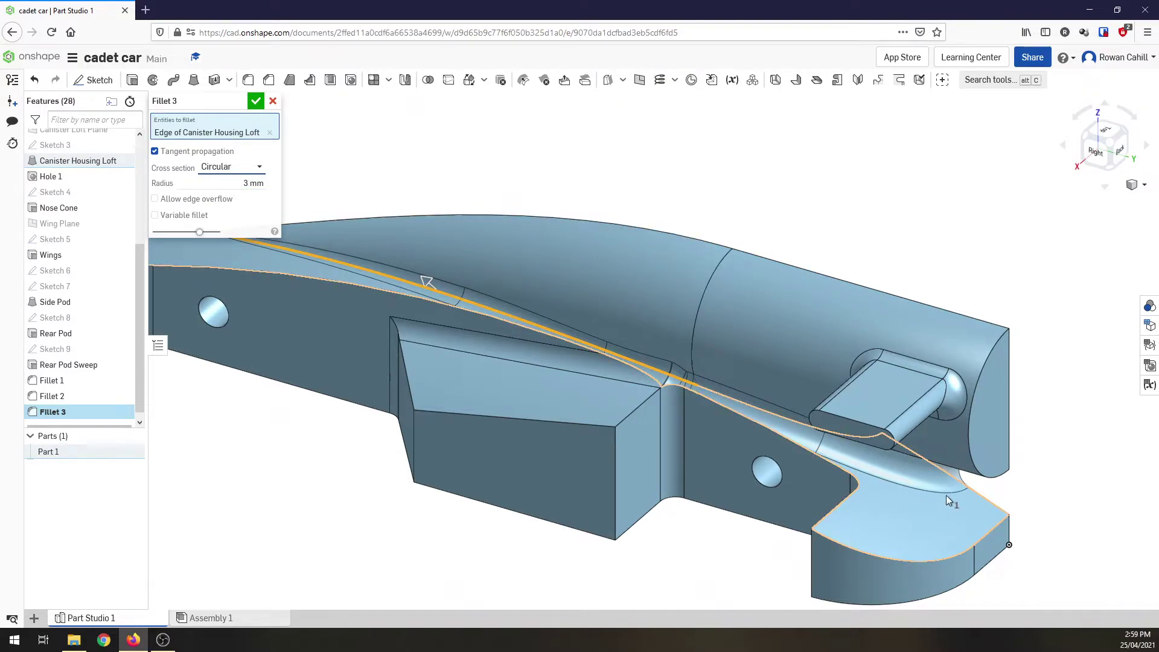
left_click(256, 102)
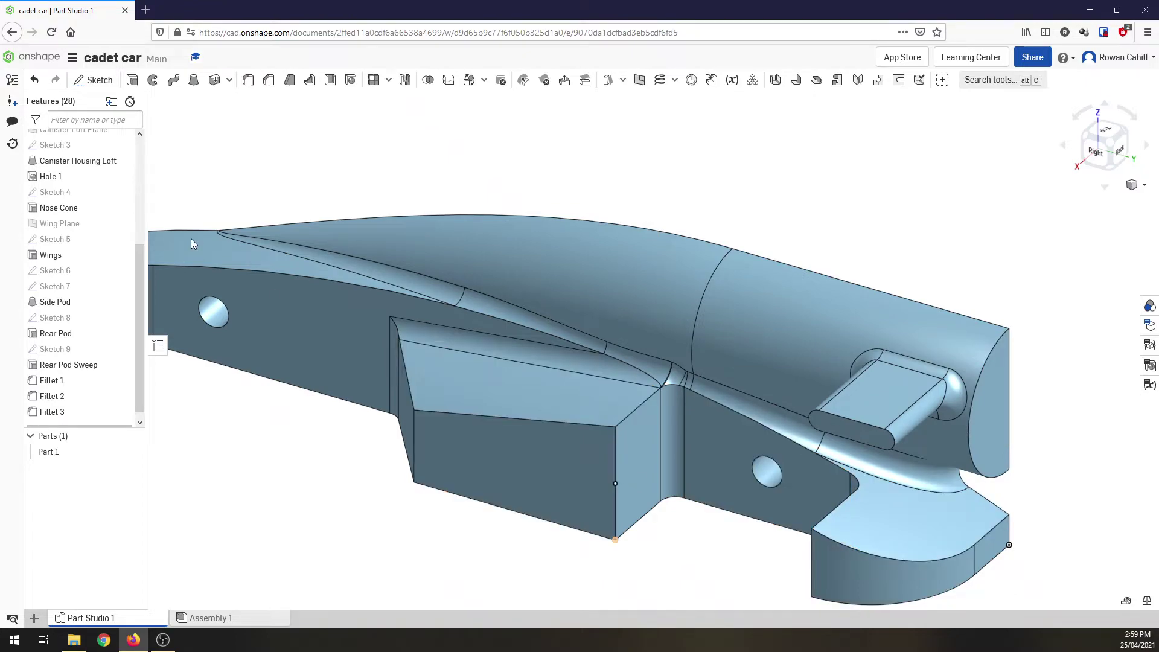
Set up a 1 mm Fillet 4 on Side Pod edges and face plus Fillet 3 edges, excluding the vertical edge
left_click(248, 80)
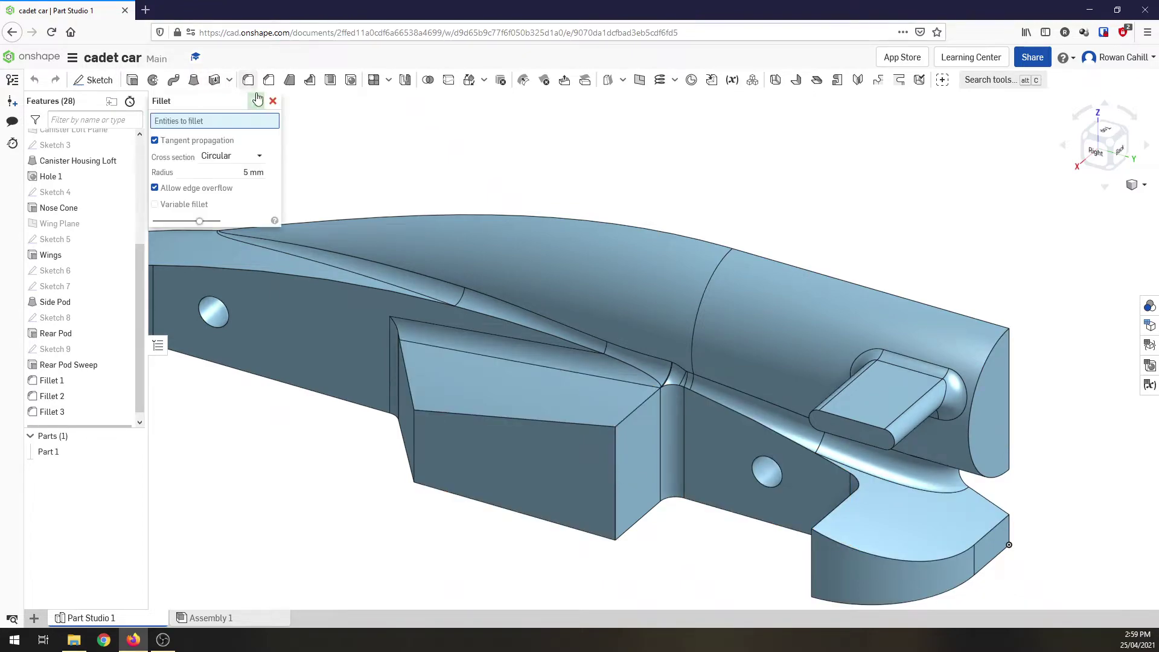
left_click(248, 173)
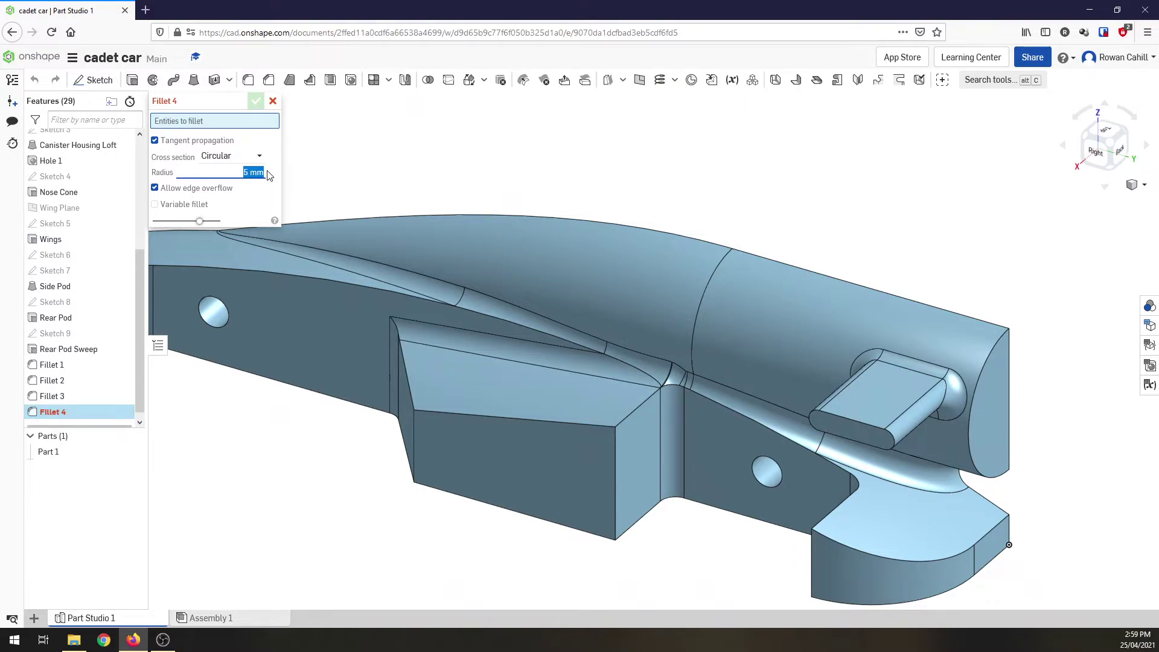
type("1")
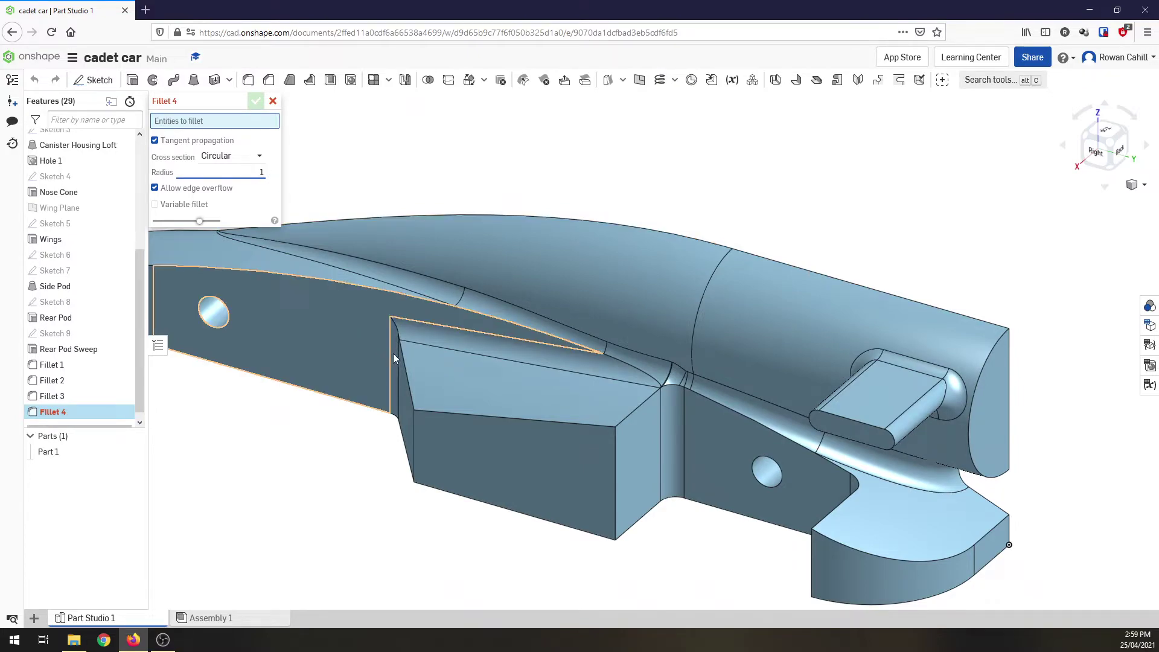
left_click(401, 360)
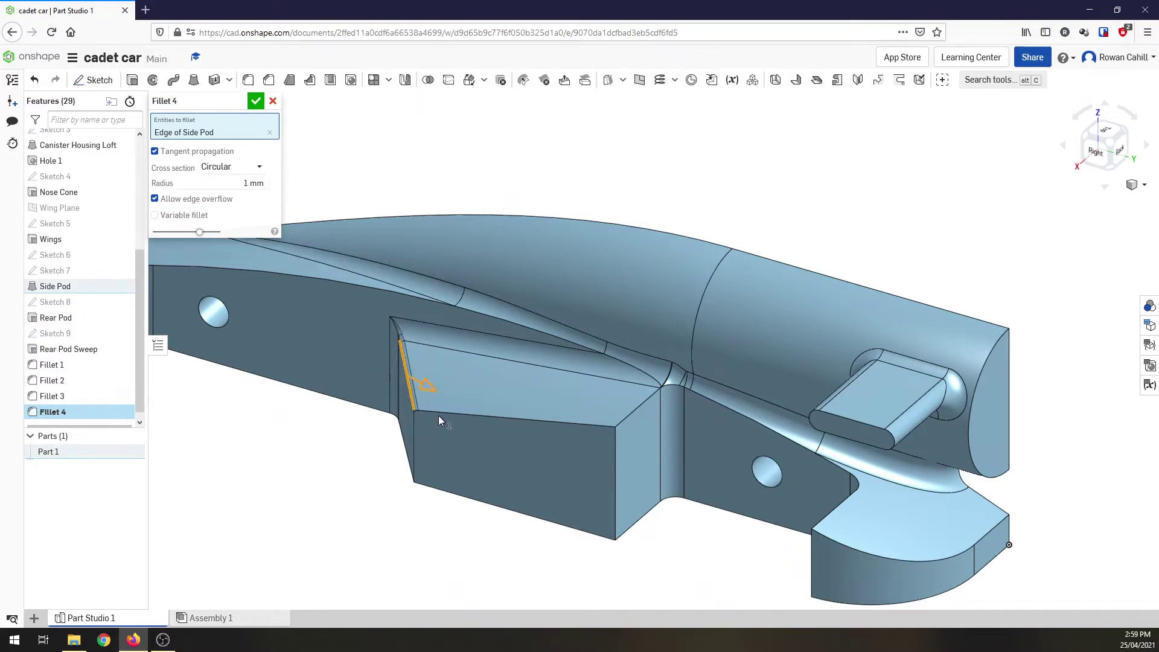
left_click(465, 440)
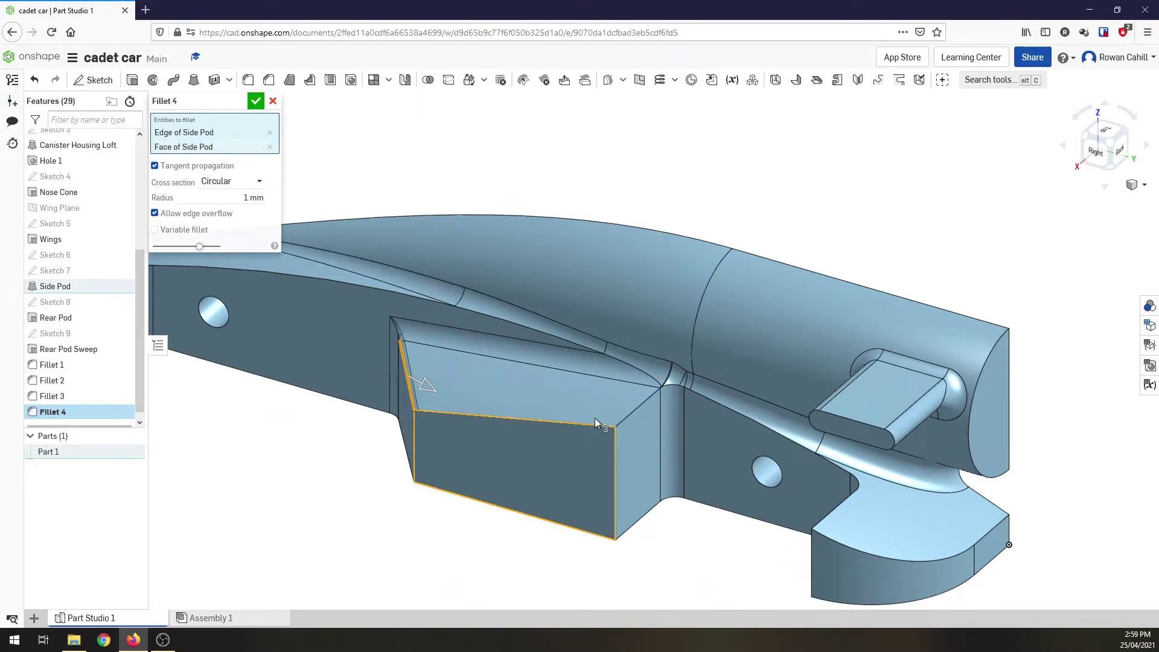
left_click(626, 424)
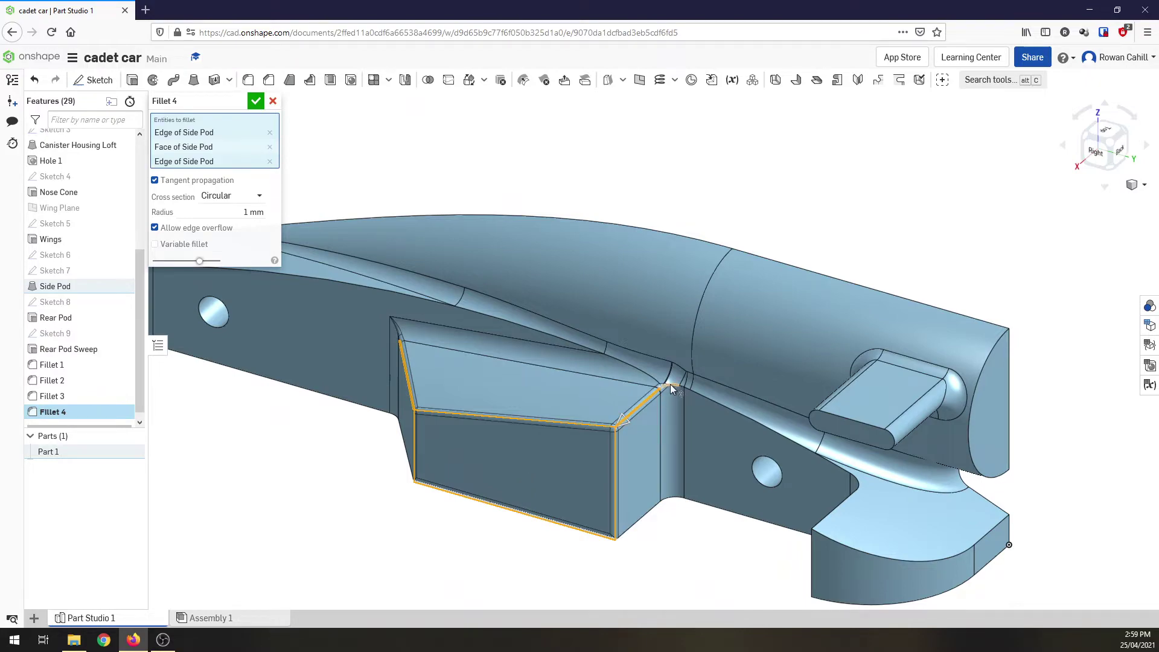
left_click(685, 390)
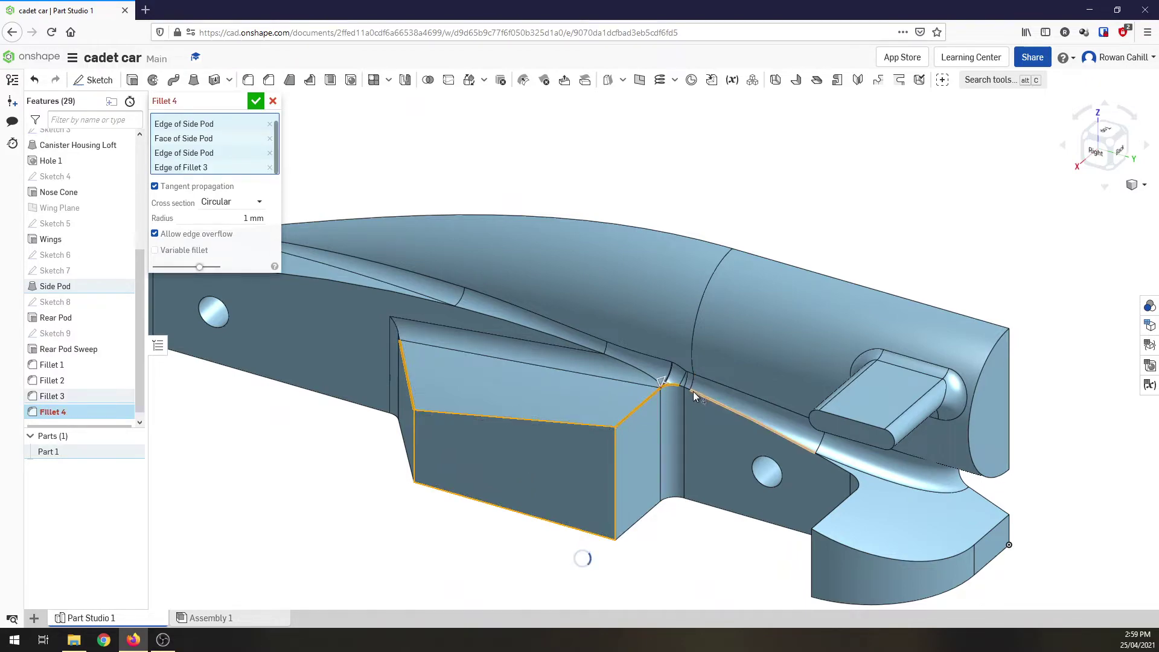
left_click(688, 393)
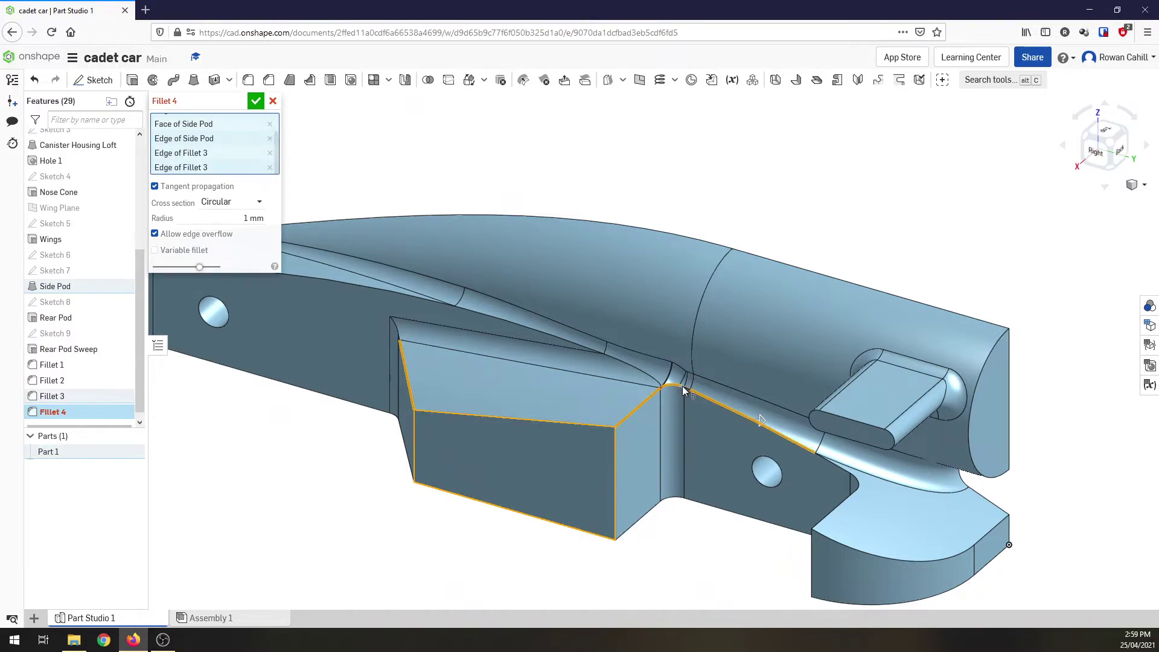
left_click(693, 393)
scroll(687, 391, "up", 3)
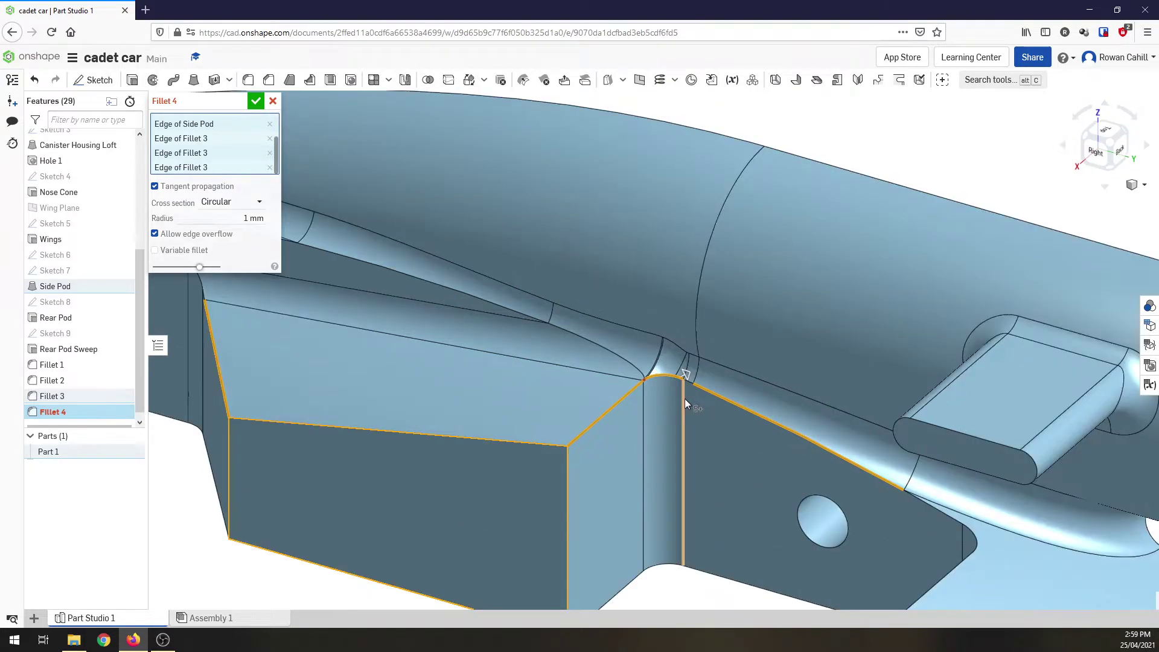
left_click(683, 370)
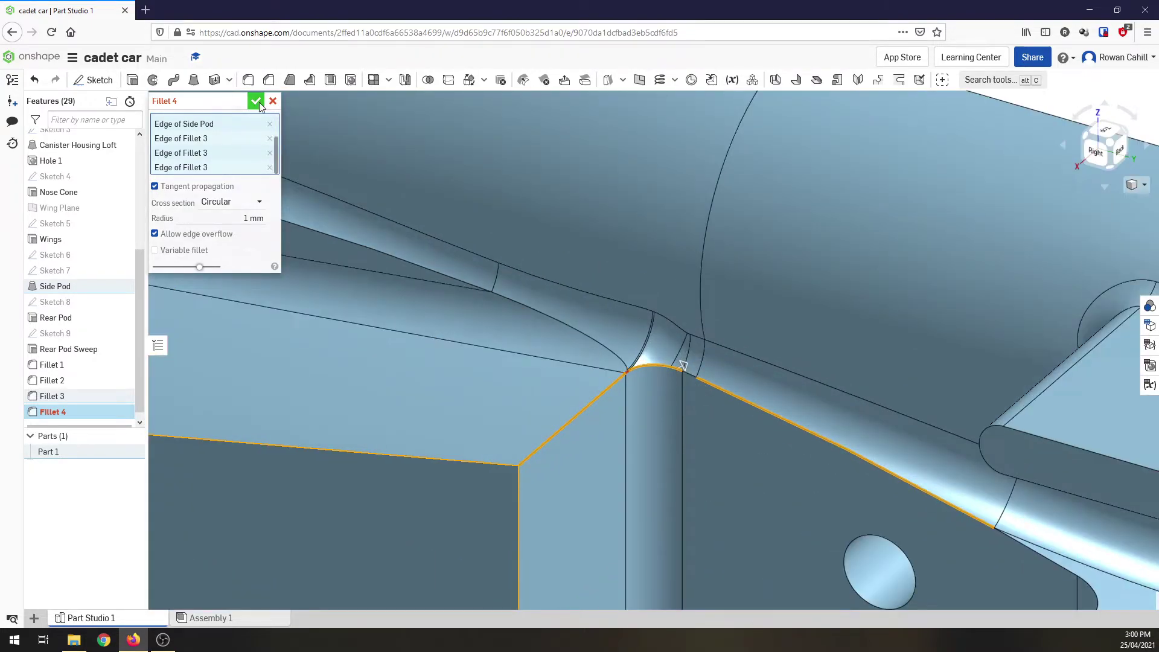
Cancel Fillet 4, delete Fillets 3, 2 and 1, then undo the Fillet 1 deletion
key("Escape")
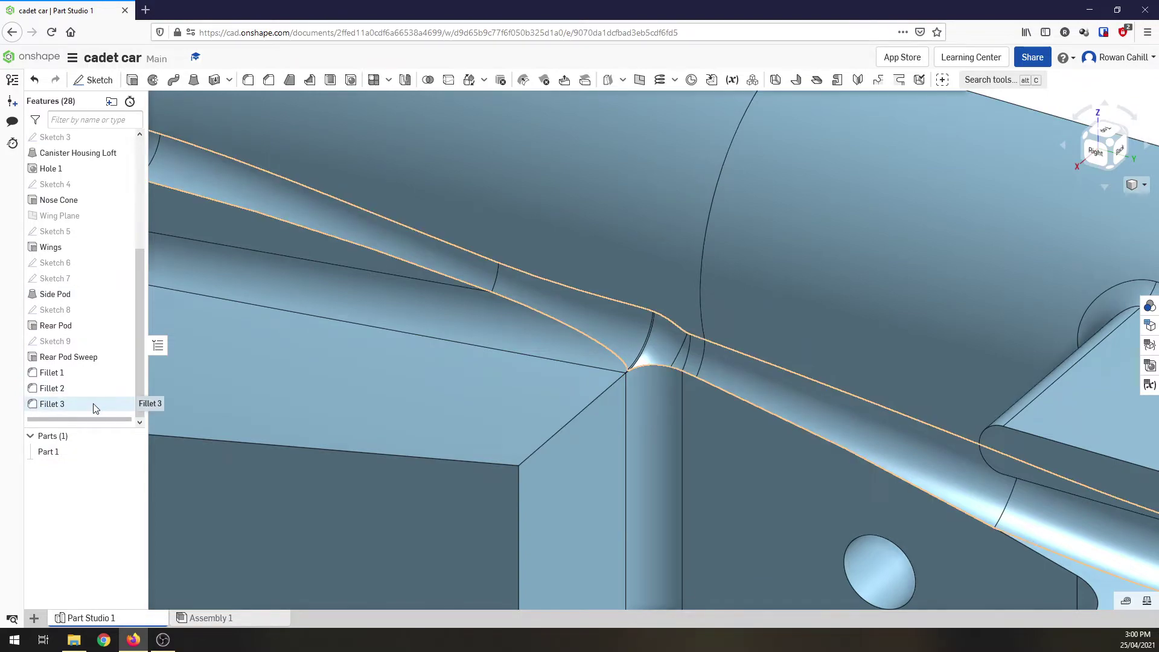
right_click(123, 403)
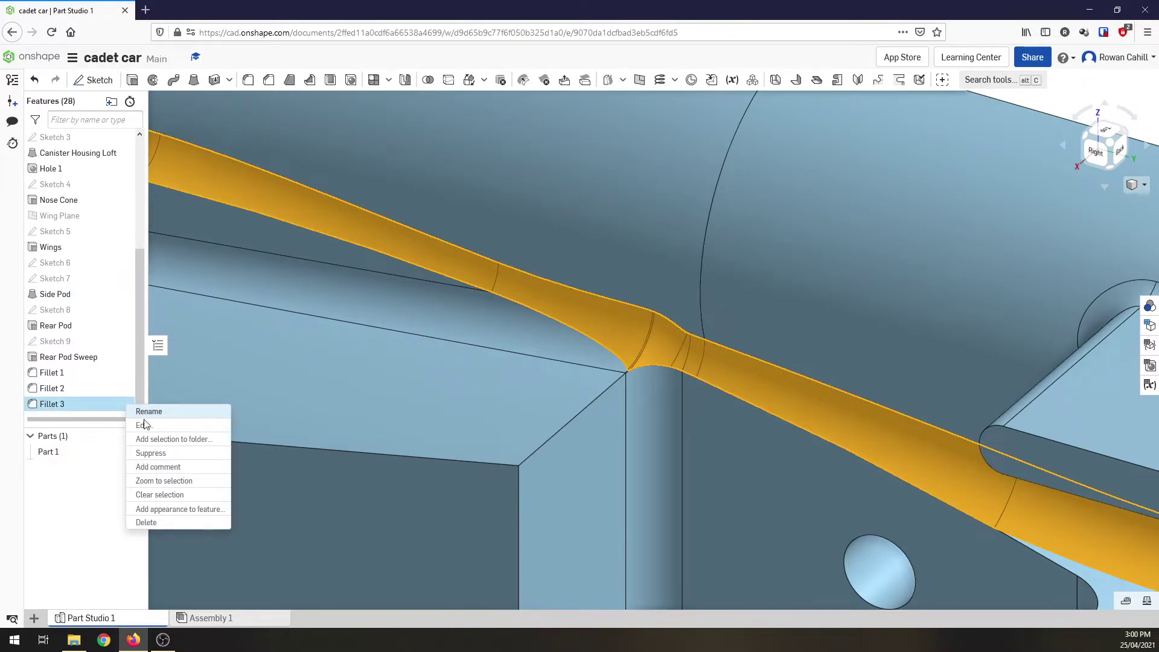
left_click(146, 523)
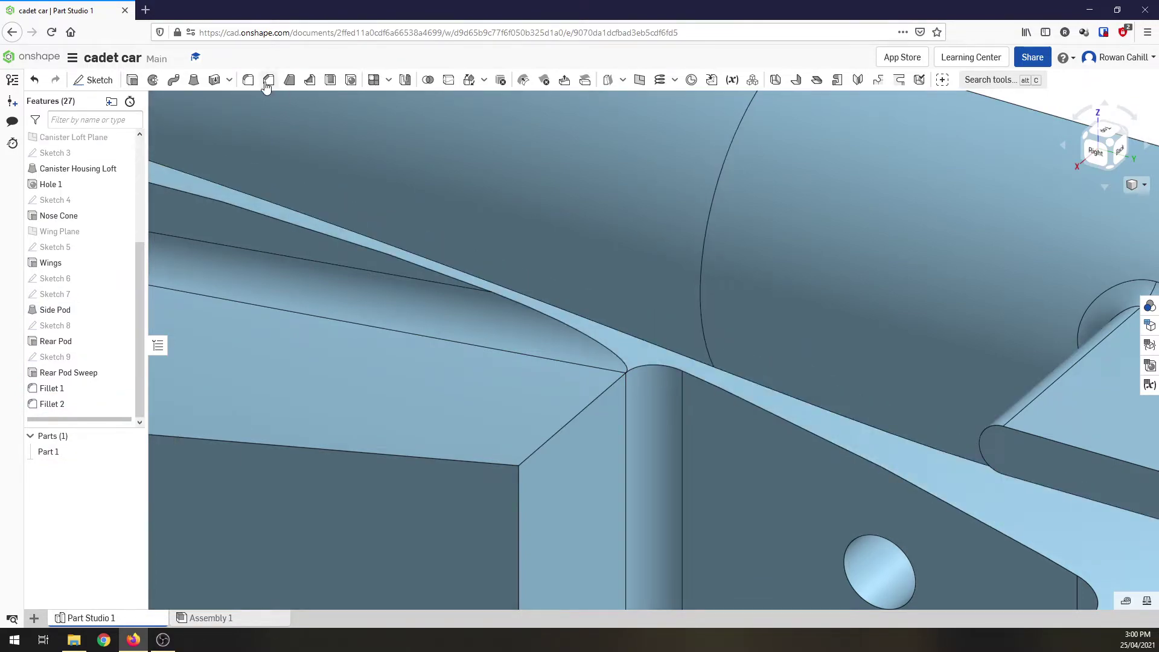
right_click(75, 404)
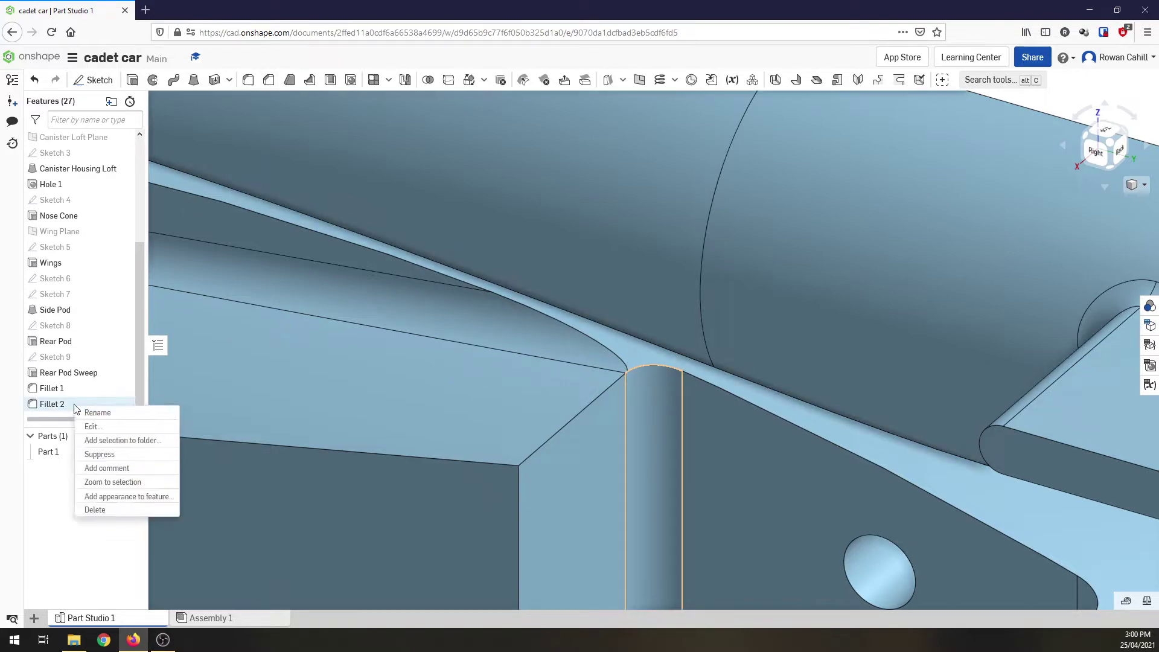
left_click(96, 510)
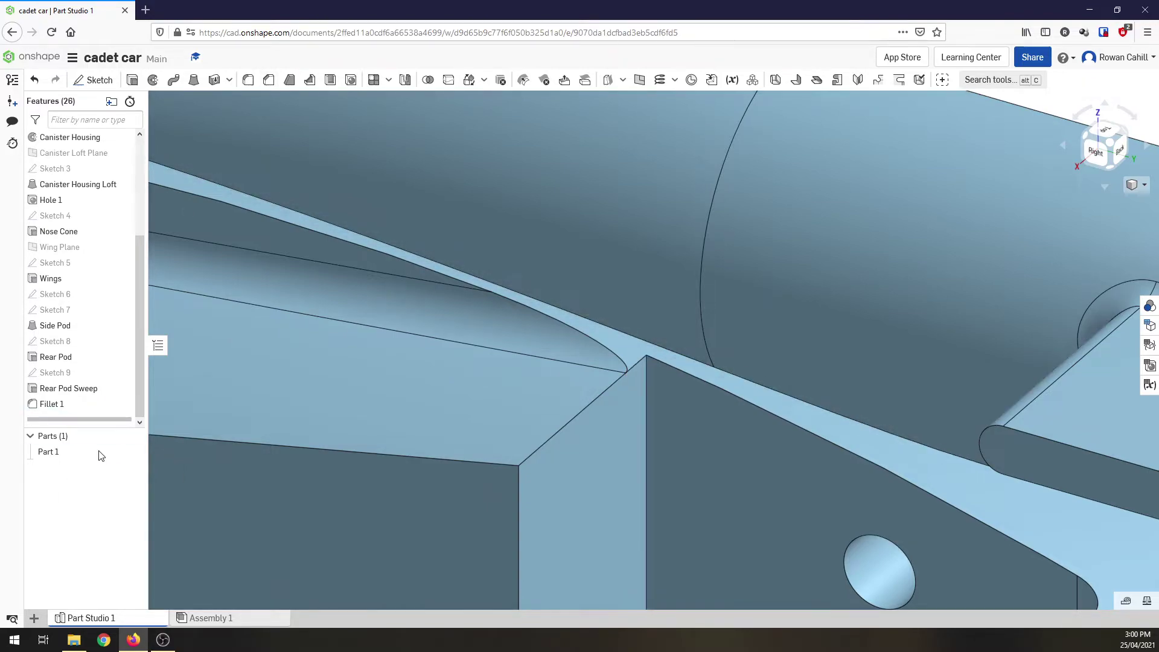
right_click(72, 407)
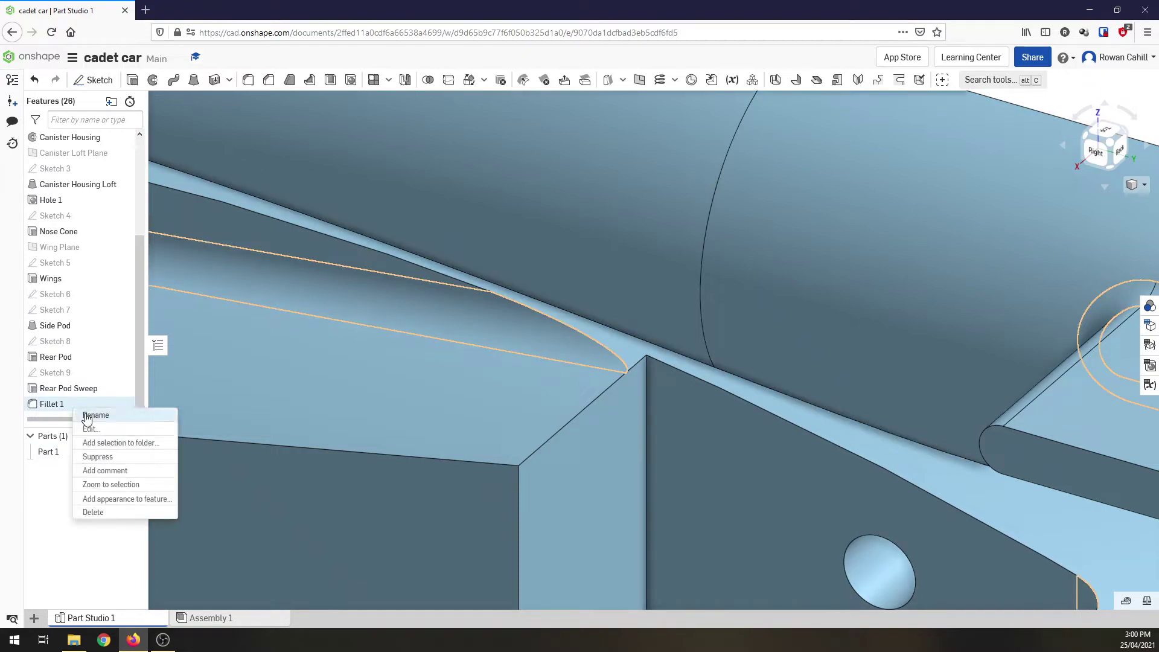
left_click(95, 512)
key("ctrl+z")
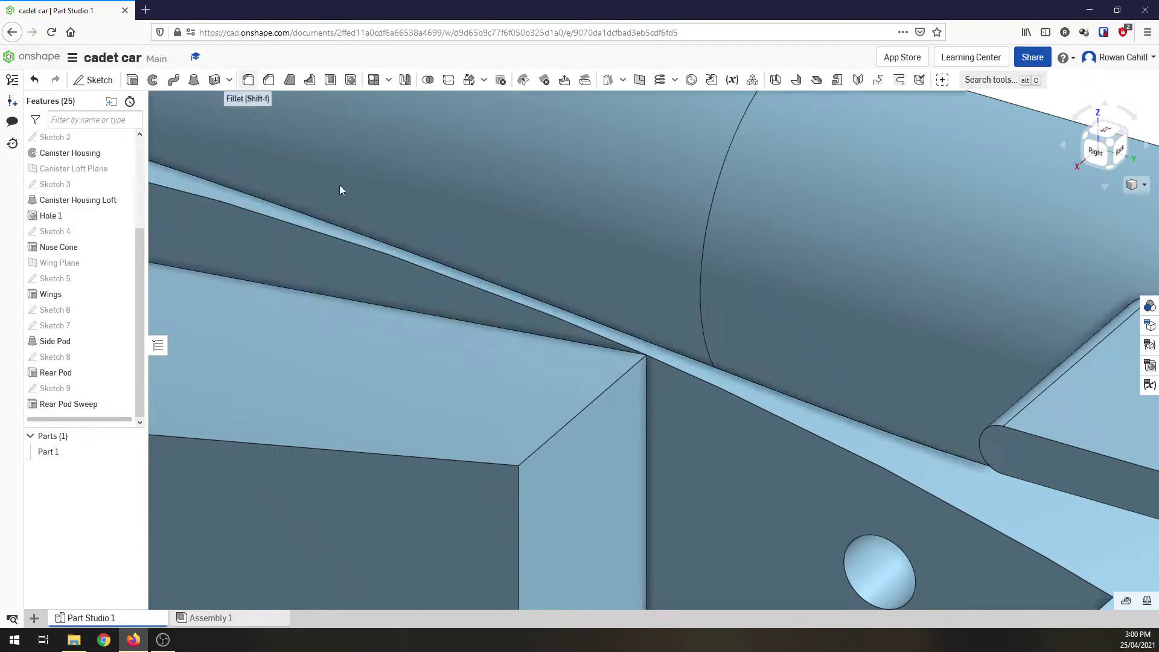
Edit Fillet 1 to 1 mm on the side pod's top, slanted and lower edges and outer face
double_click(309, 222)
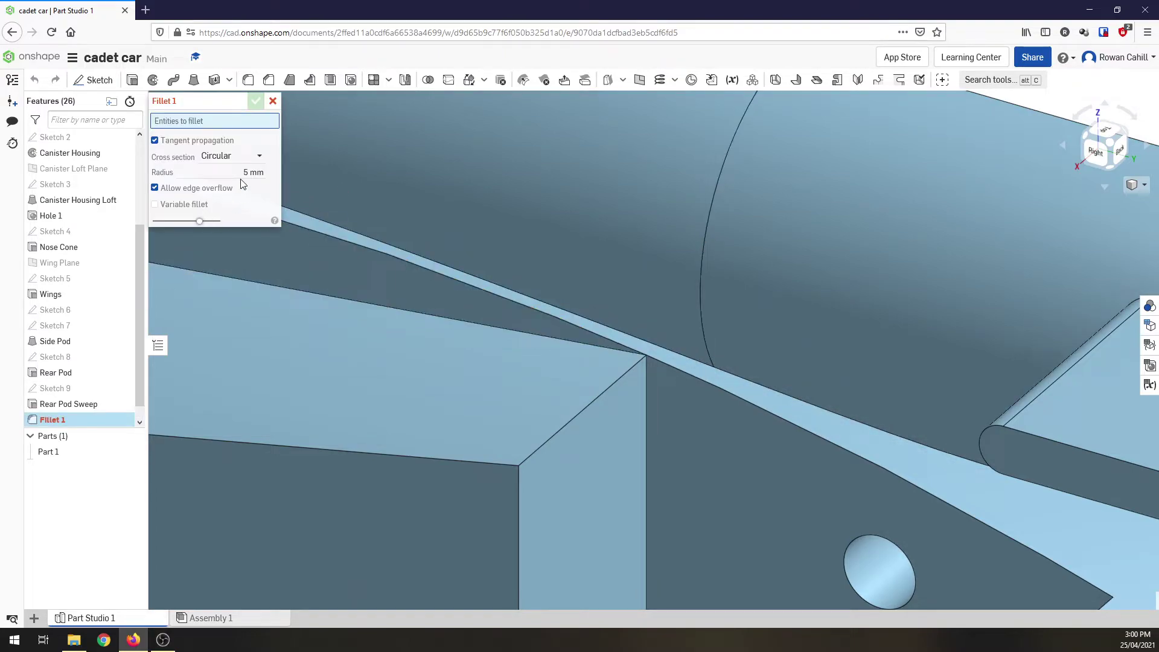
left_click(271, 175)
type("1")
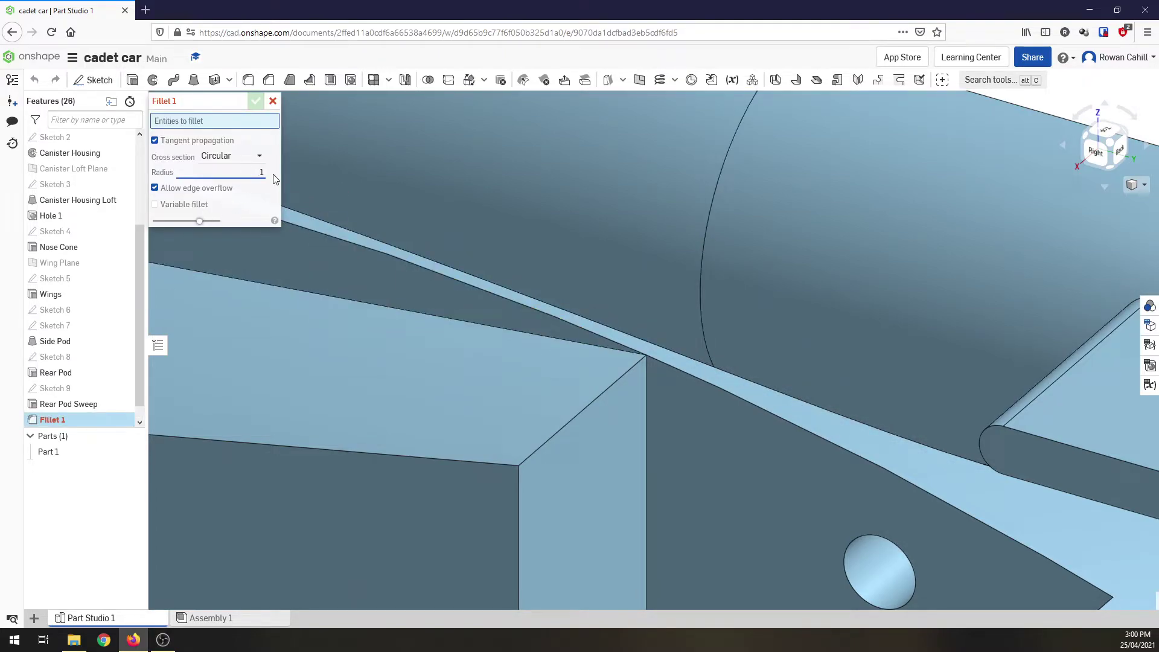
left_click(572, 419)
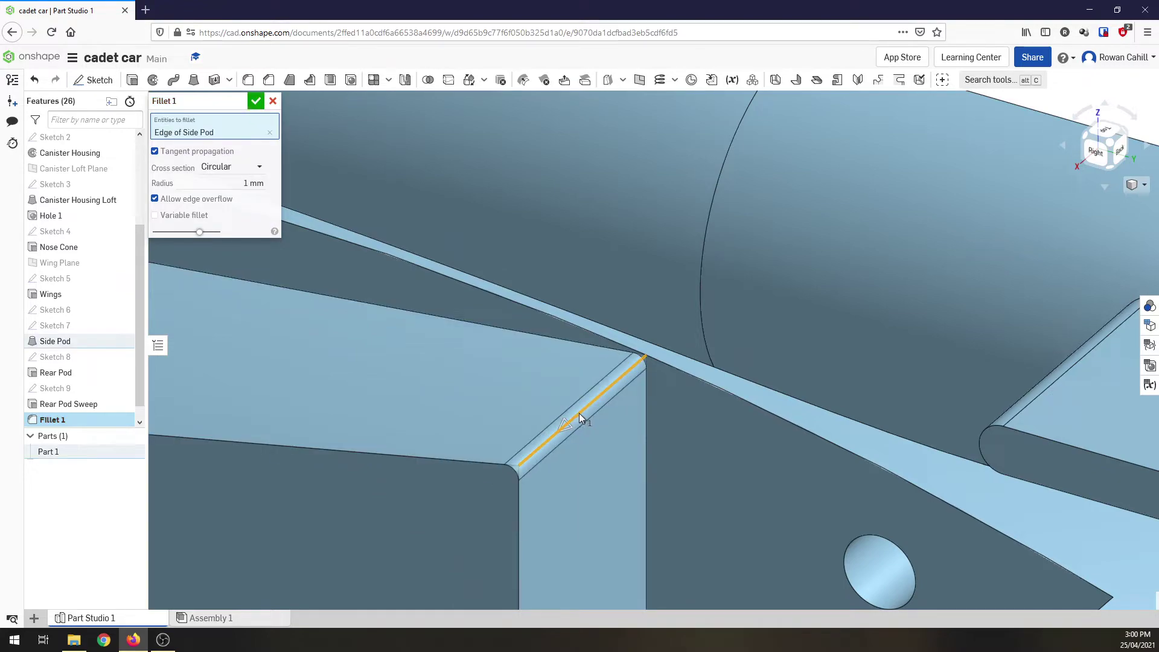
scroll(579, 411, "down", 6)
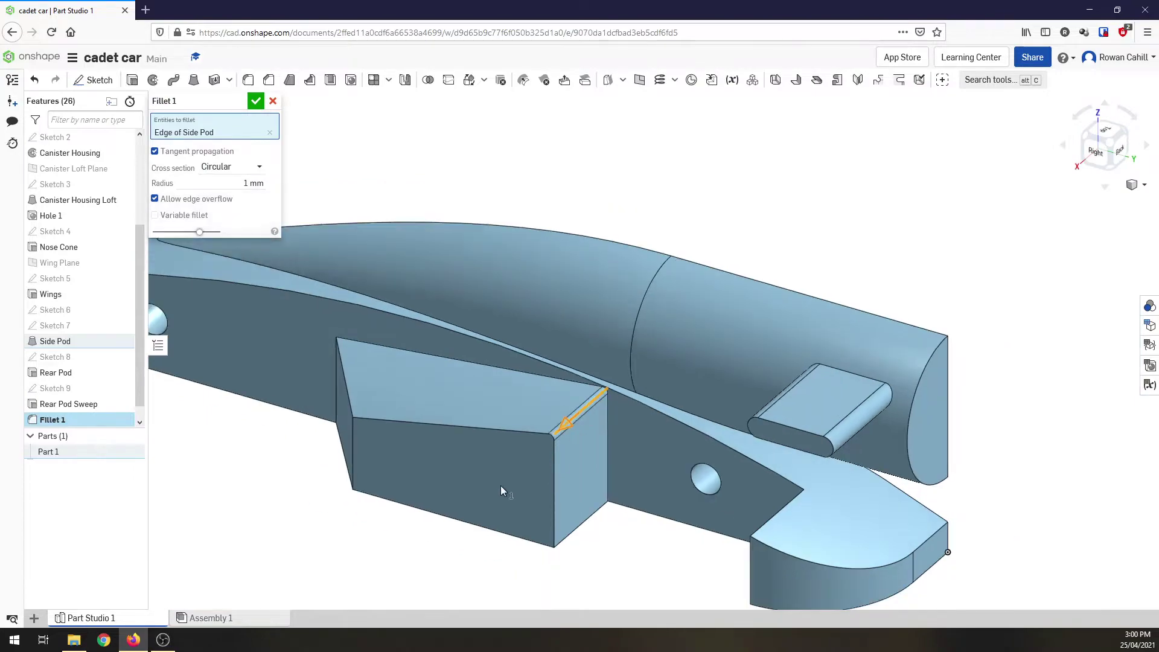
left_click(491, 486)
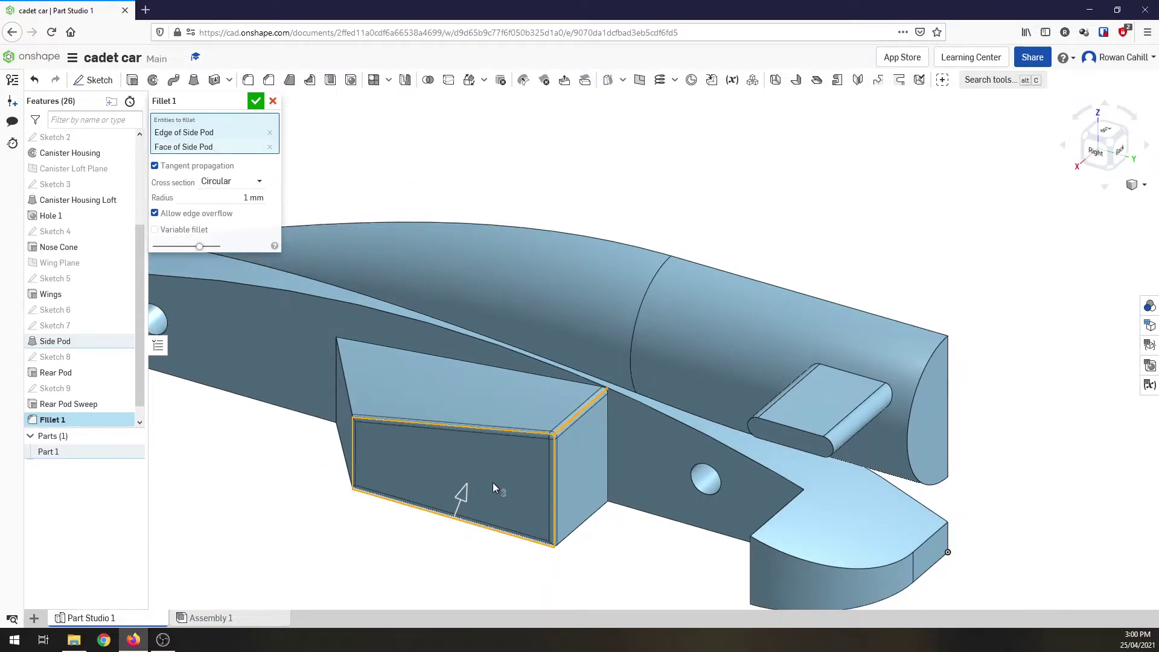
left_click(350, 408)
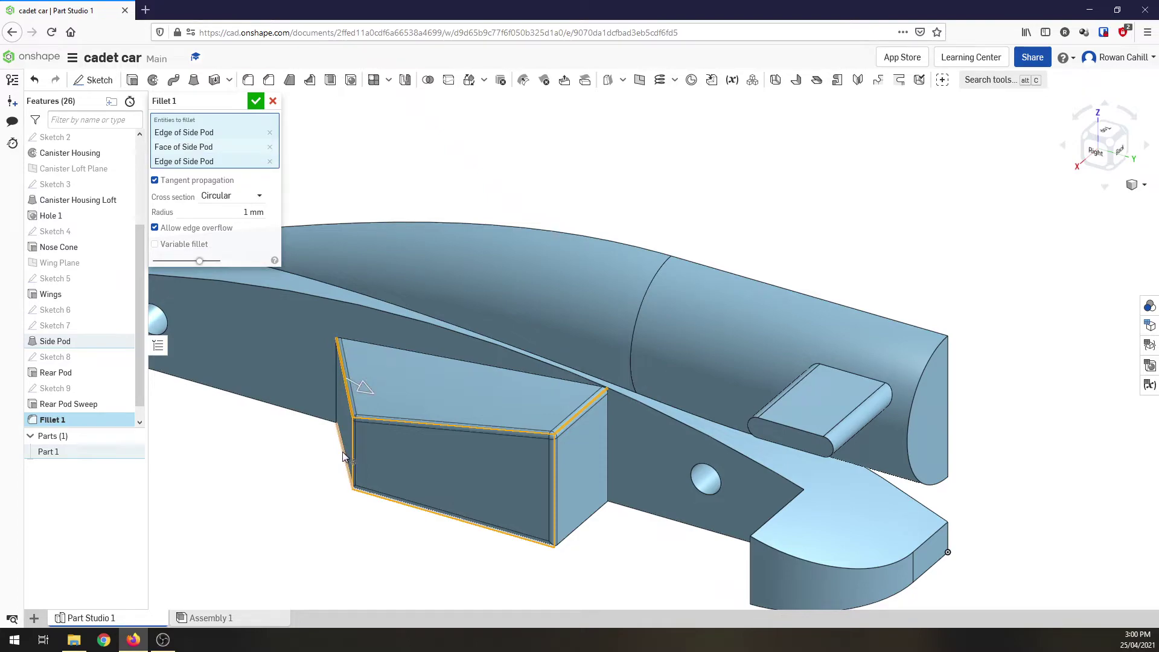
left_click(344, 457)
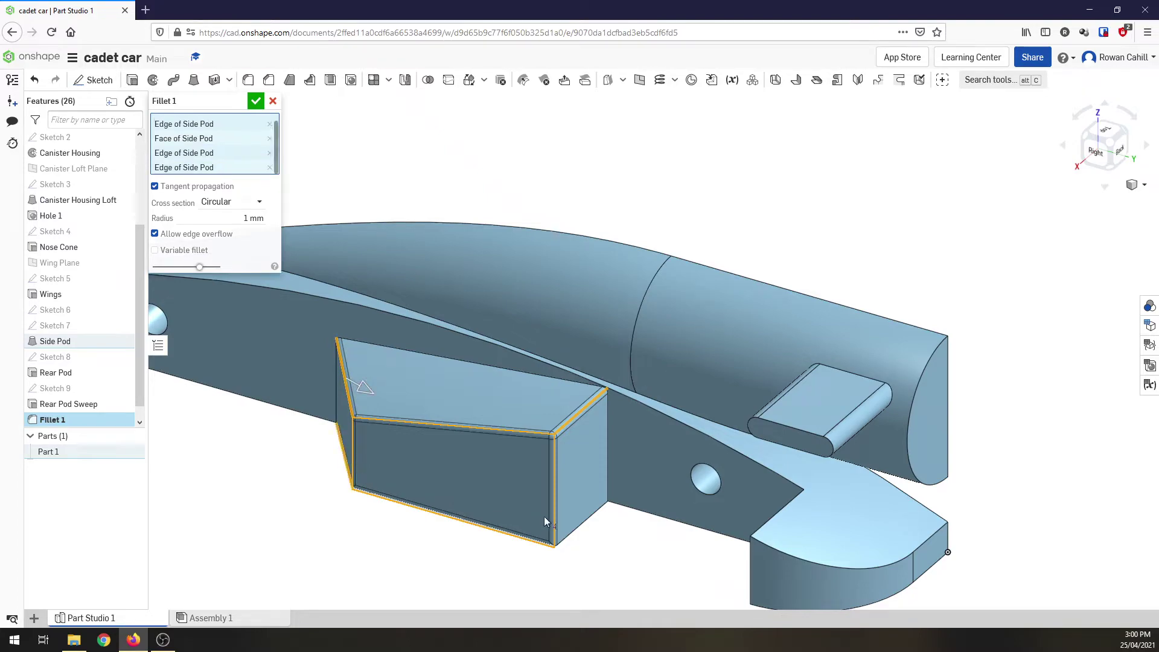
left_click(570, 534)
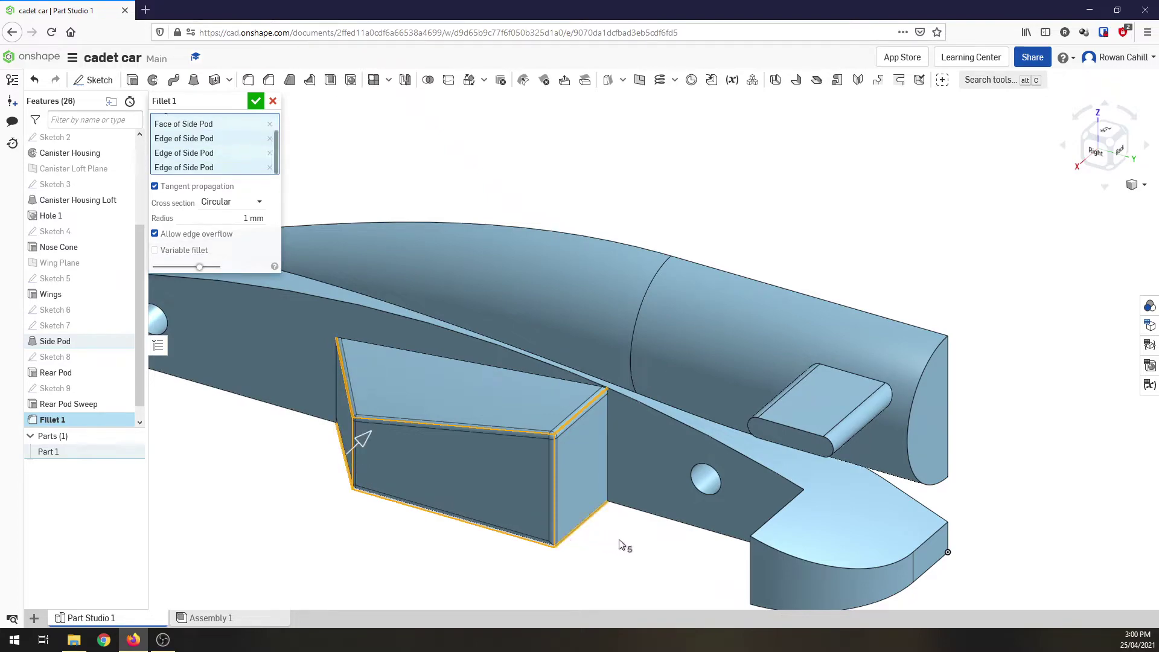
Add car body and rear pod edges plus the Rear Pod Sweep face to Fillet 1
left_click(674, 524)
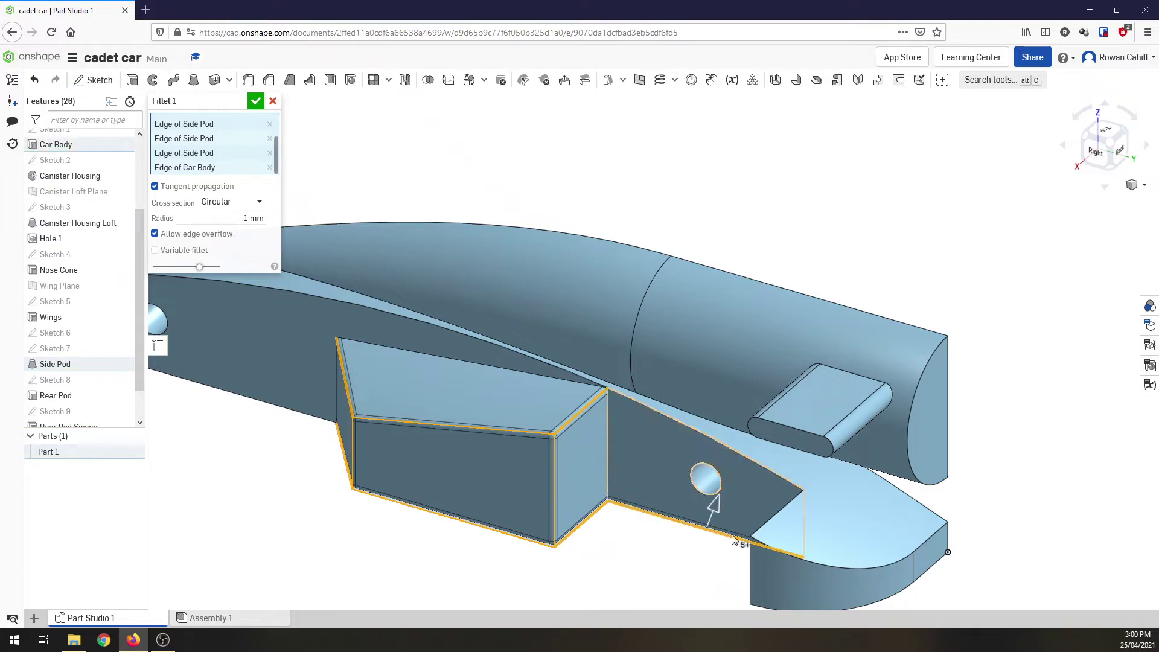
left_click(765, 530)
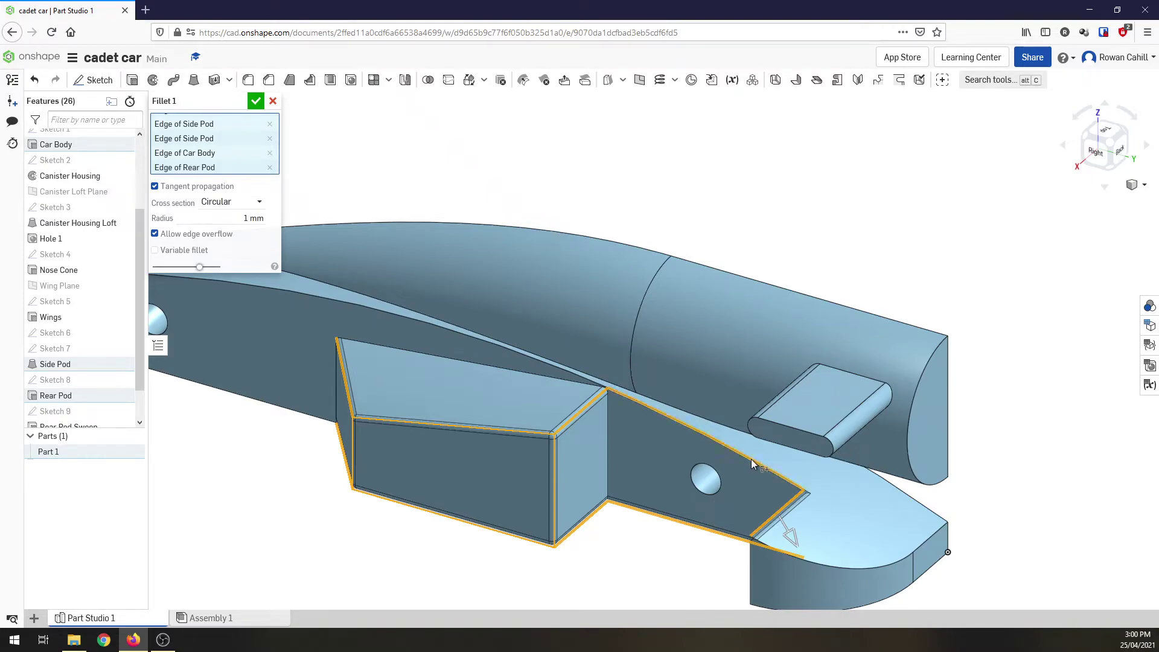
left_click(751, 459)
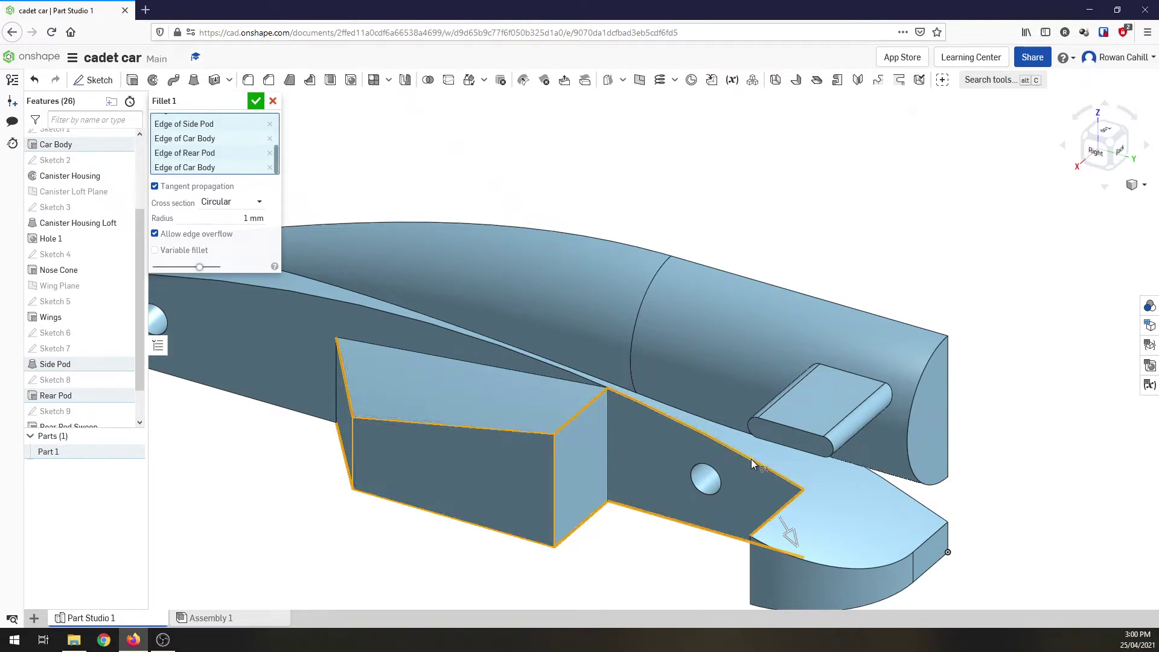
left_click(270, 167)
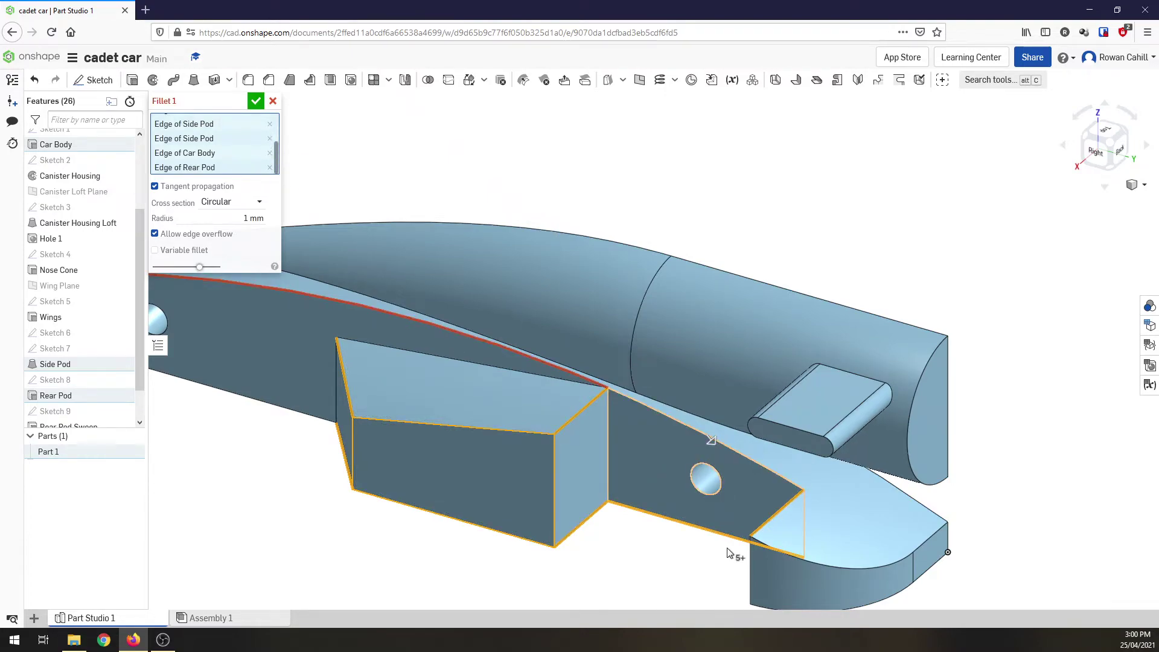
left_click(815, 579)
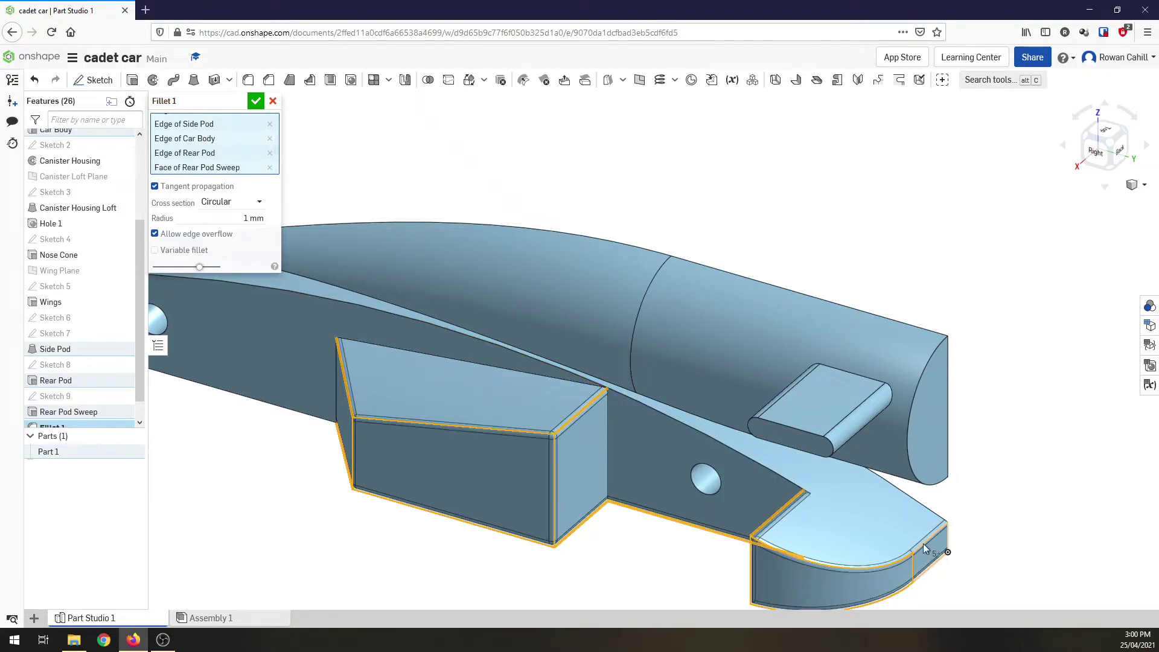
left_click(922, 541)
scroll(929, 551, "up", 10)
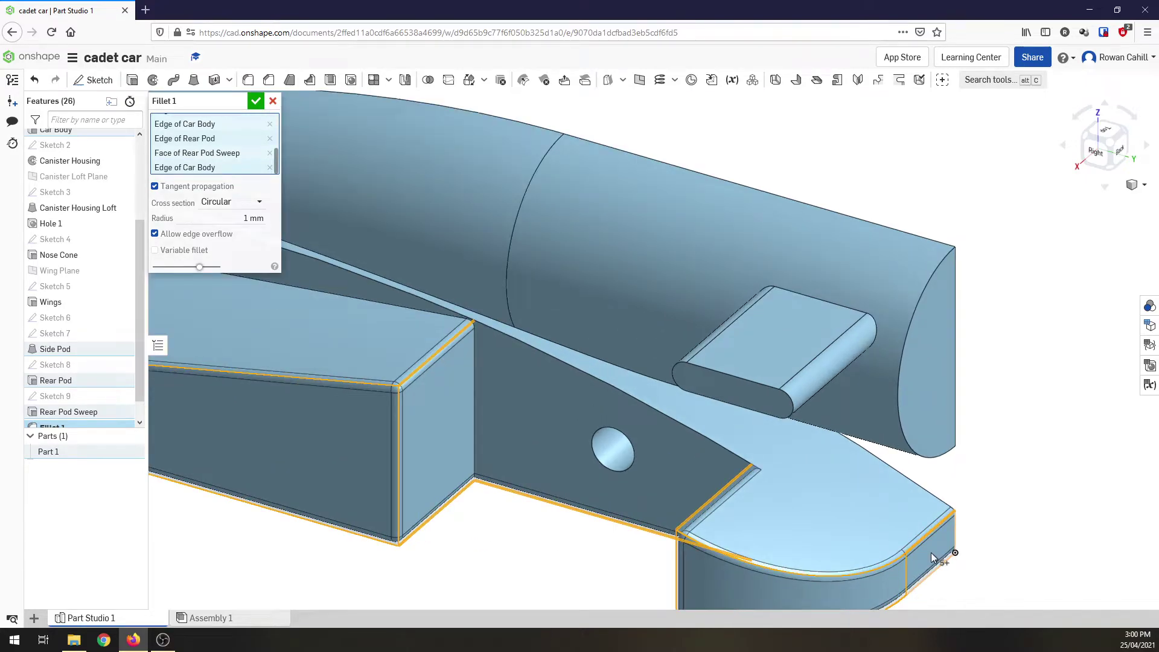
scroll(1055, 359, "down", 6)
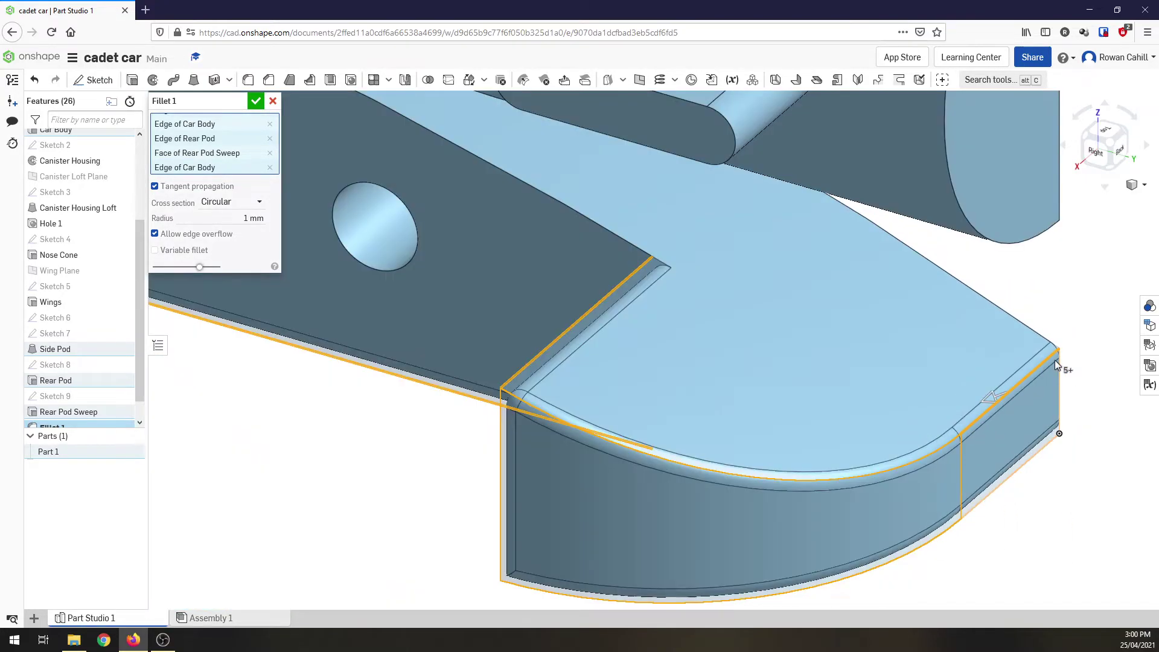
scroll(1056, 359, "down", 2)
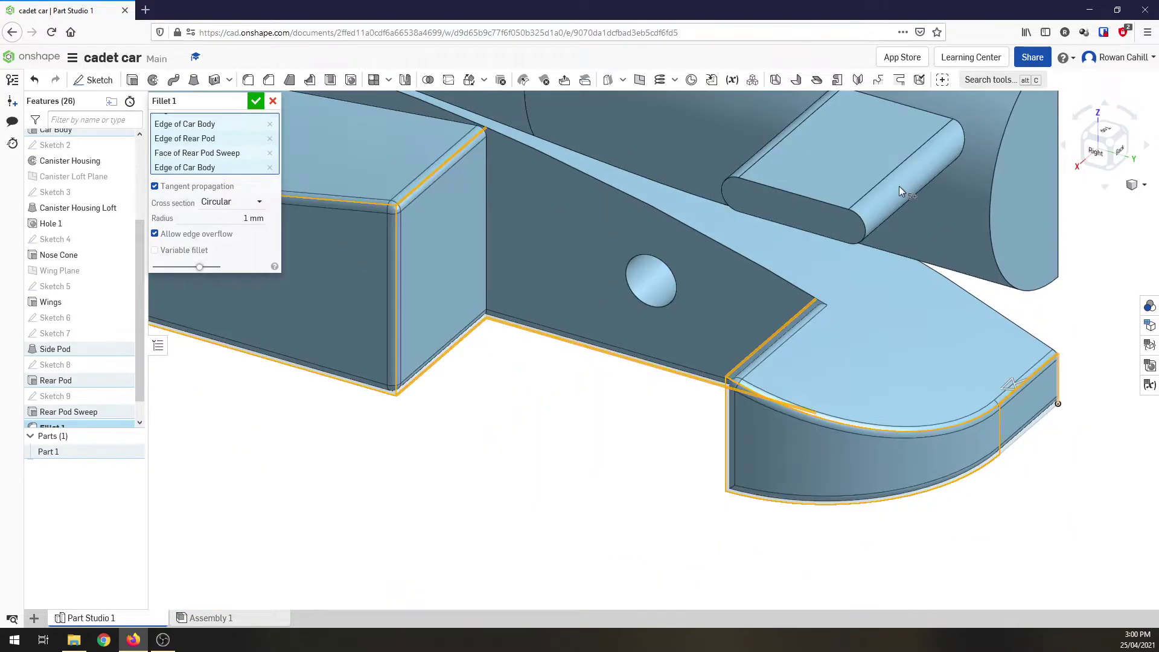
Apply the 1 mm Fillet 1 to the pod and body edges, leaving out the nose cone edges
left_click(1092, 127)
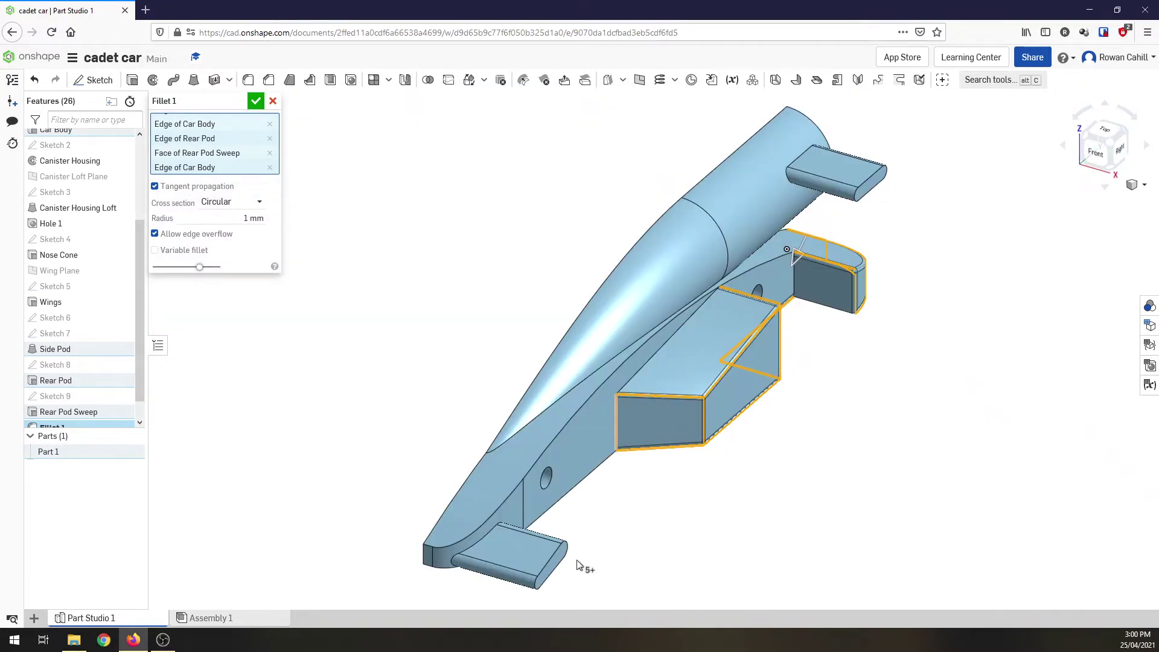
scroll(577, 565, "down", 2)
scroll(549, 587, "up", 3)
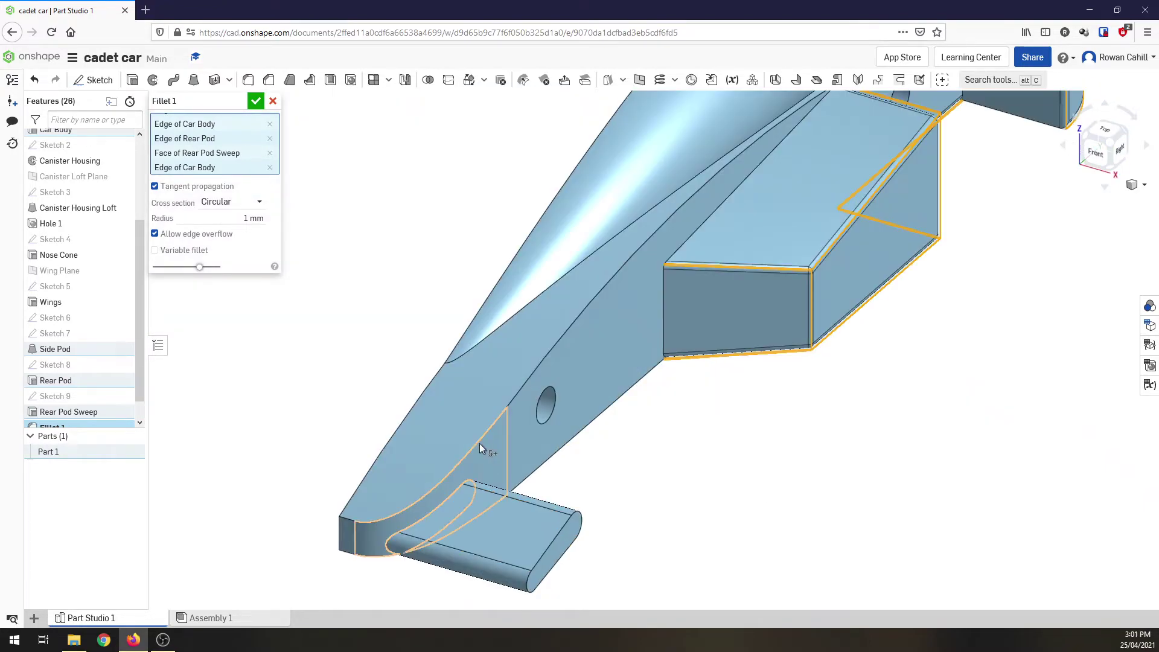
left_click(478, 445)
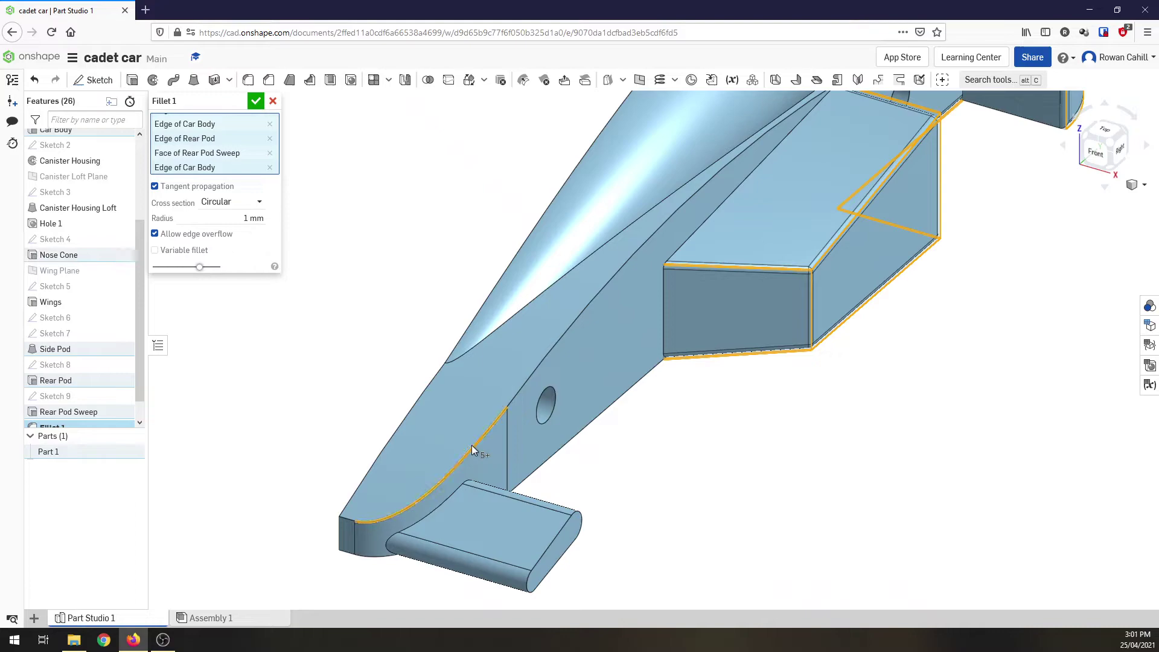
left_click(518, 397)
scroll(649, 554, "down", 3)
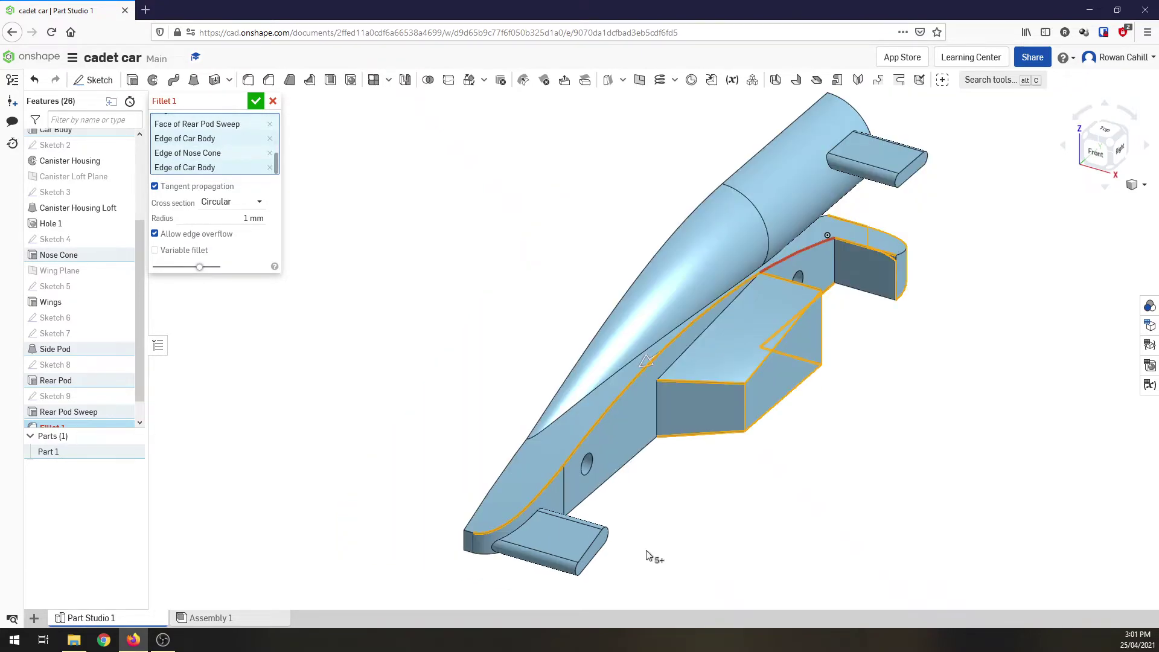
scroll(646, 554, "up", 3)
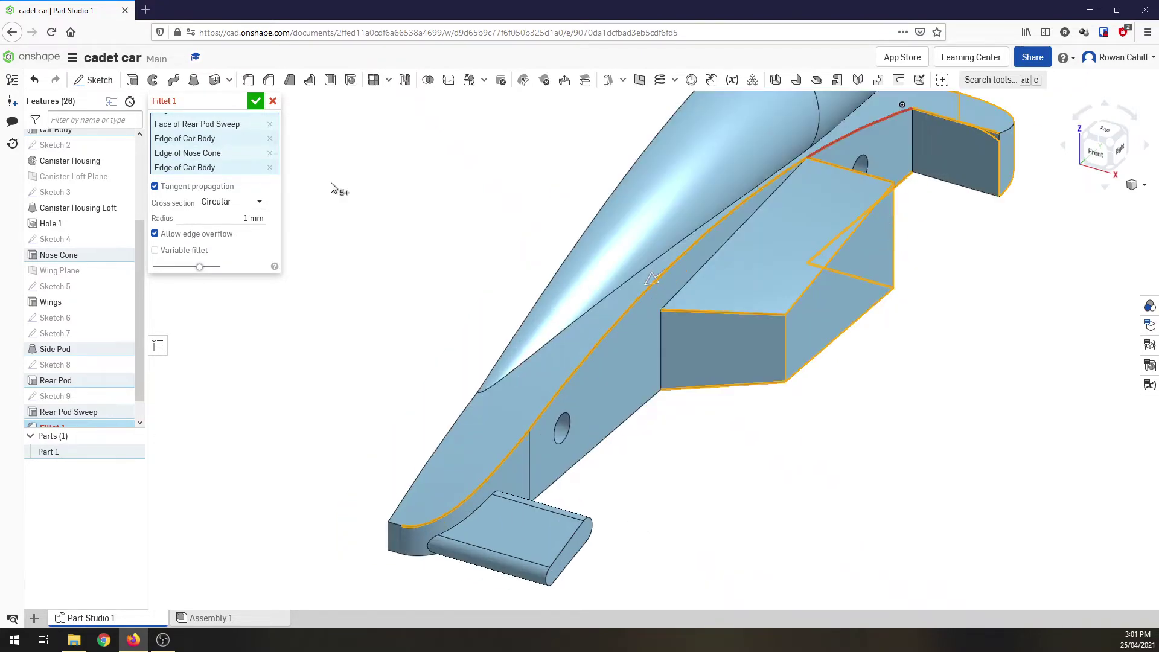
left_click(270, 165)
left_click(270, 167)
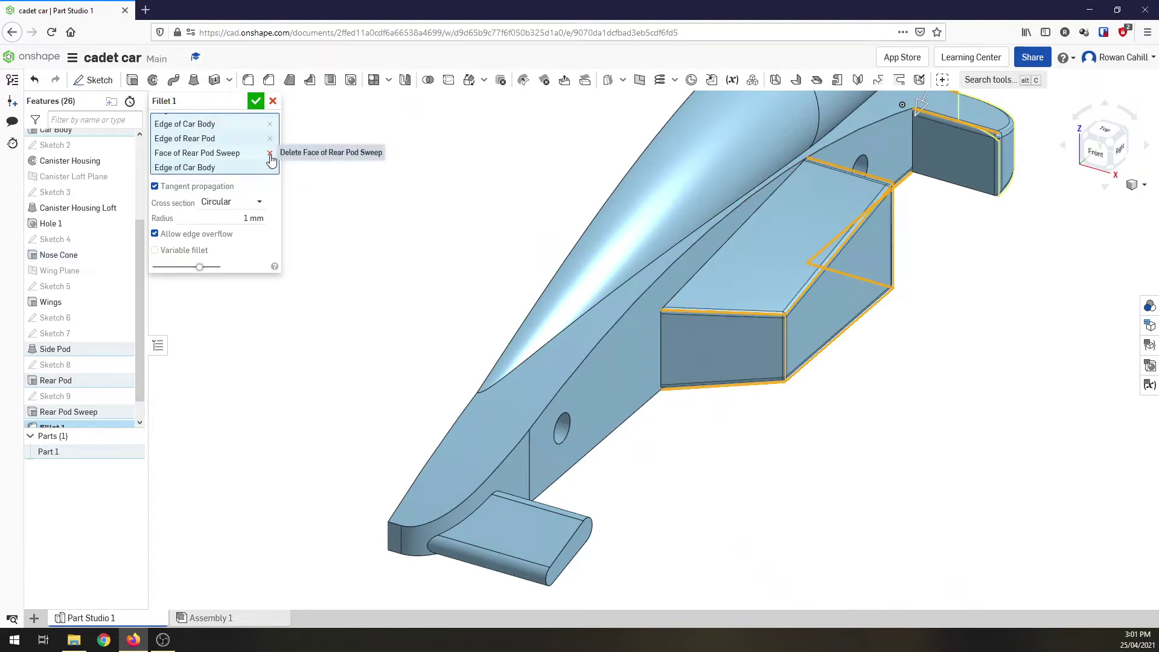
left_click(256, 102)
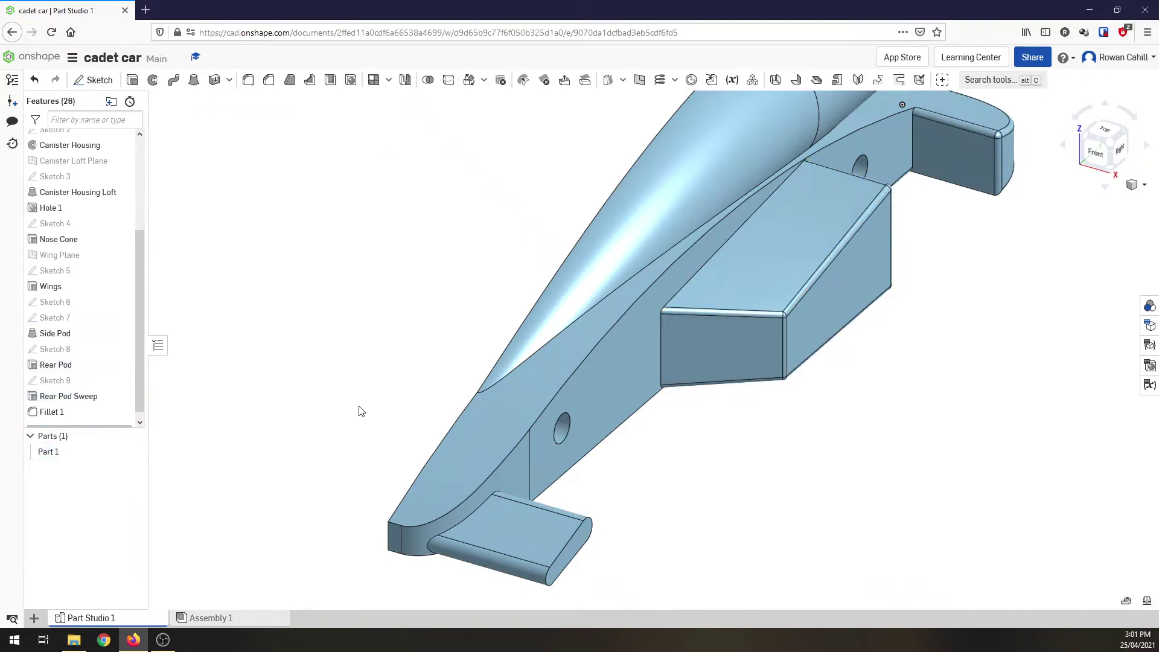
Start a 3 mm fillet on the side pod's front vertical edge
left_click(248, 81)
left_click(256, 173)
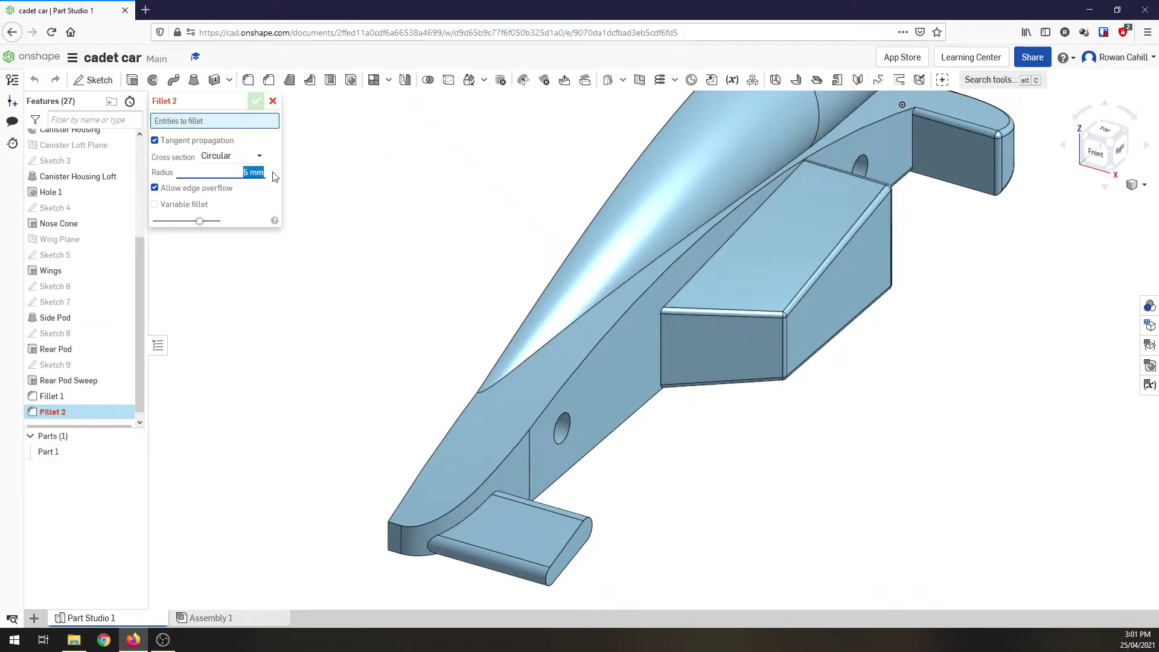
type("3")
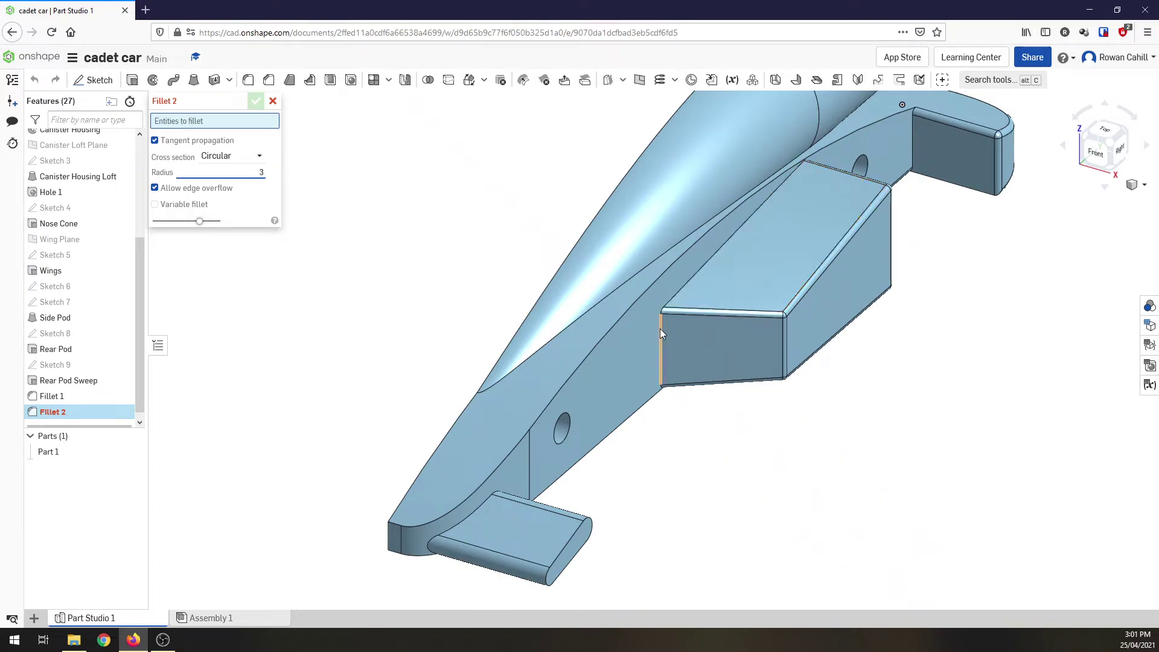
left_click(660, 332)
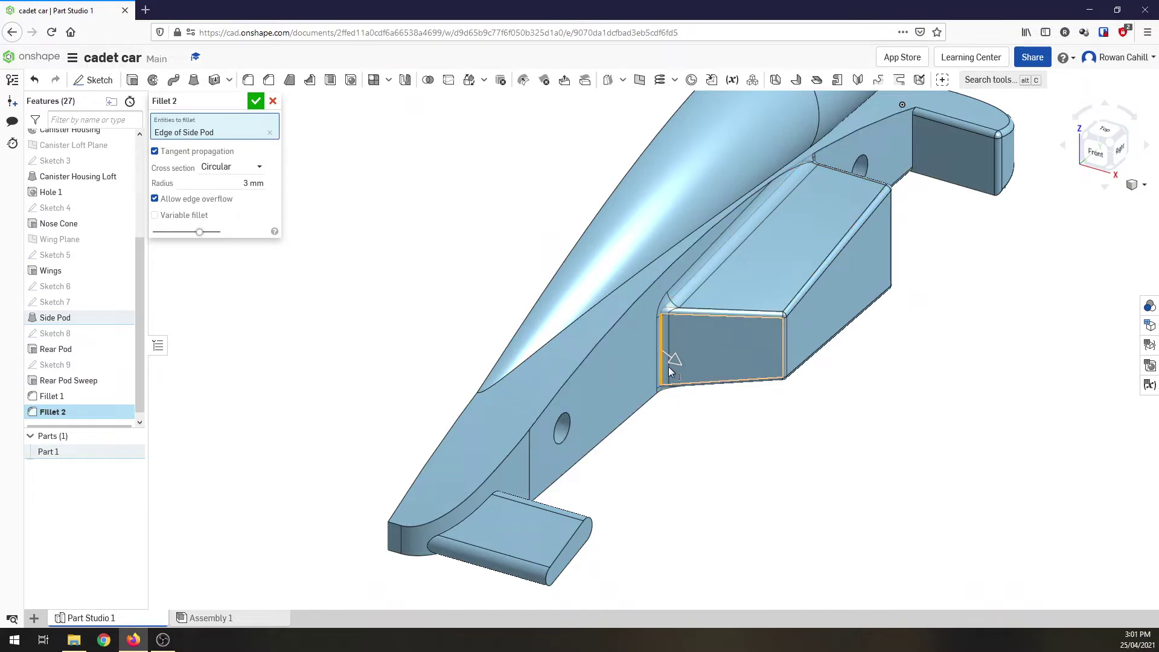
Add the rear pod and wing edges without the canister loft edge, and confirm Fillet 2
left_click(1125, 133)
scroll(806, 410, "up", 5)
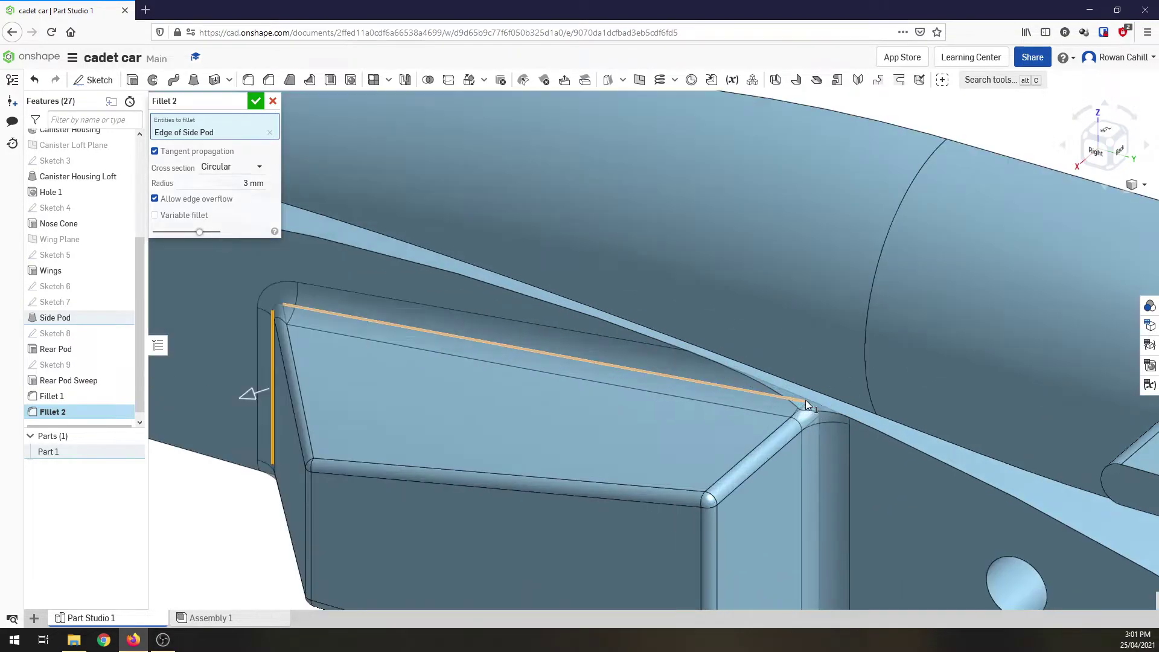
left_click(812, 392)
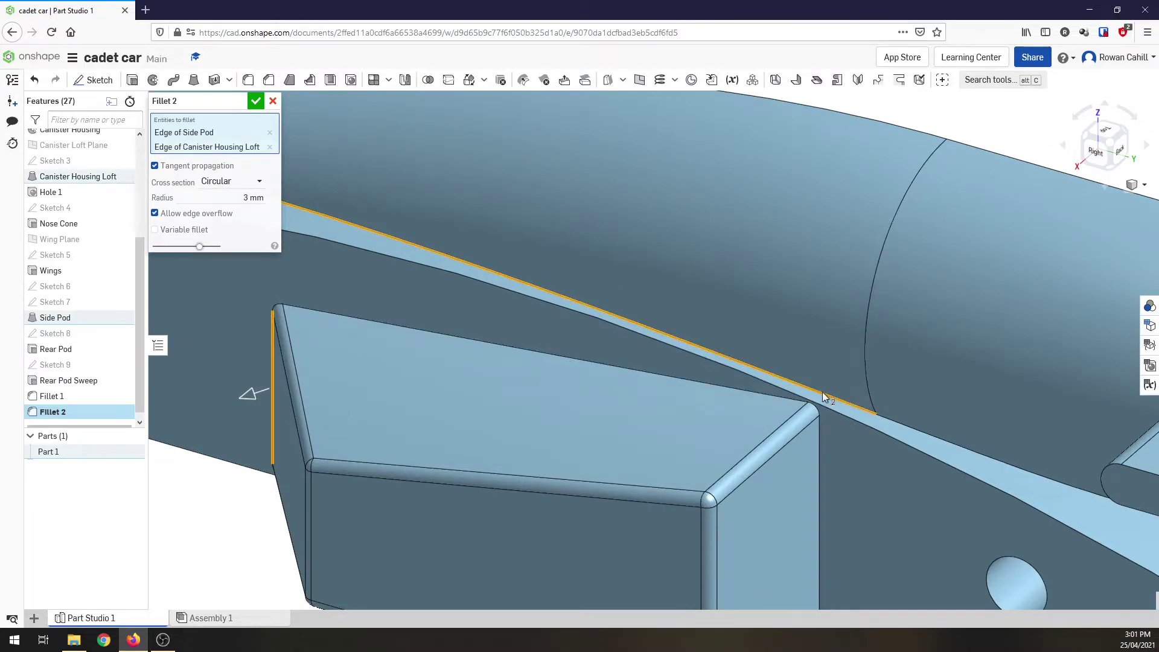
left_click(270, 147)
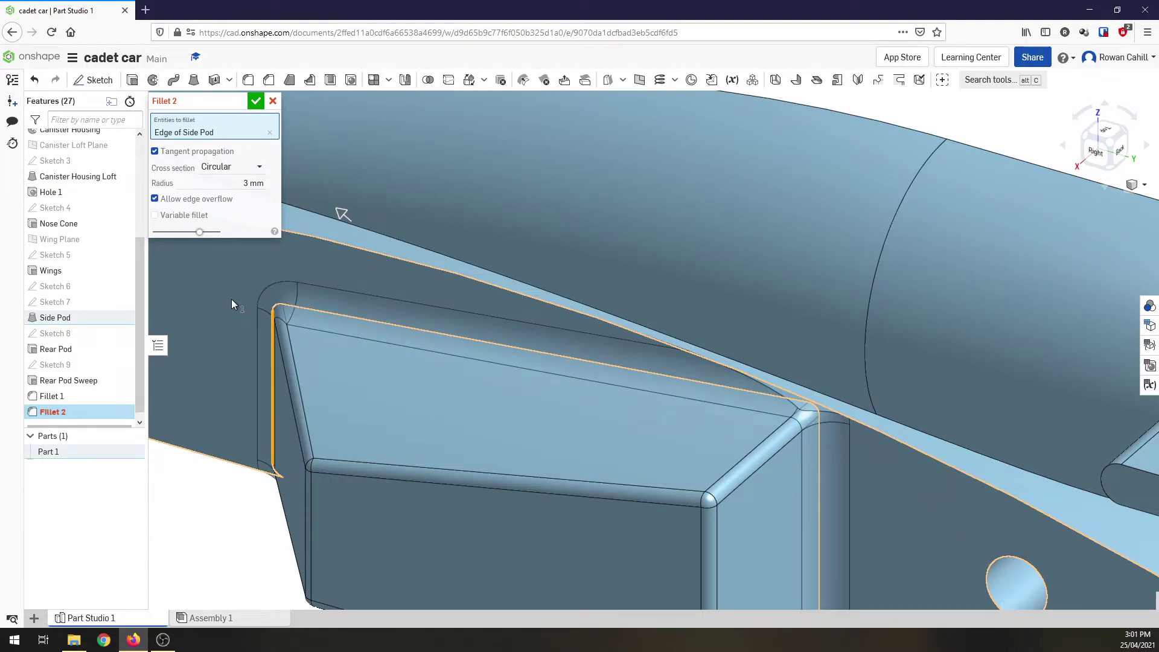
scroll(230, 299, "down", 3)
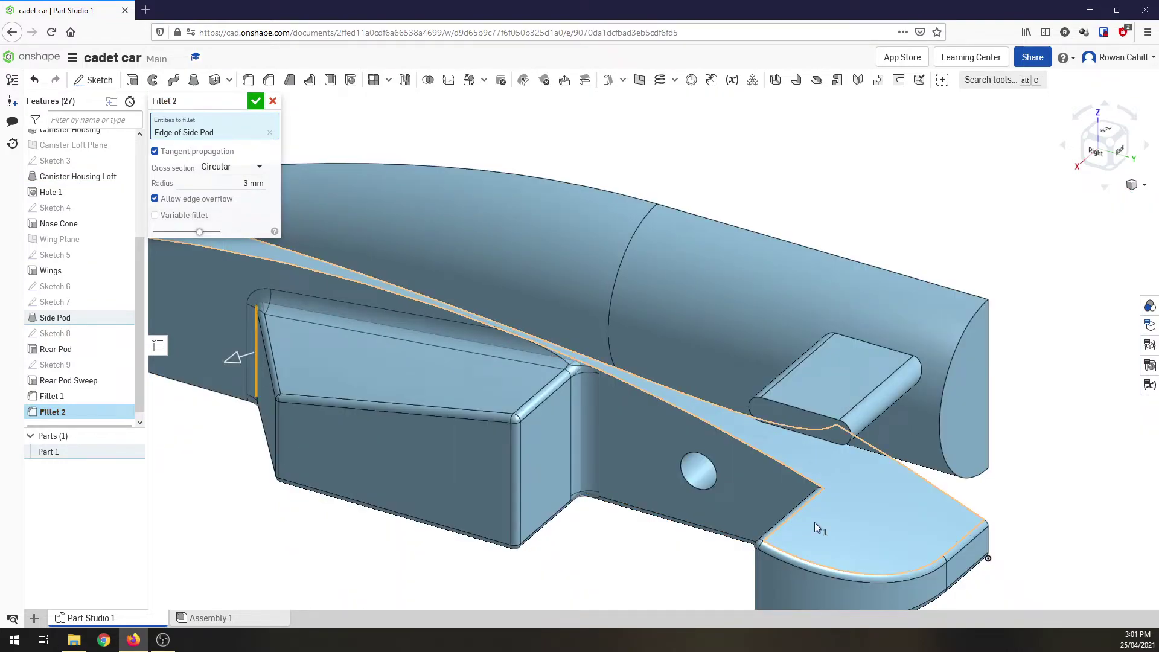
left_click(1095, 129)
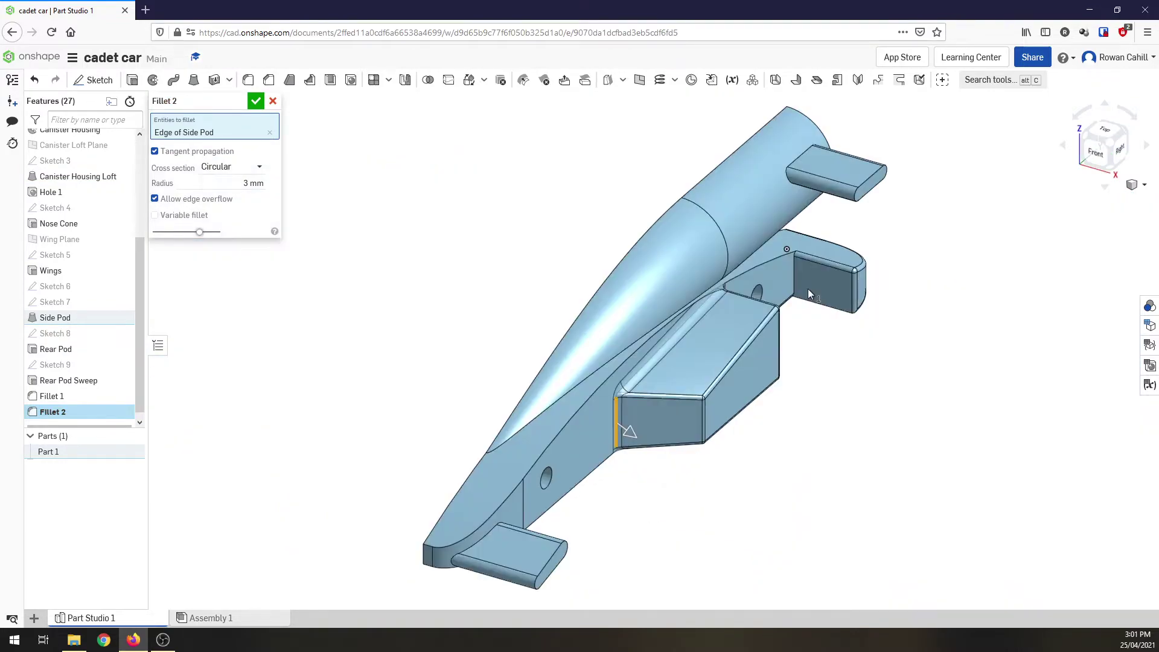
left_click(793, 273)
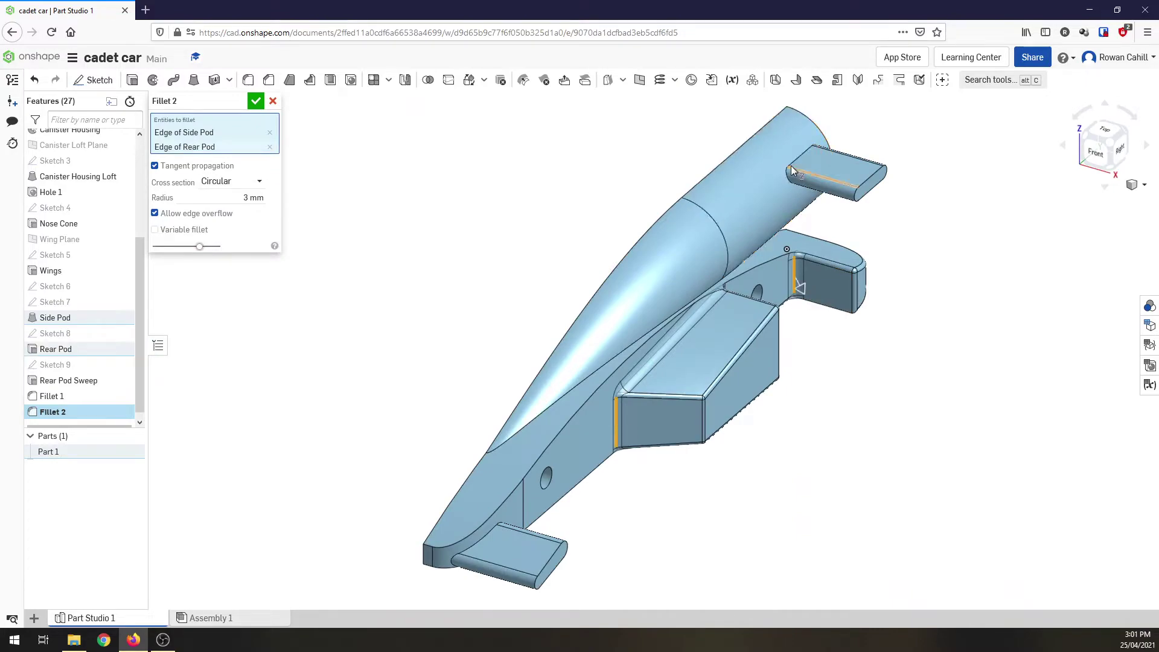
scroll(790, 166, "down", 2)
scroll(791, 165, "up", 3)
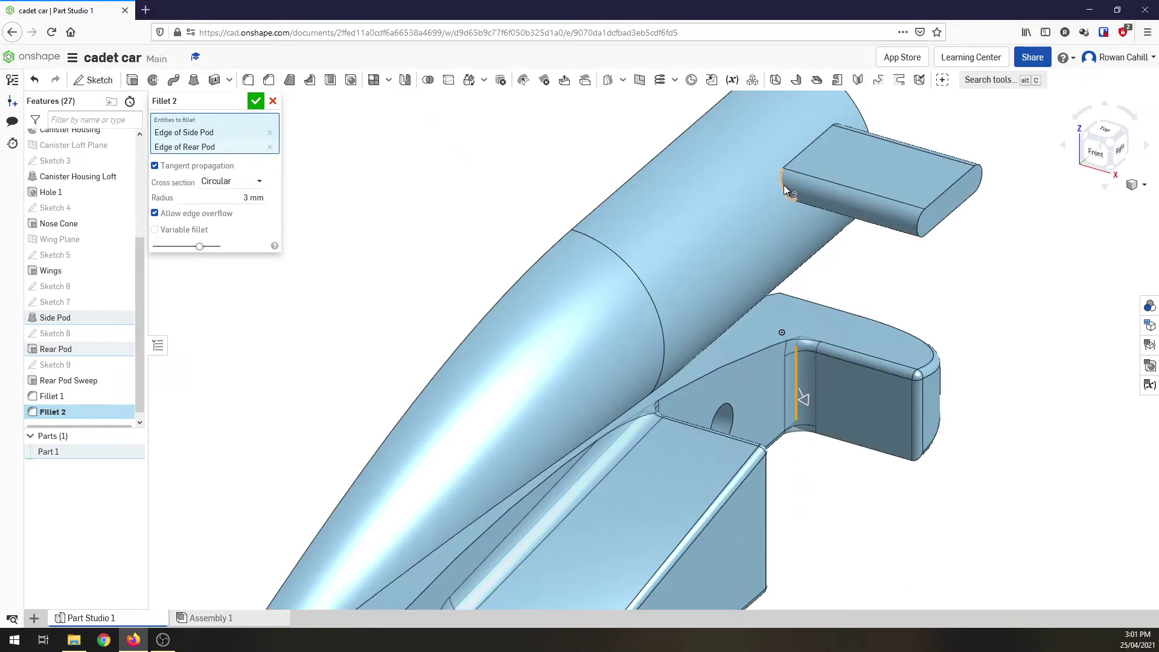
left_click(784, 185)
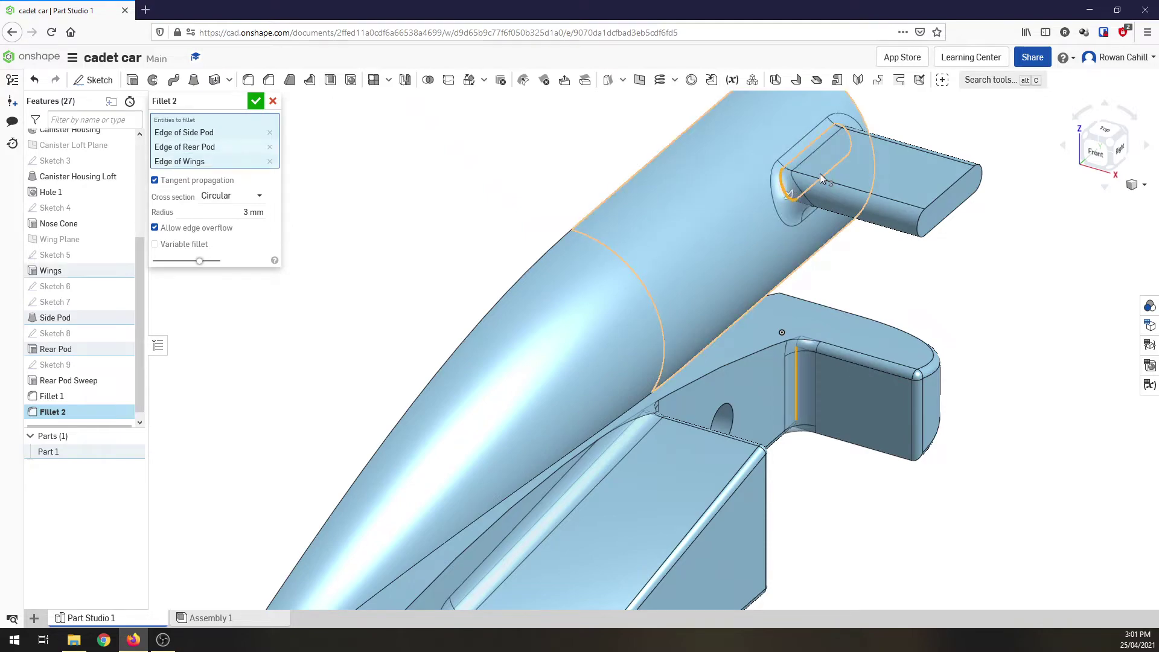
scroll(755, 217, "down", 3)
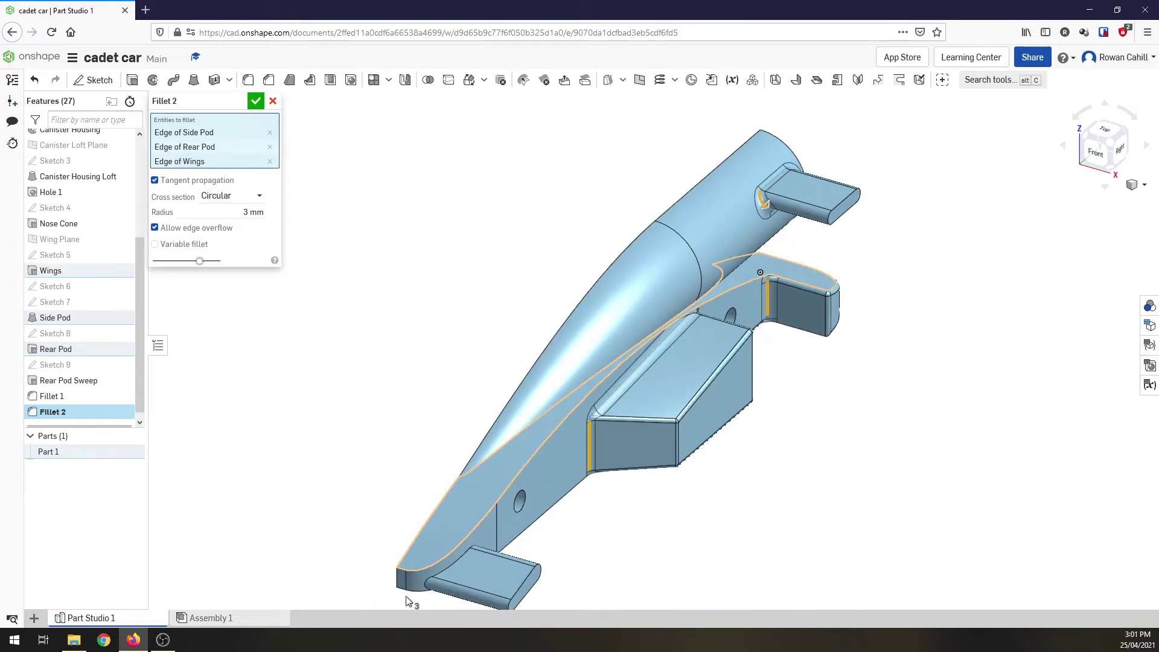
left_click(256, 101)
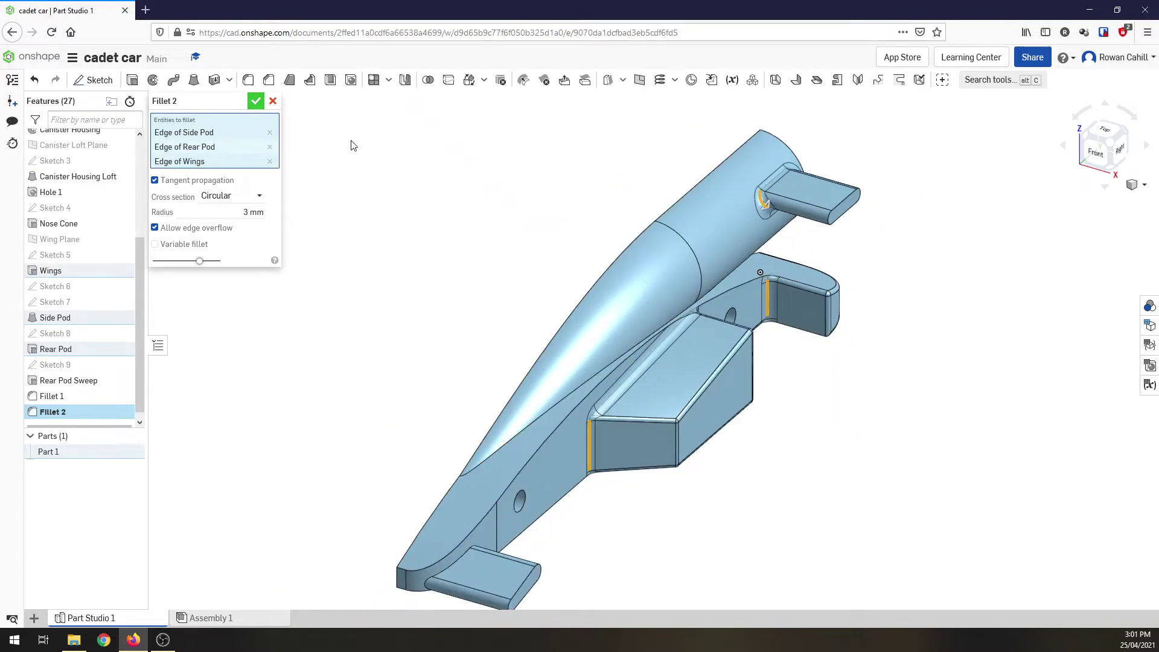
Round the Canister Housing Loft edge with a new 3 mm fillet
key("shift+f")
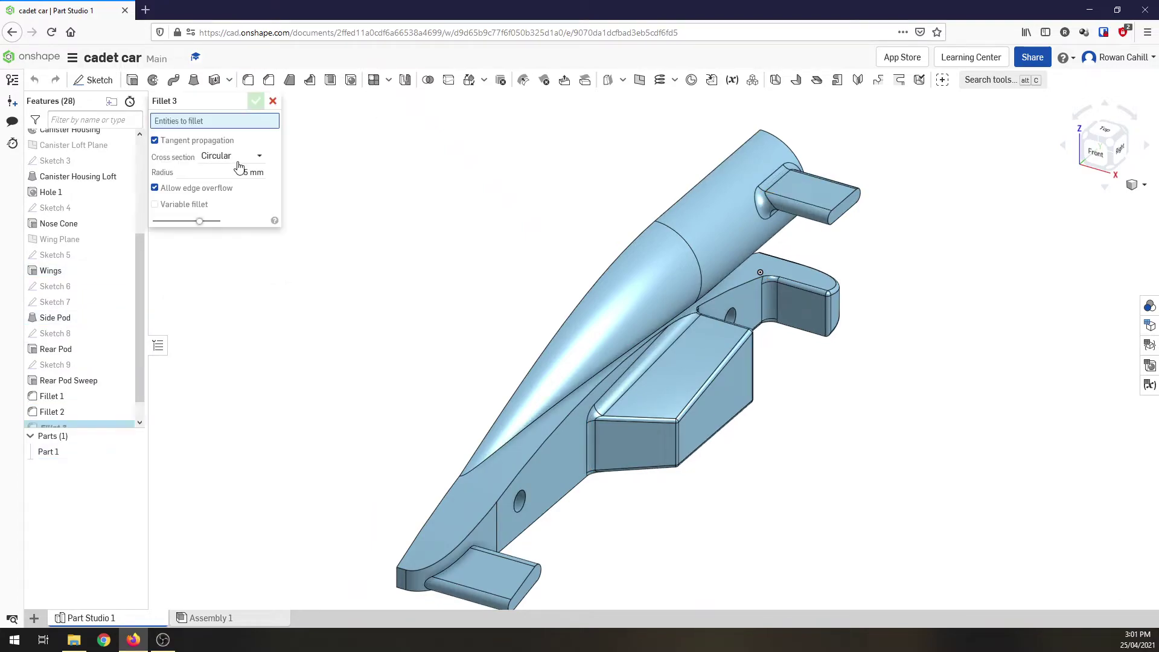
left_click(265, 172)
type("3")
left_click(574, 390)
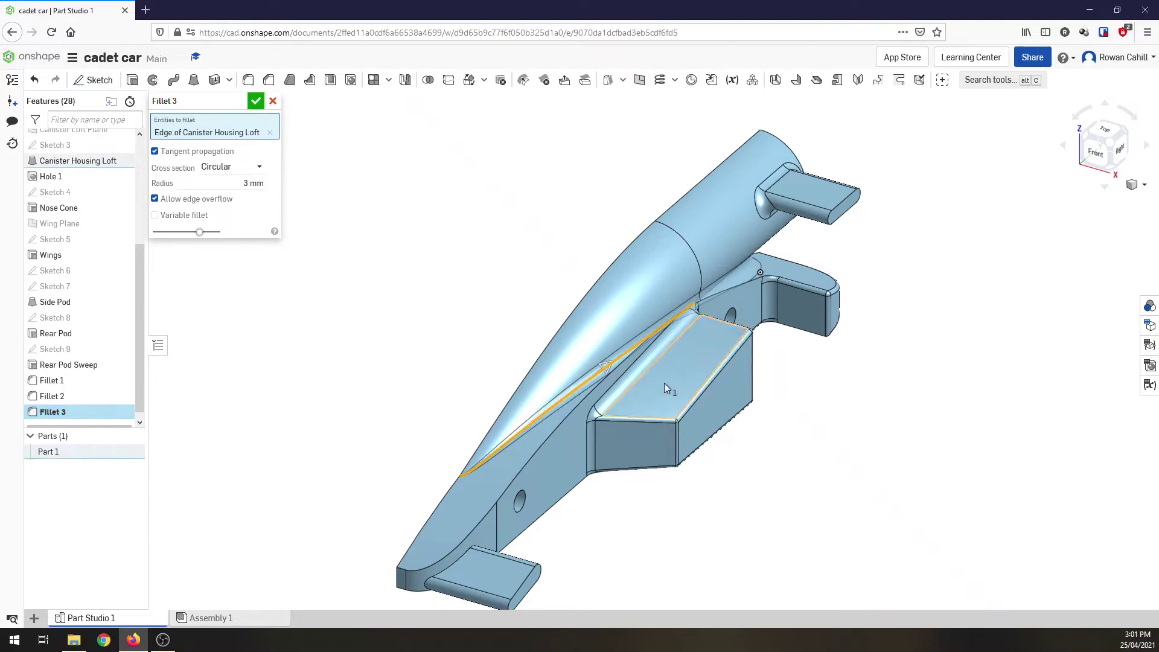
left_click(251, 104)
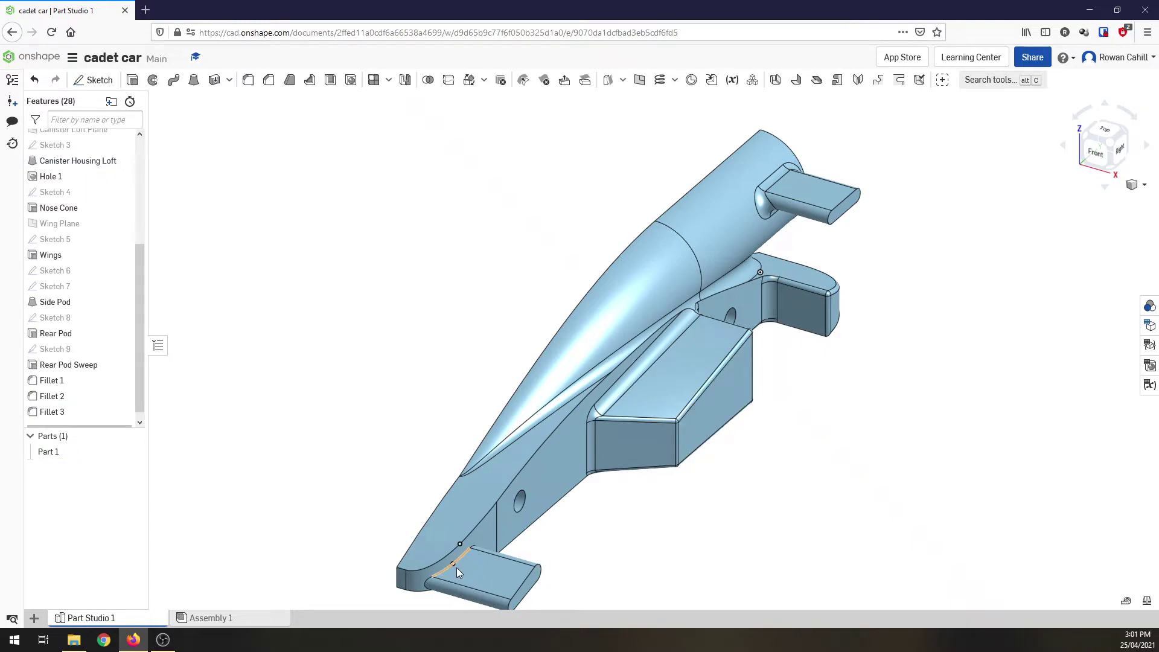
key("f")
scroll(464, 502, "up", 5)
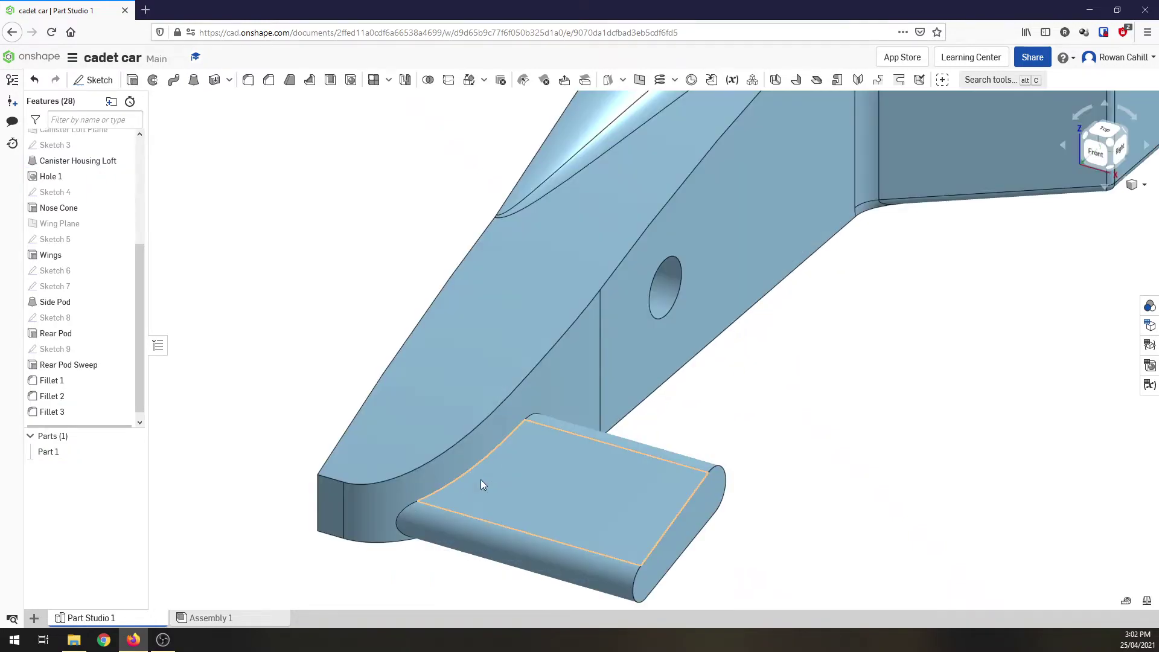
left_click(247, 81)
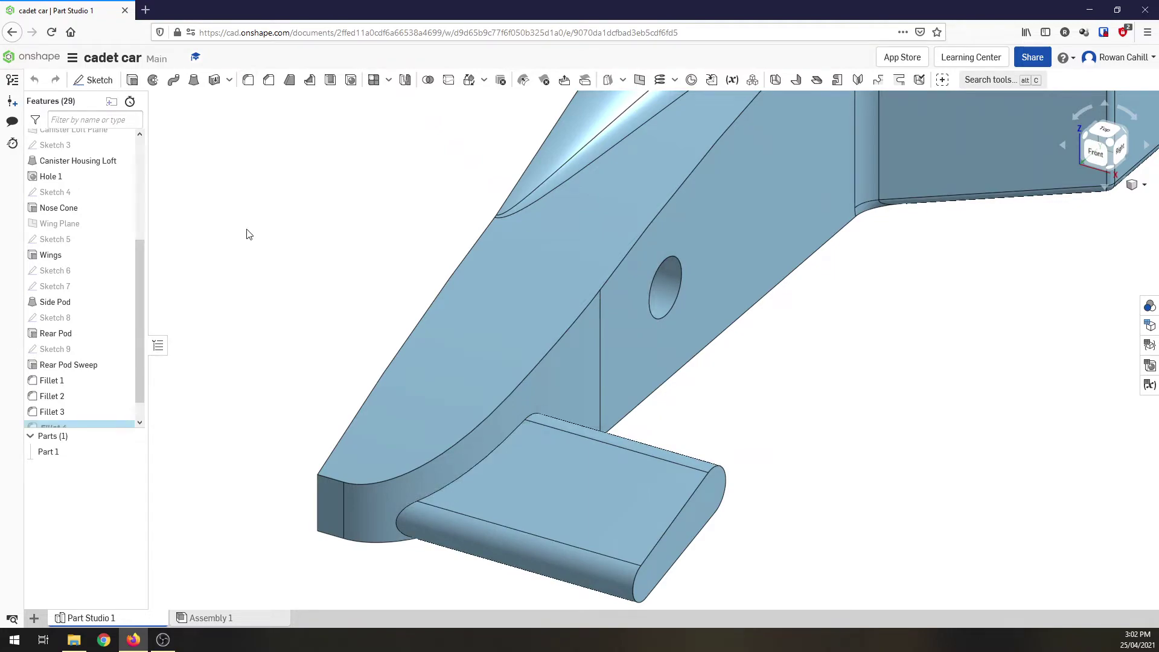
left_click(250, 172)
type("2")
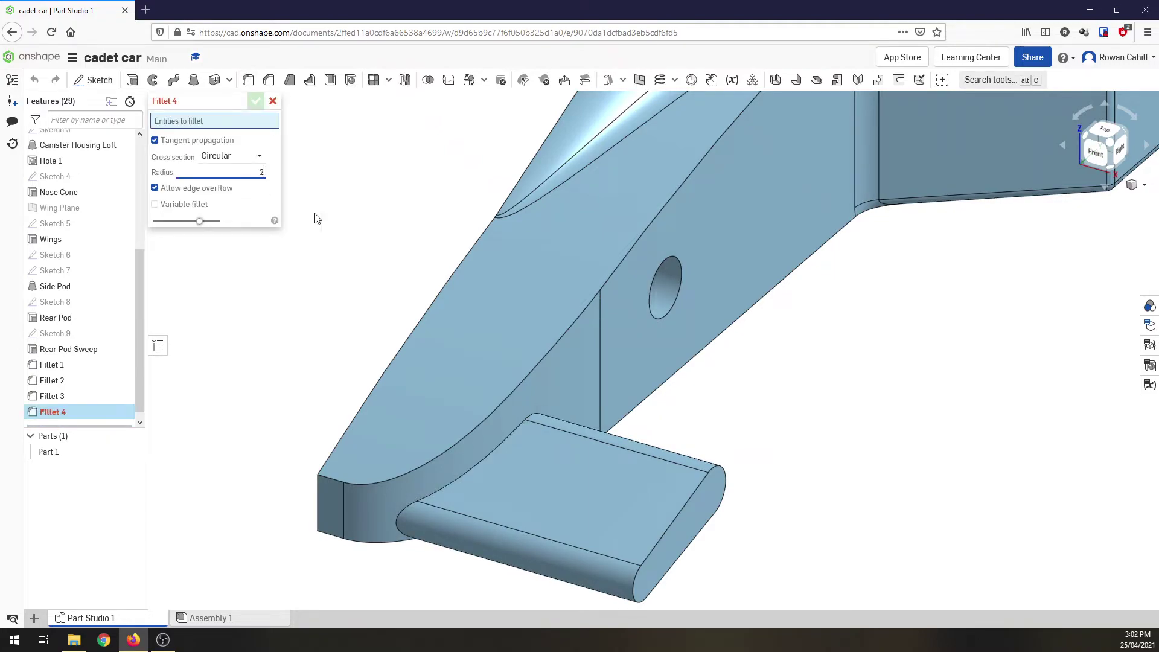
left_click(465, 475)
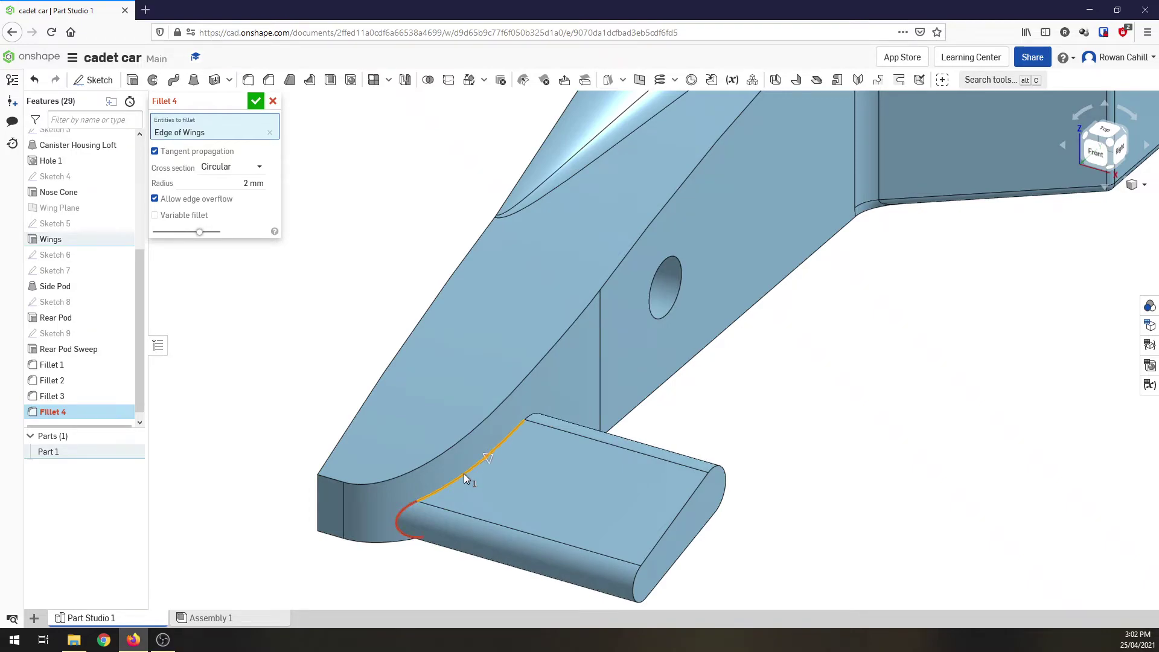
left_click(265, 183)
type("1")
key("Return")
type("4")
key("Return")
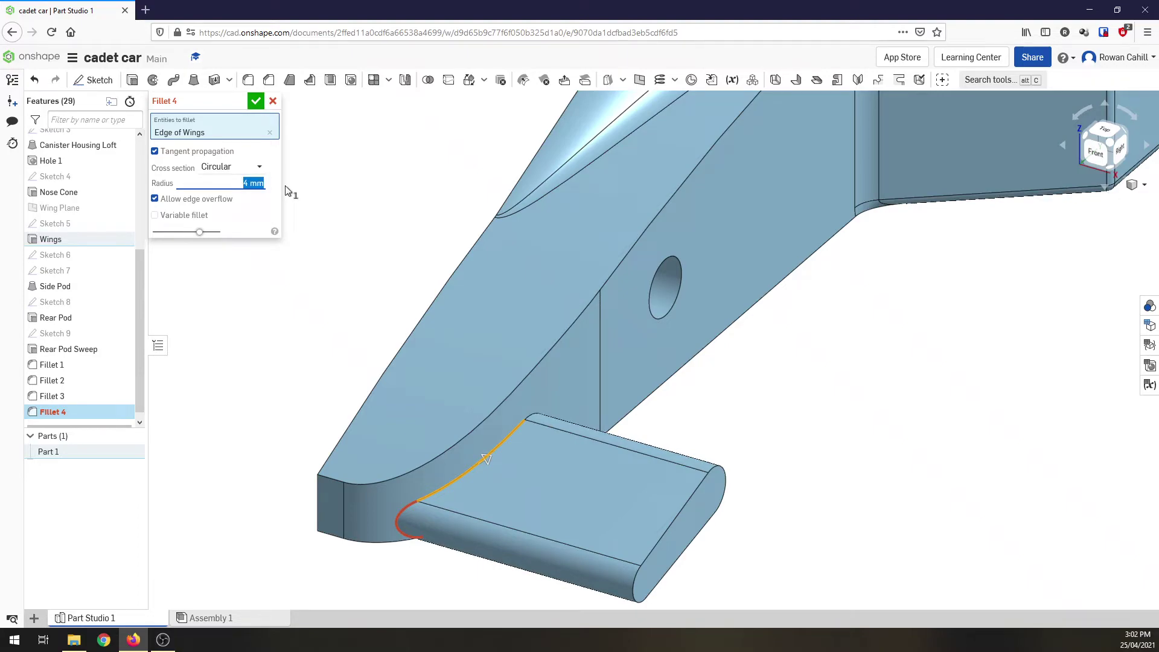
left_click(273, 102)
Start a 2 mm fillet on the upper wing tab's end face
scroll(232, 324, "up", 3)
scroll(232, 324, "down", 5)
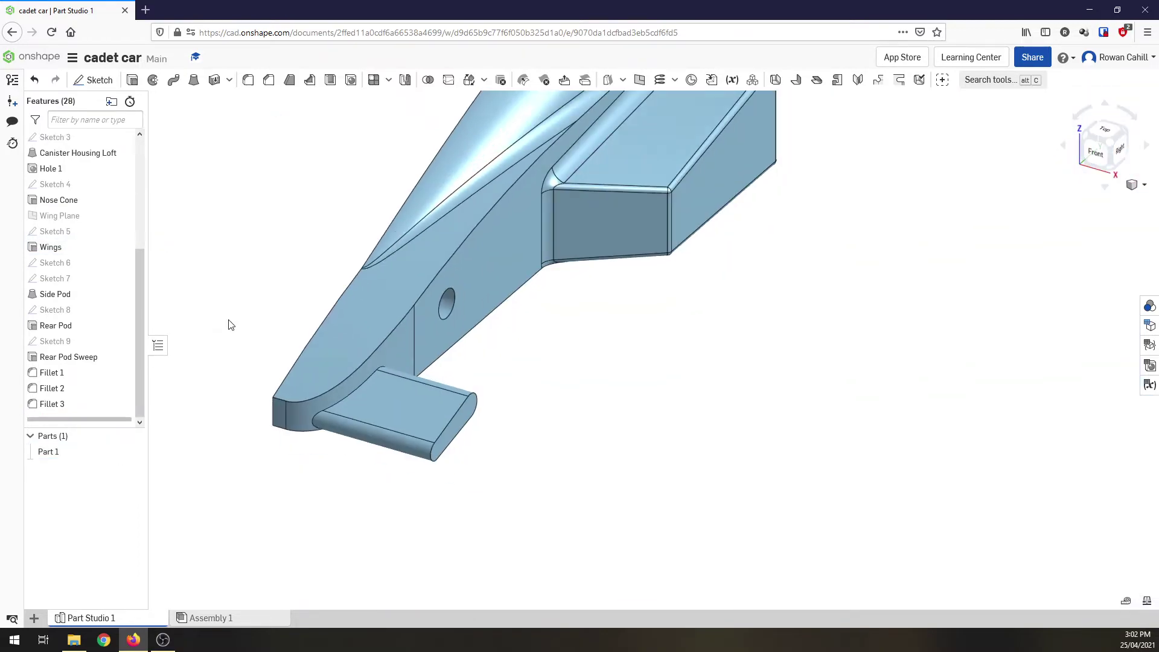
right_click_drag(512, 359, 410, 483)
scroll(562, 336, "down", 3)
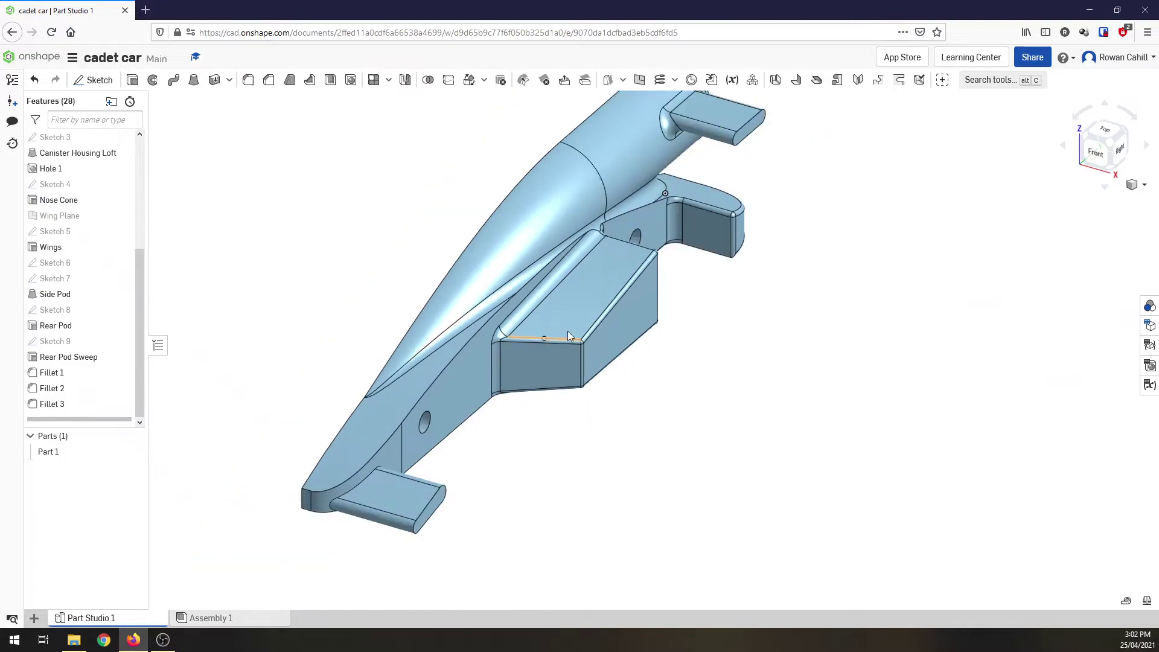
scroll(686, 175, "up", 5)
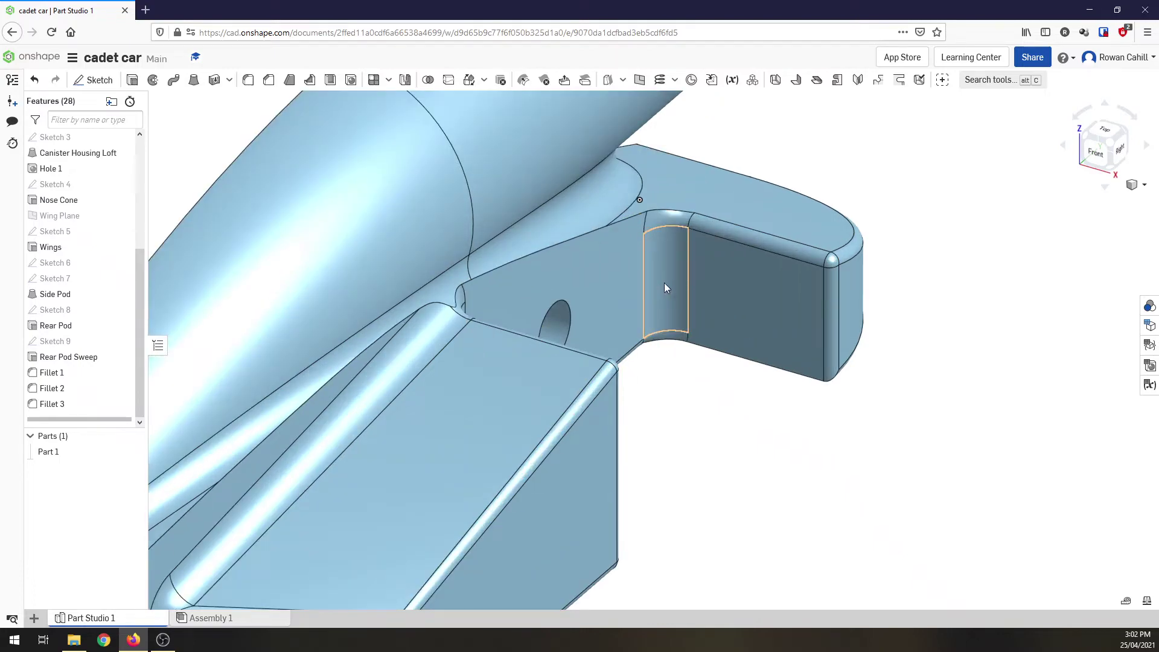
scroll(665, 282, "down", 5)
scroll(642, 205, "up", 5)
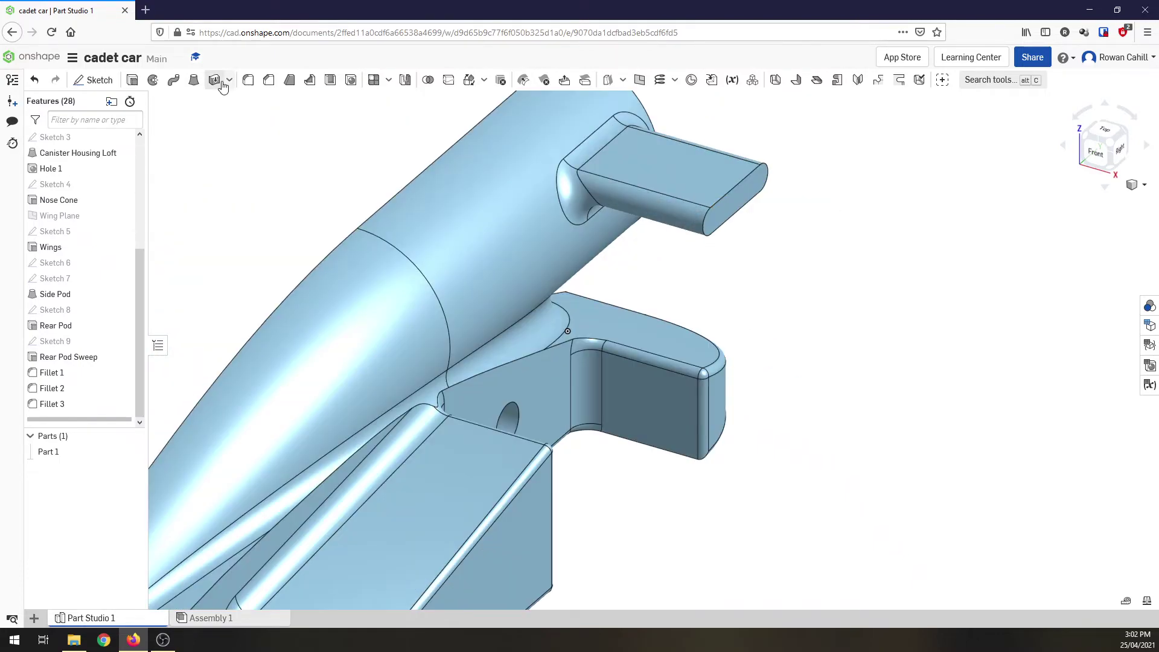
left_click(248, 80)
left_click(254, 172)
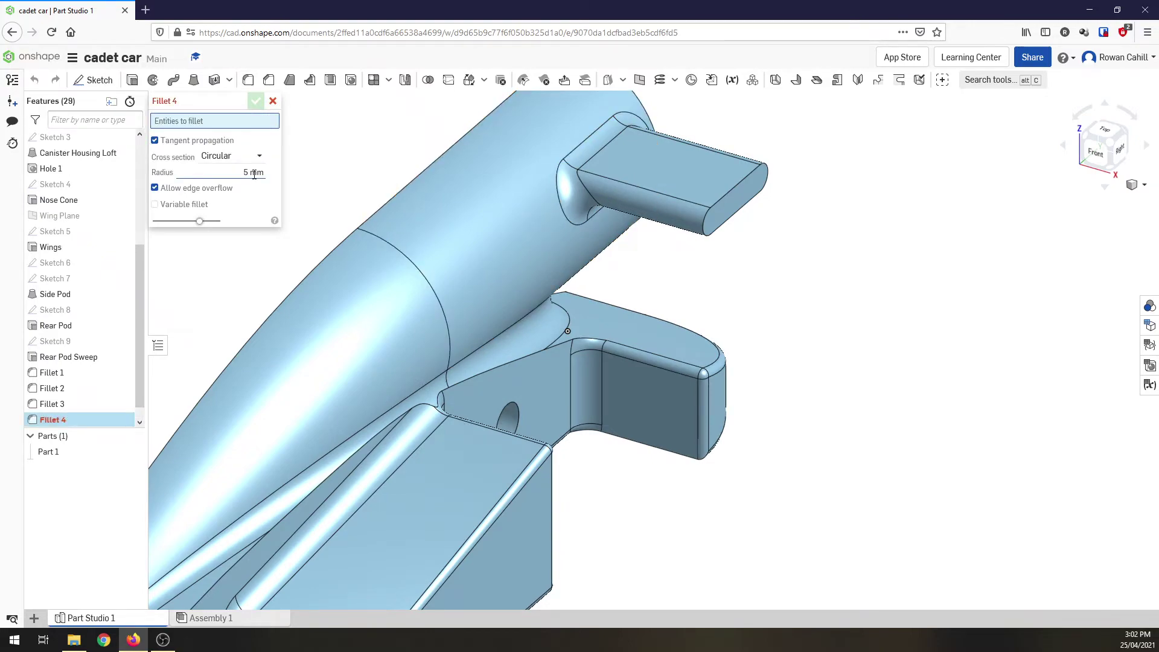
type("2")
left_click(721, 211)
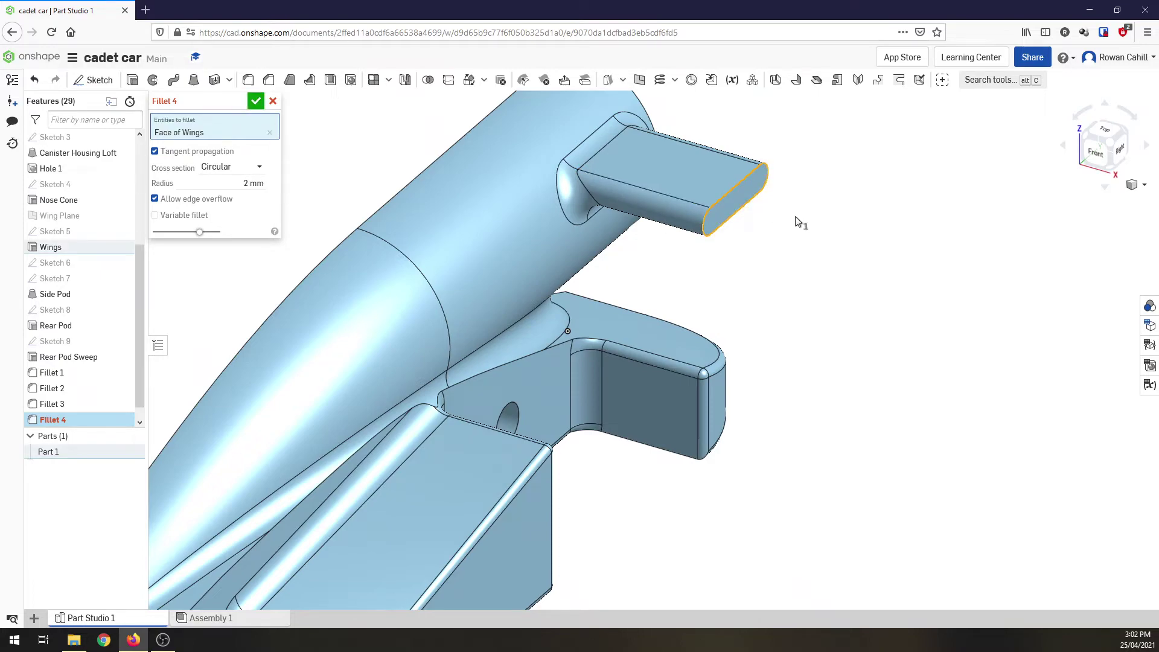
Try adding the lower wing tab face, remove it as failing, and confirm Fillet 4
scroll(841, 184, "up", 4)
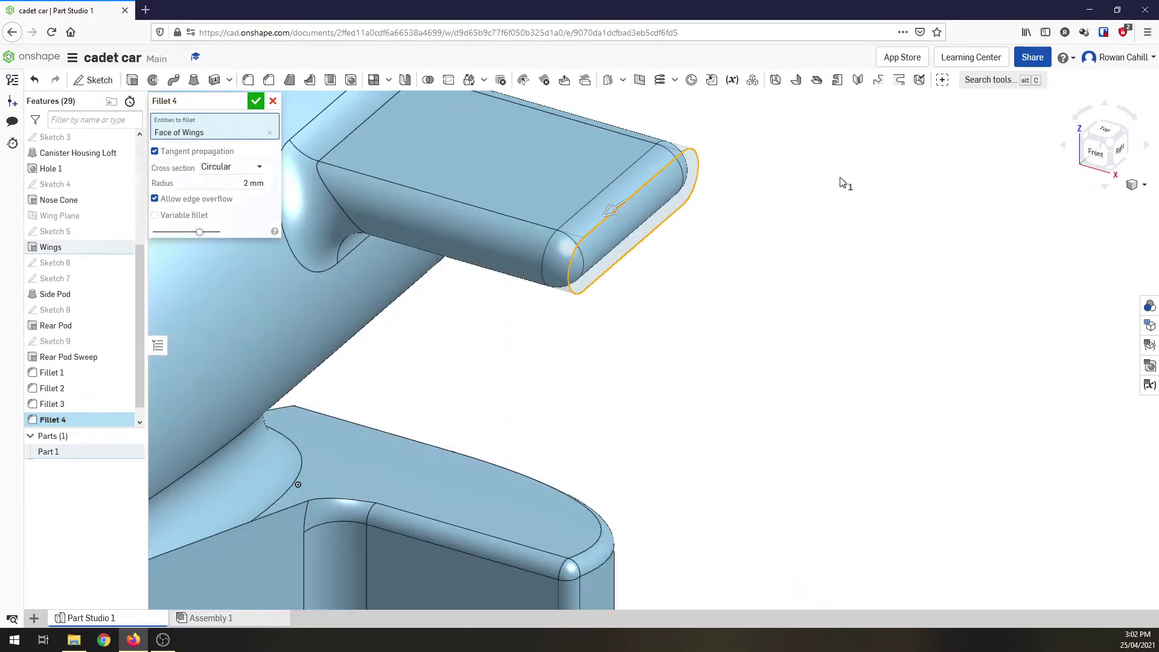
scroll(785, 314, "down", 10)
scroll(529, 536, "up", 4)
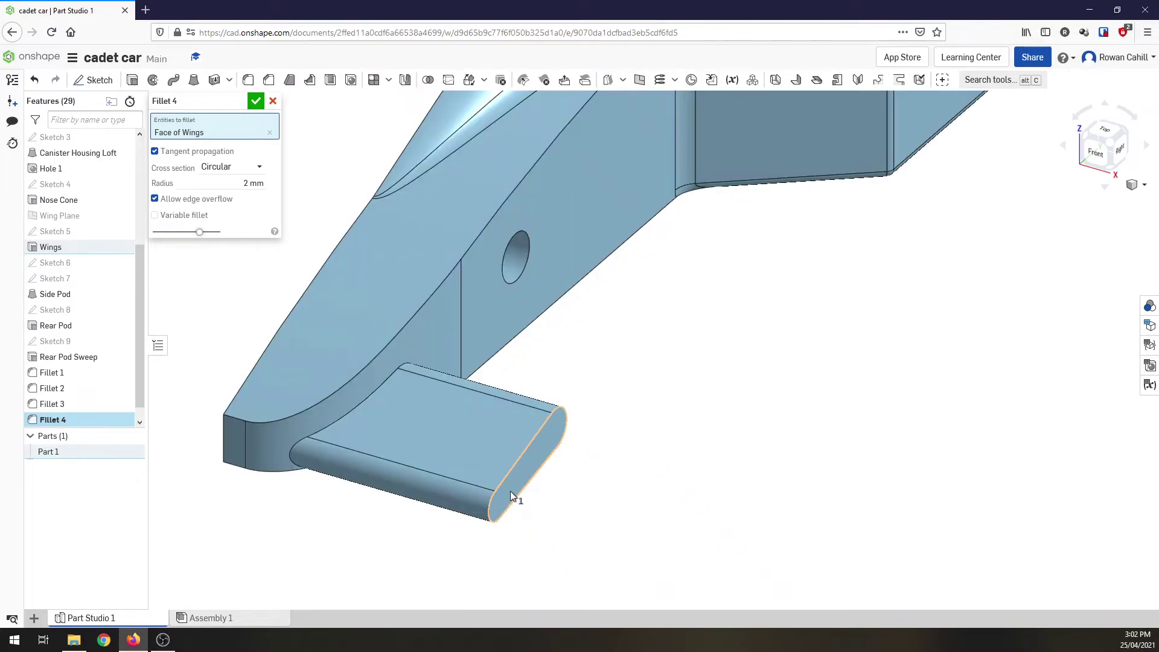
left_click(511, 493)
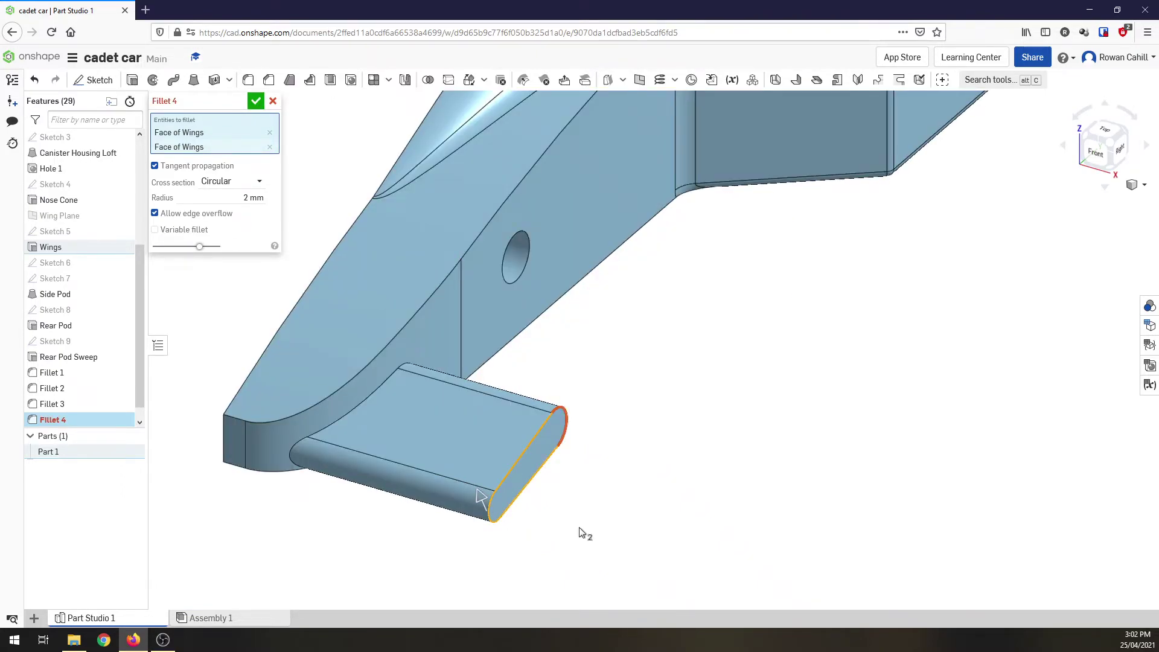
scroll(581, 532, "down", 3)
scroll(581, 532, "down", 2)
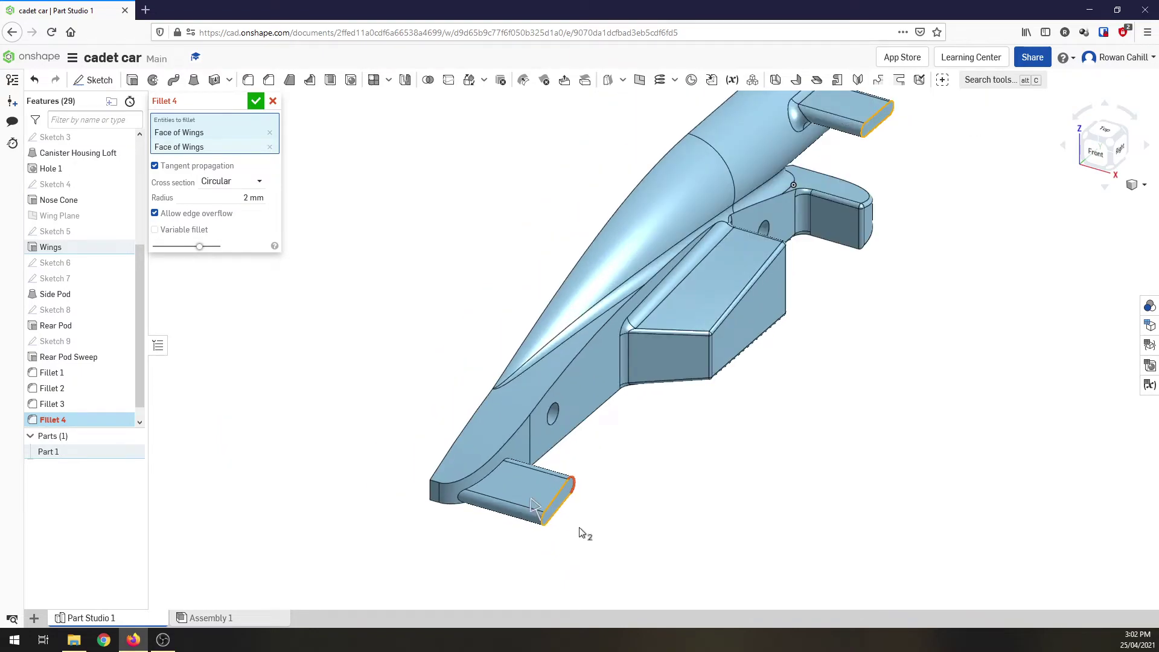
left_click(270, 148)
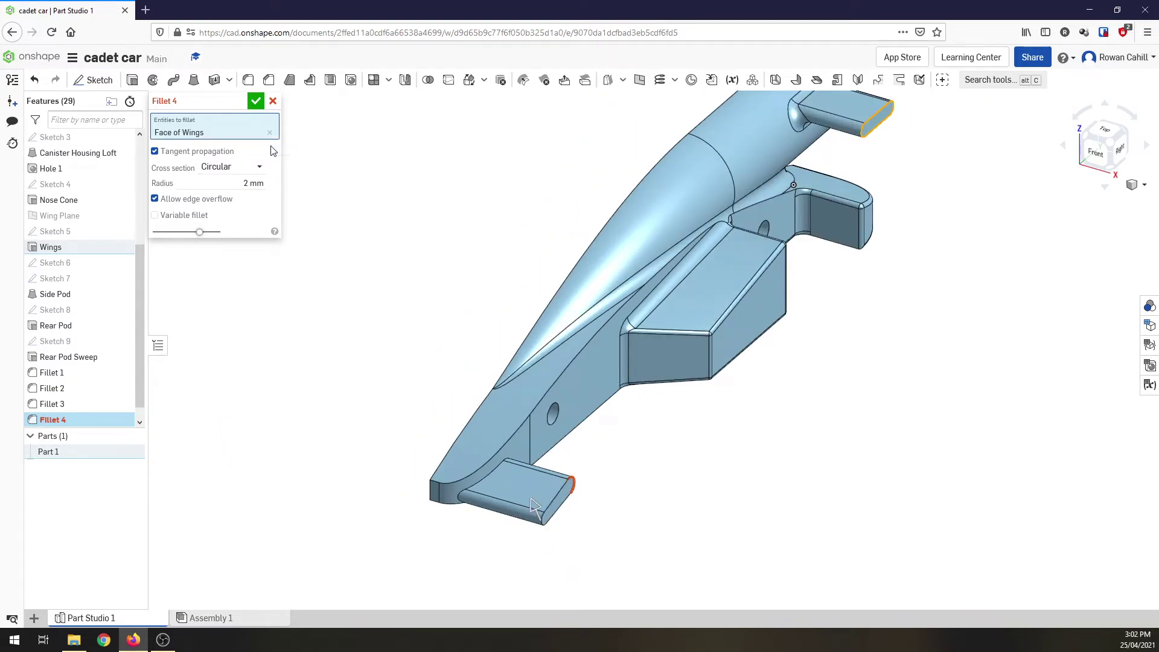
left_click(256, 101)
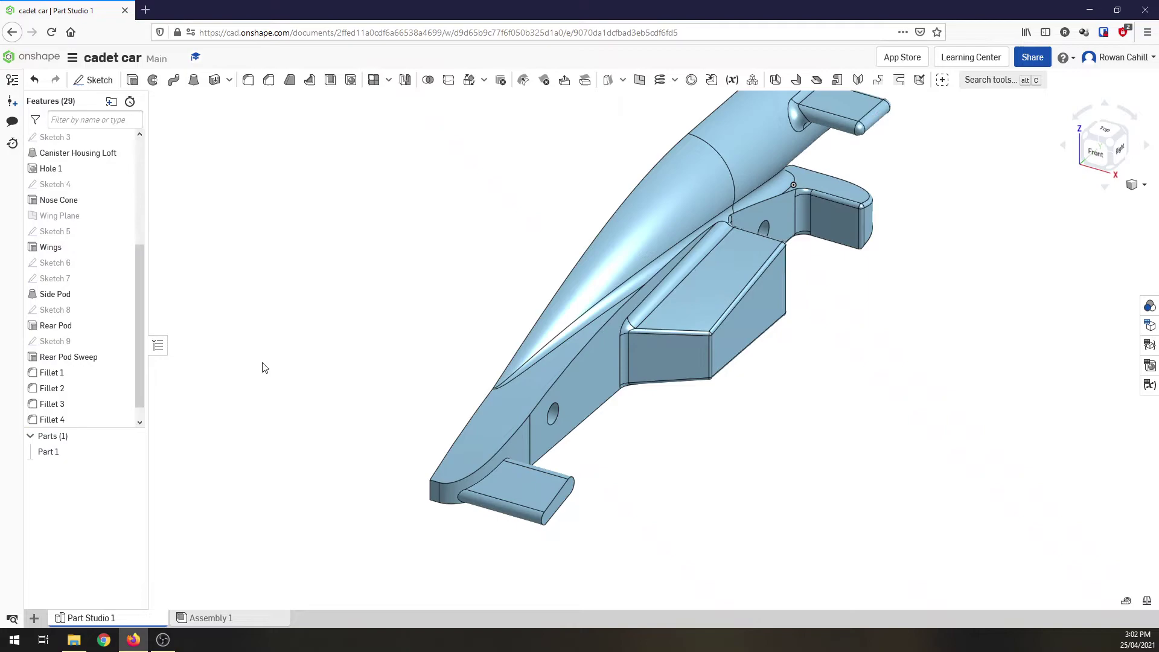
Rename Fillet 1 to '1mm External Fillet'
right_click(58, 374)
left_click(83, 381)
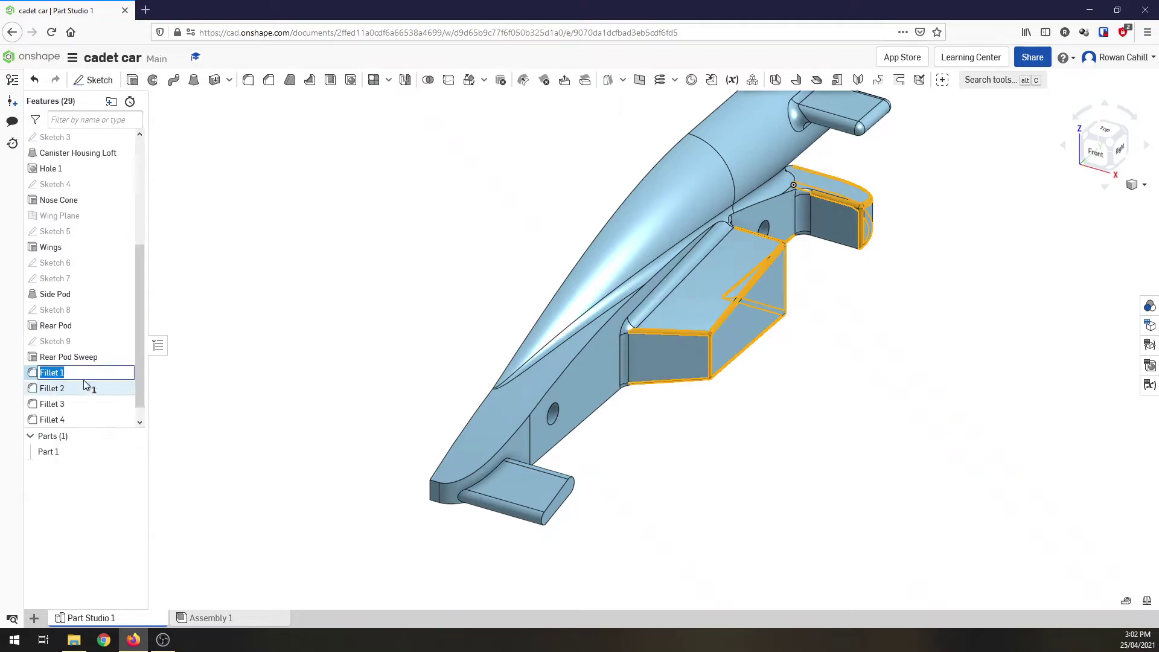
type("1mm External F")
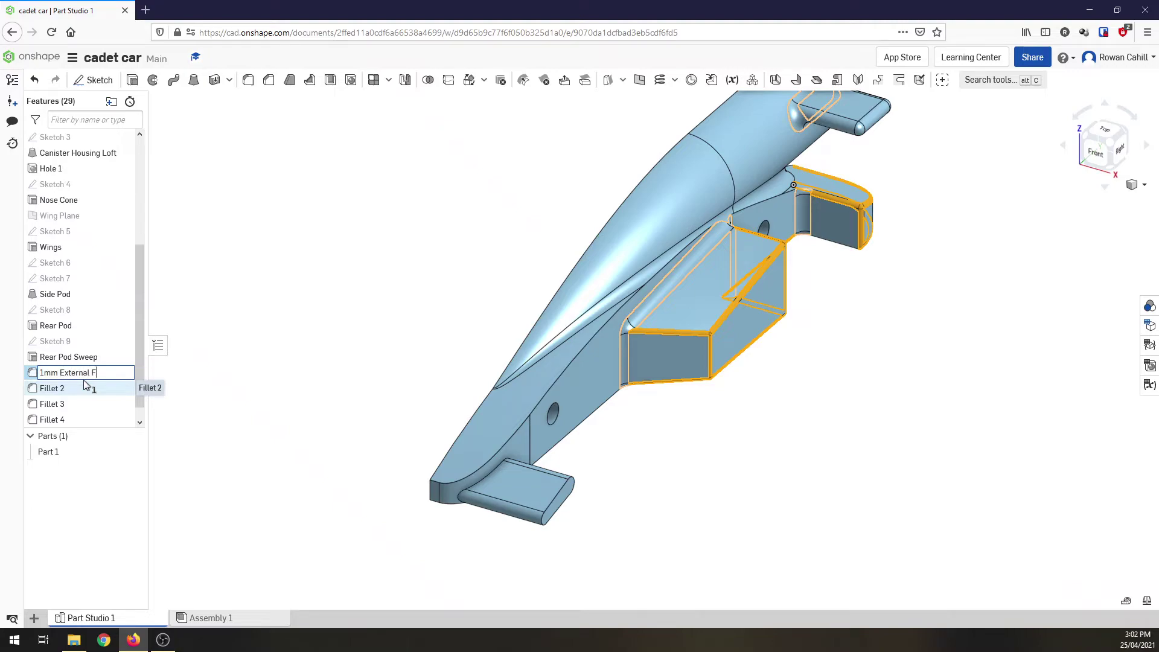
type("illet")
key("Return")
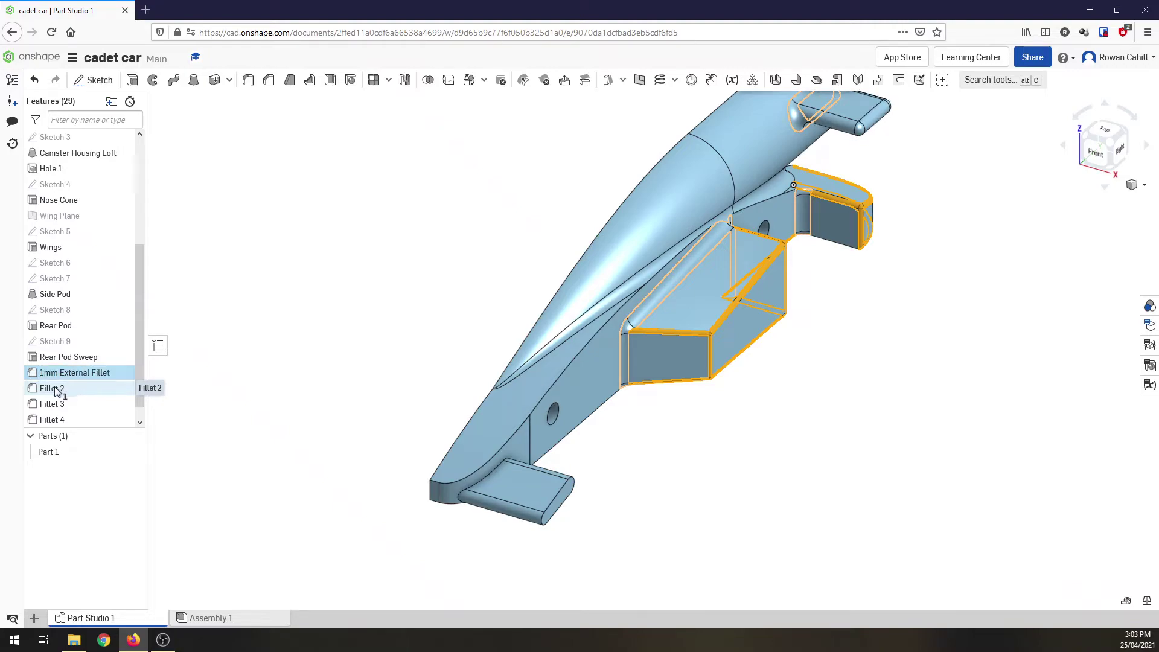
Rename Fillet 2 to '3mm Internal Fillet'
left_click(52, 389, "shift")
right_click(53, 390)
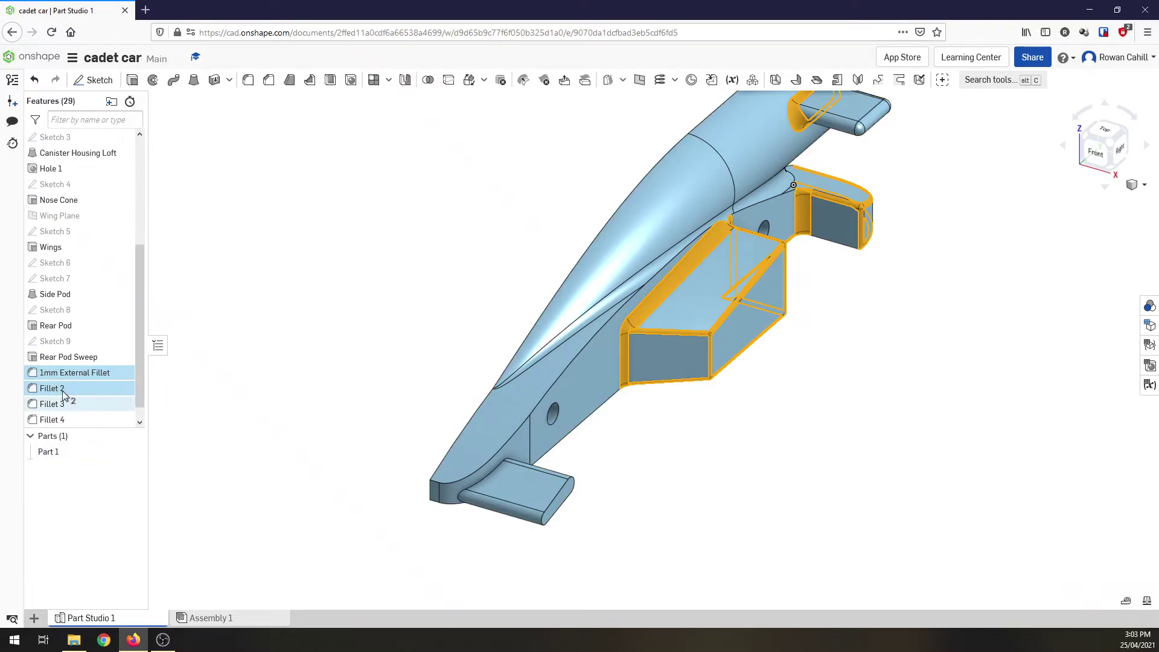
key("Escape")
right_click(55, 392)
left_click(70, 401)
type("3mm Internal Fillet")
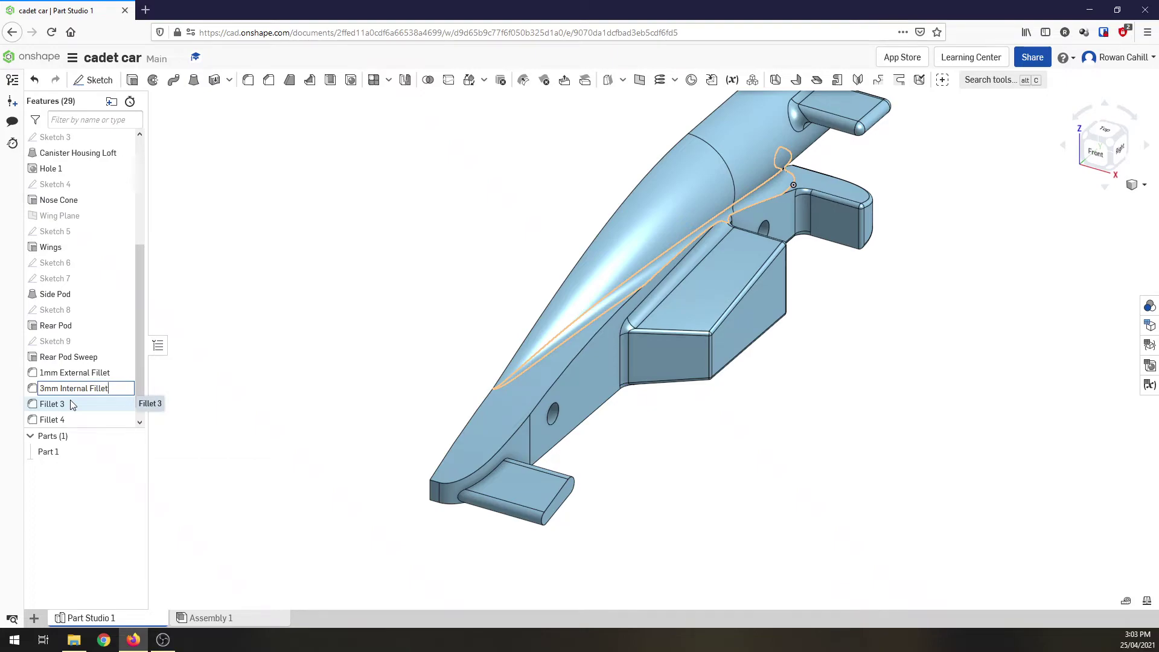
key("Return")
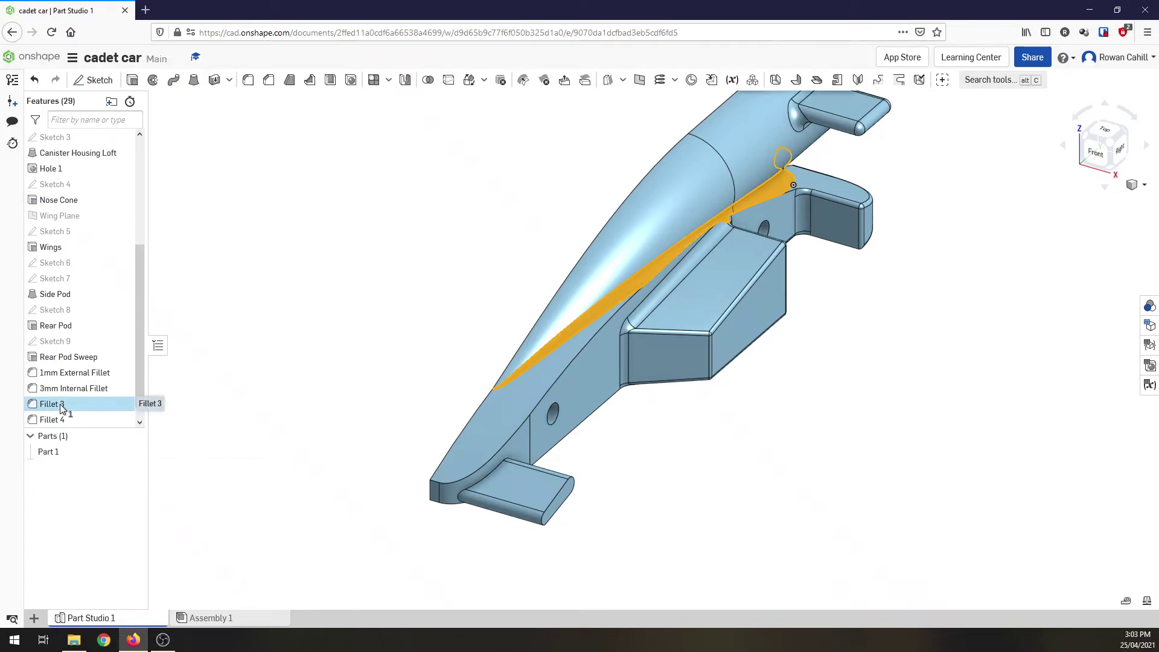
Rename Fillet 3 to '3mm Internal Fillet Canister'
right_click(60, 404)
left_click(74, 412)
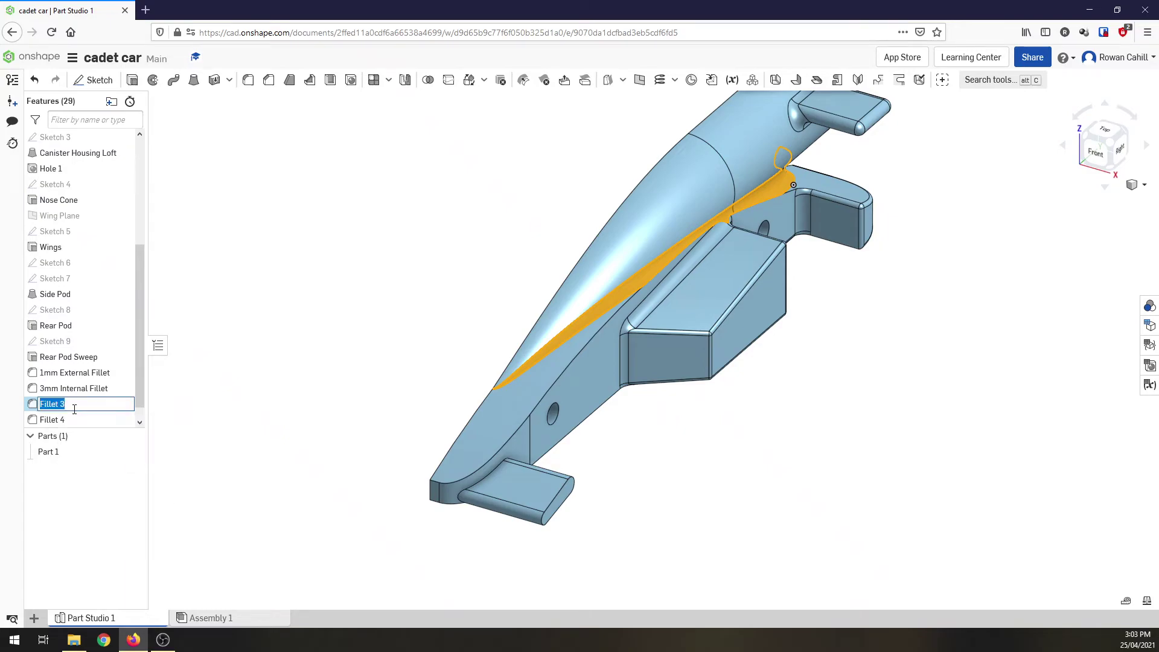
type("3m")
type("m Internal Fillet Canister")
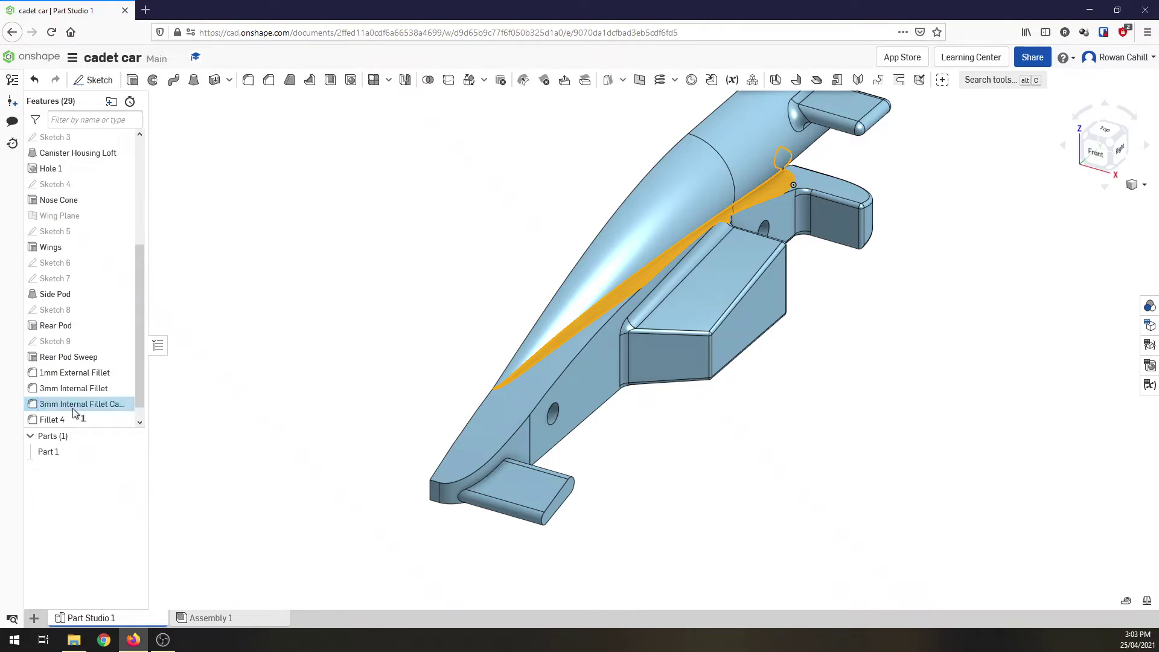
key("Return")
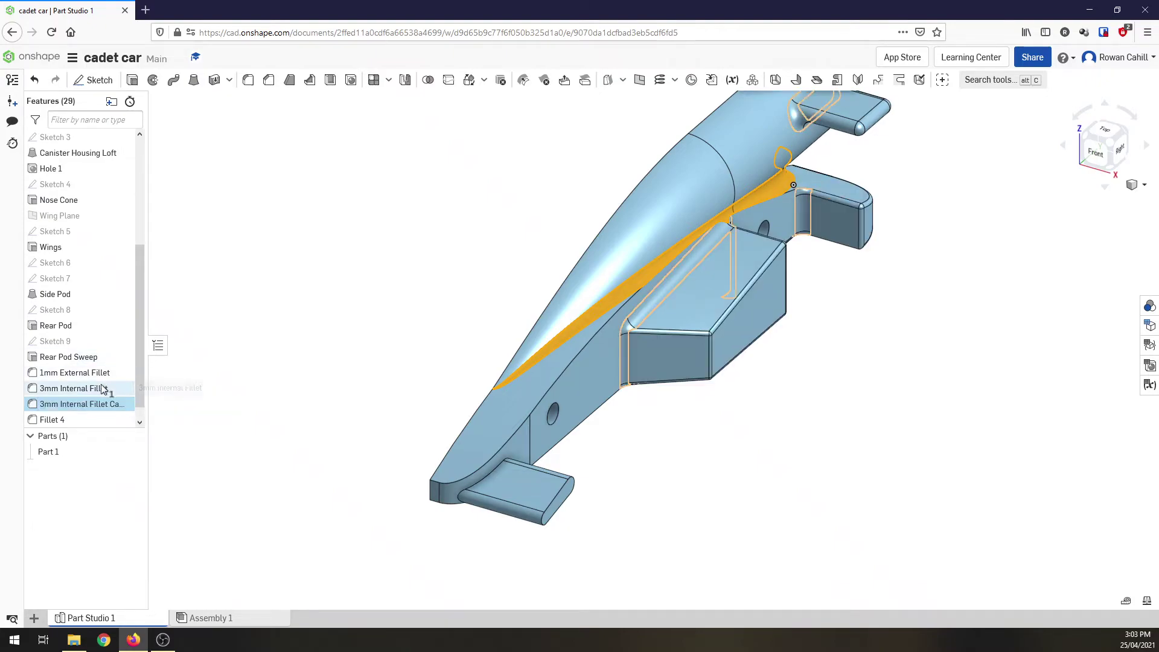
Rename Fillet 4 to '2mm Wing Fillet'
left_click(74, 419, "shift")
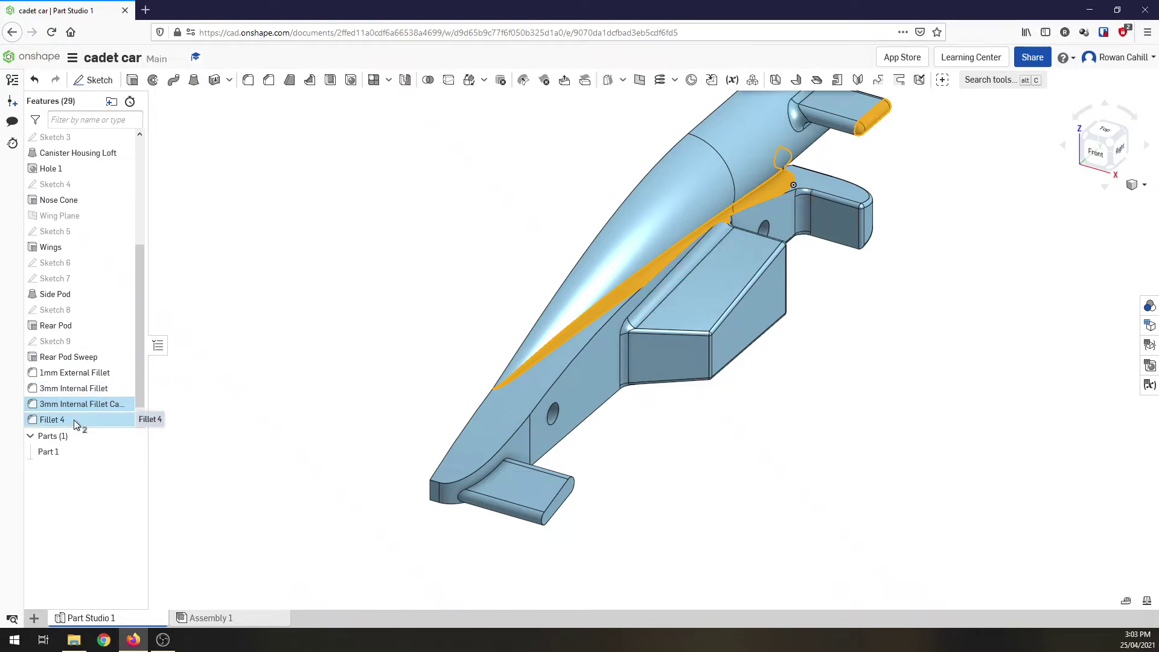
right_click(74, 419)
left_click(287, 464)
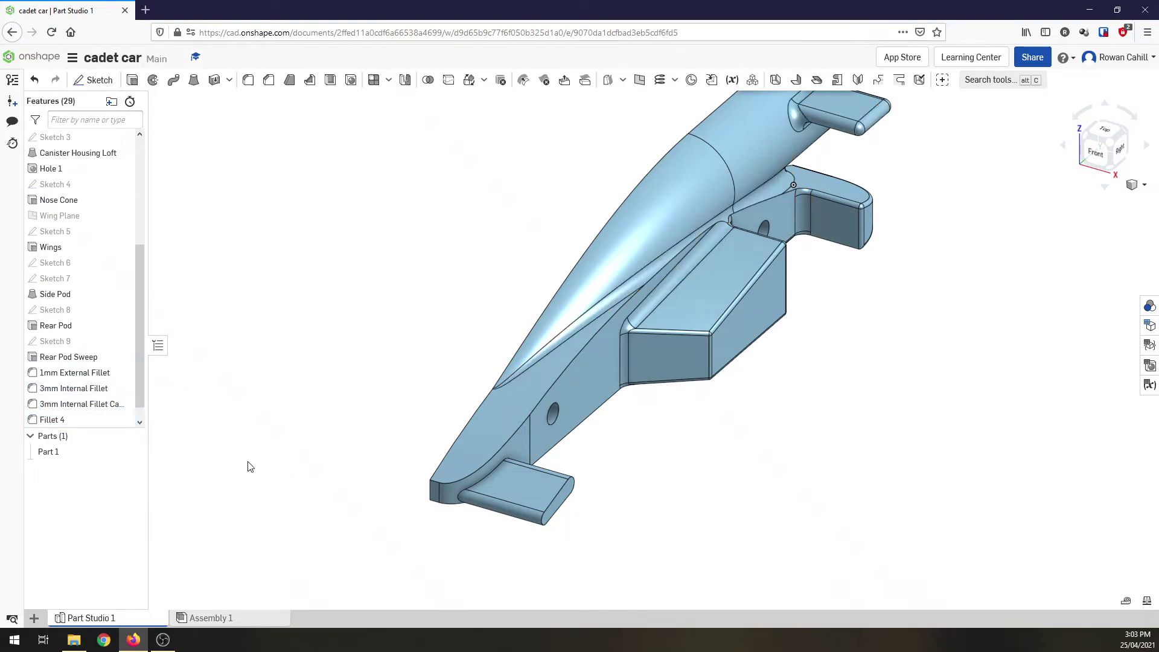
right_click(75, 418)
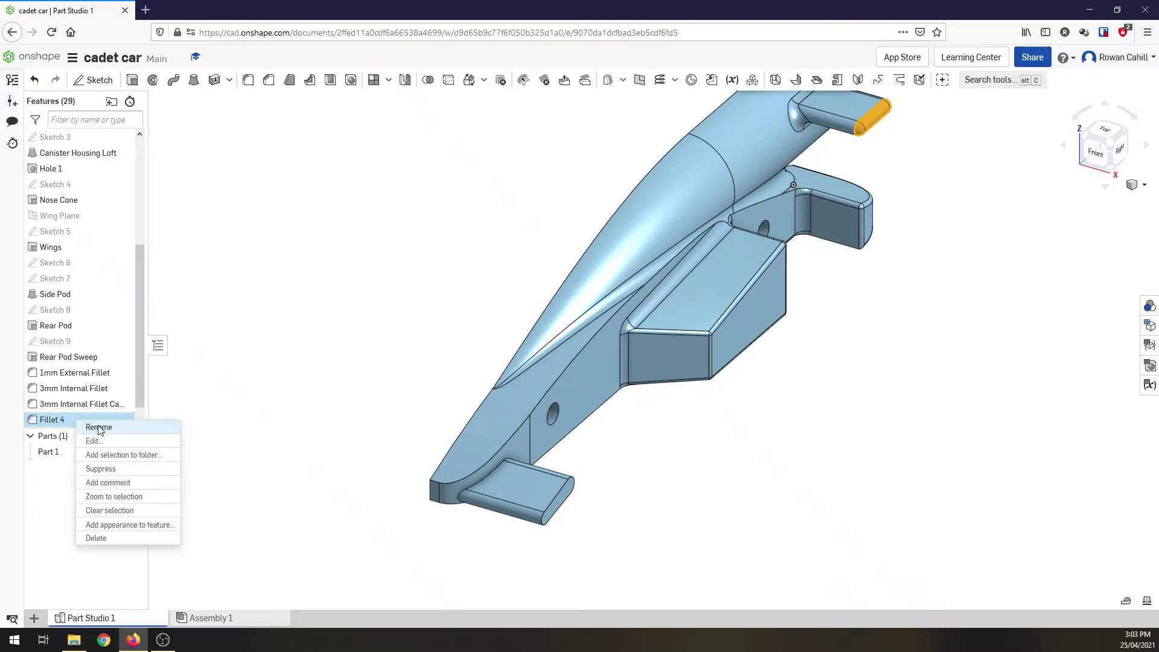
left_click(99, 425)
type("2mm Wing Fillet")
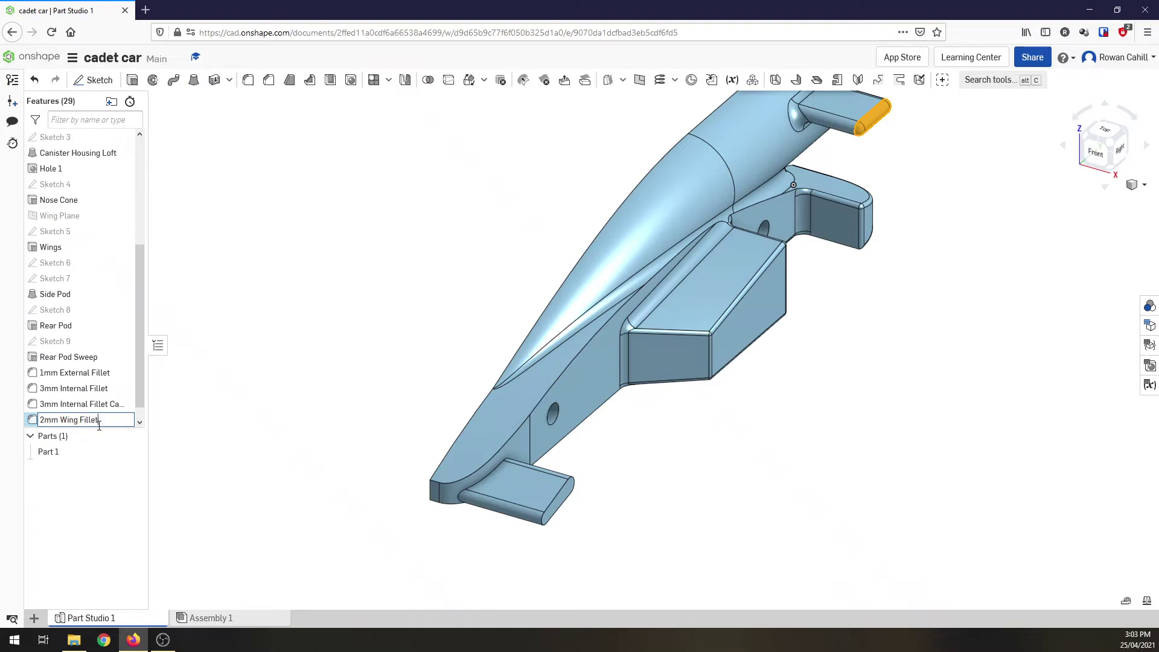
key("Return")
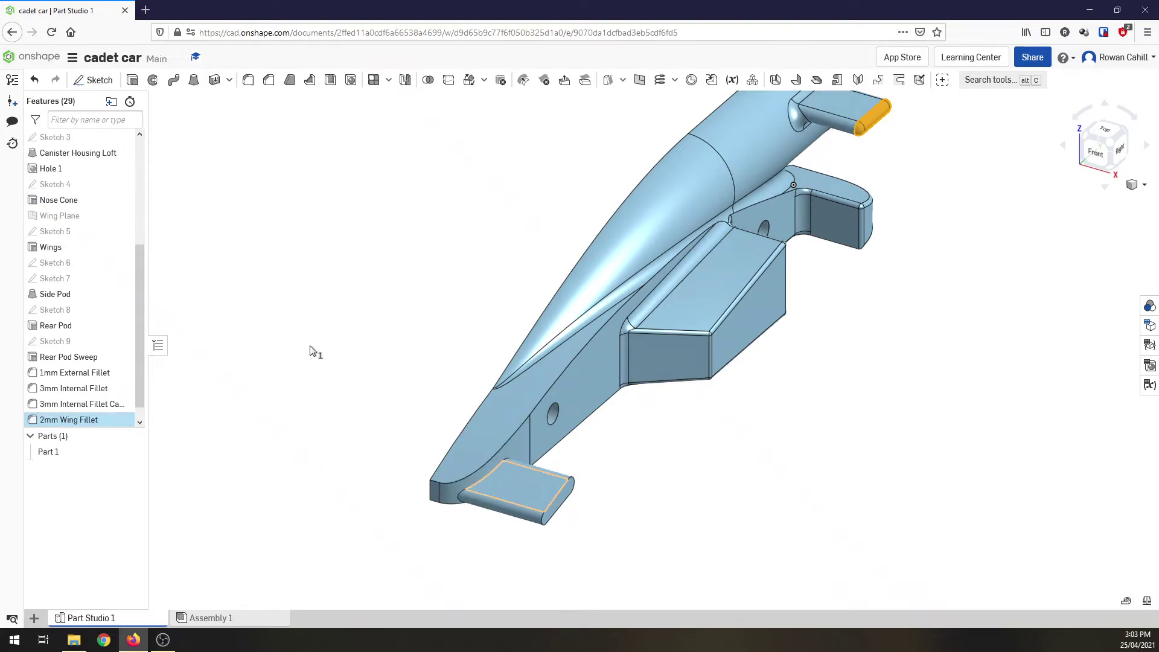
Edit Sketch 5 in the right-side view, trying changes to the existing tangent constraint
double_click(70, 235)
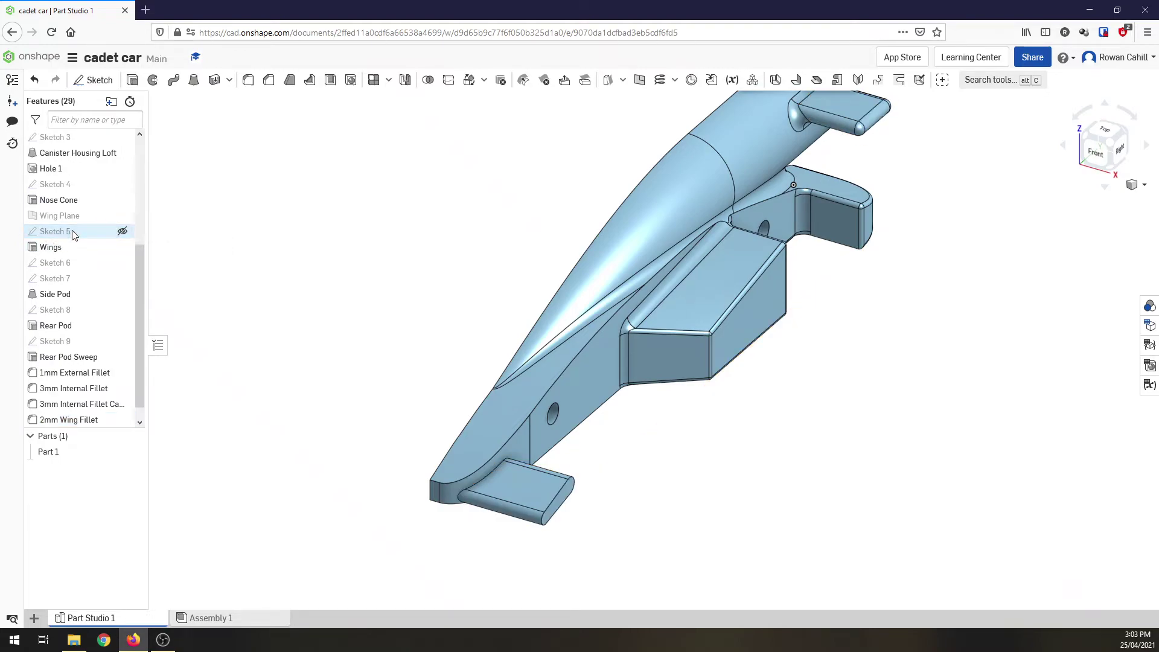
left_click(1121, 156)
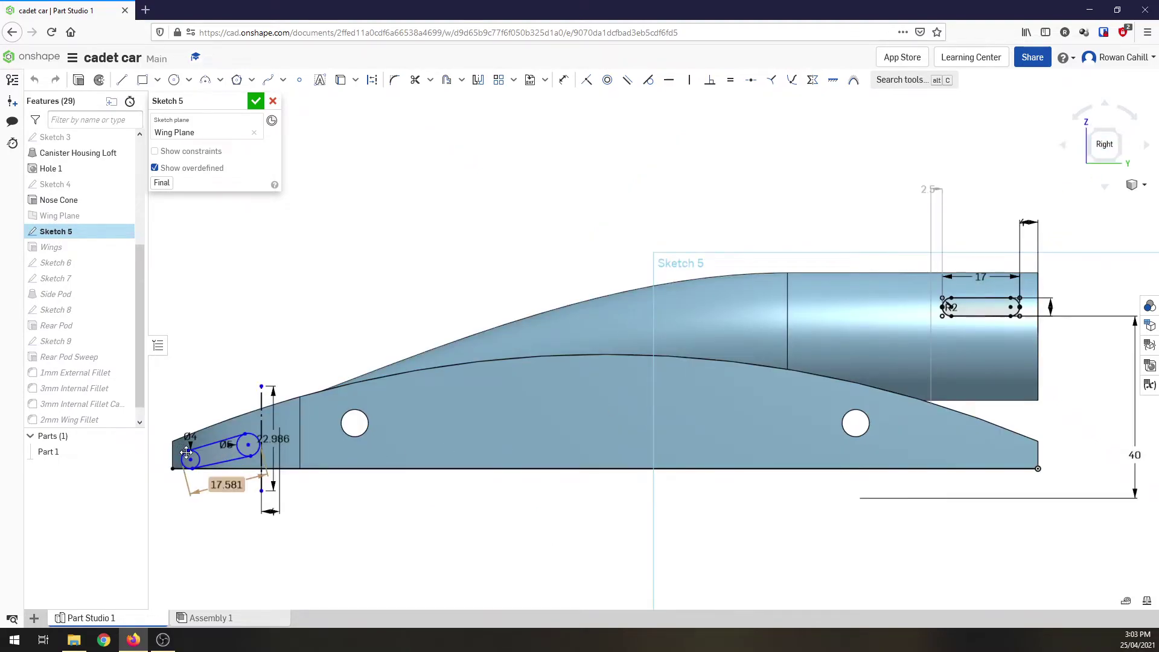
scroll(184, 465, "up", 3)
scroll(184, 464, "up", 2)
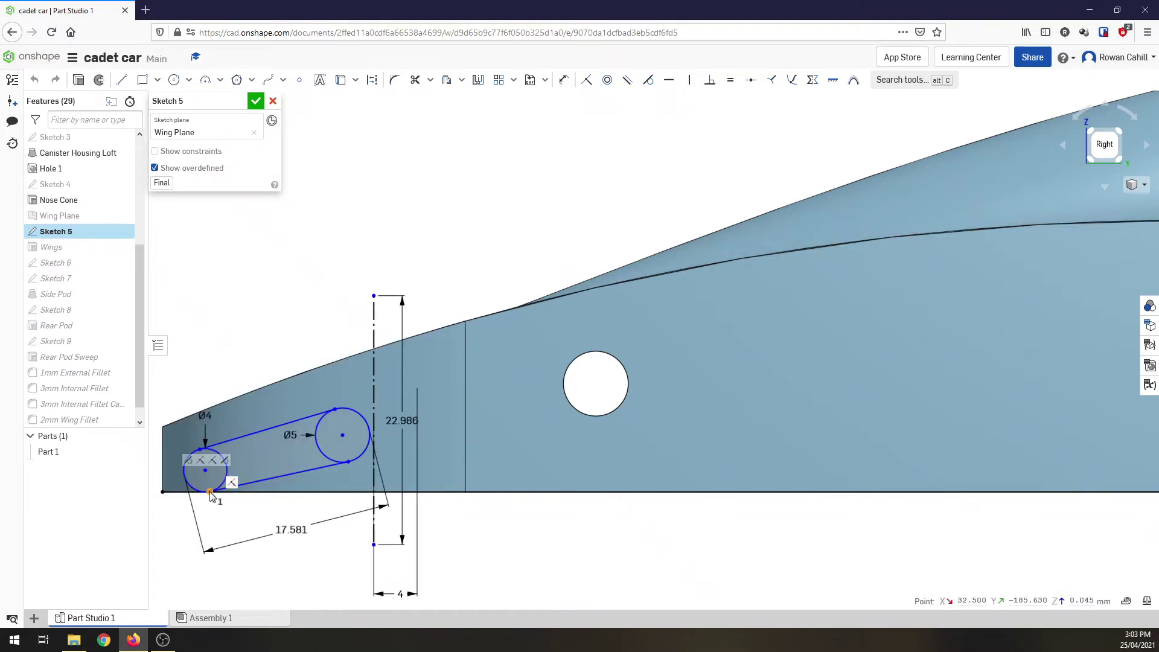
scroll(210, 492, "up", 3)
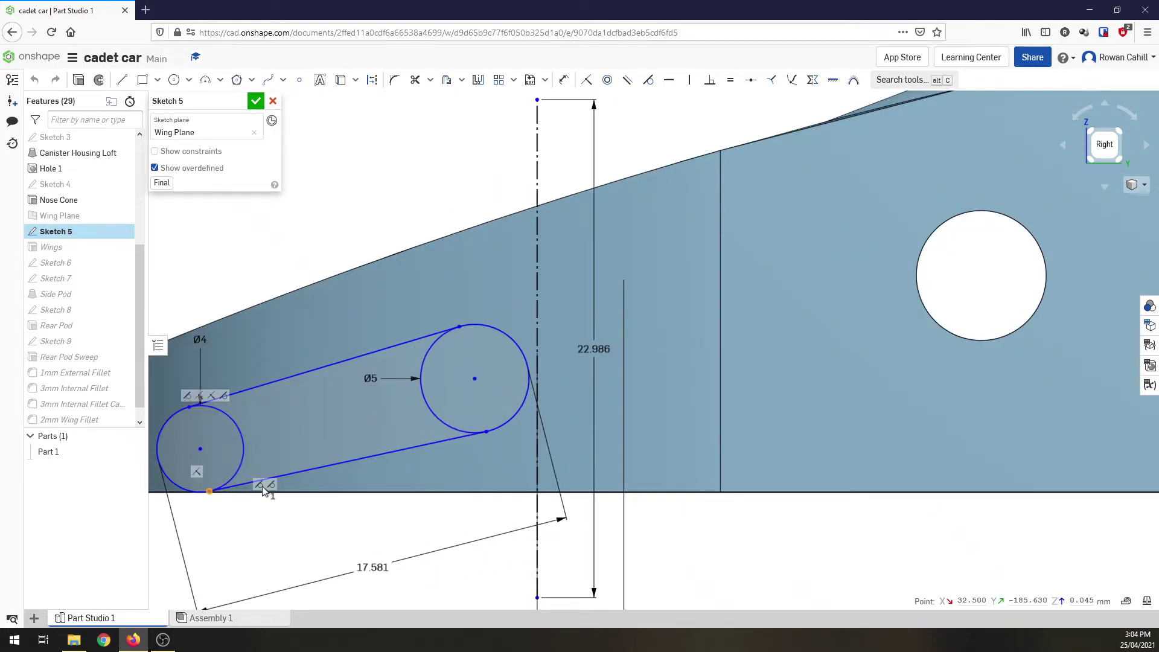
right_click(197, 471)
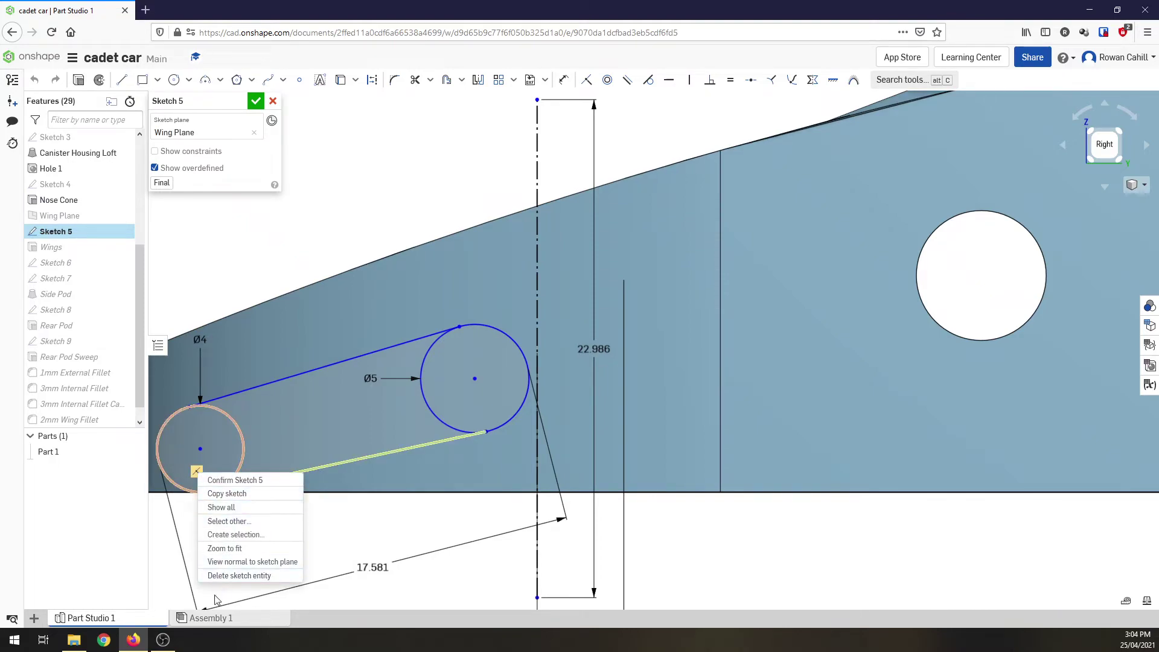
left_click(201, 453)
key("ctrl+z")
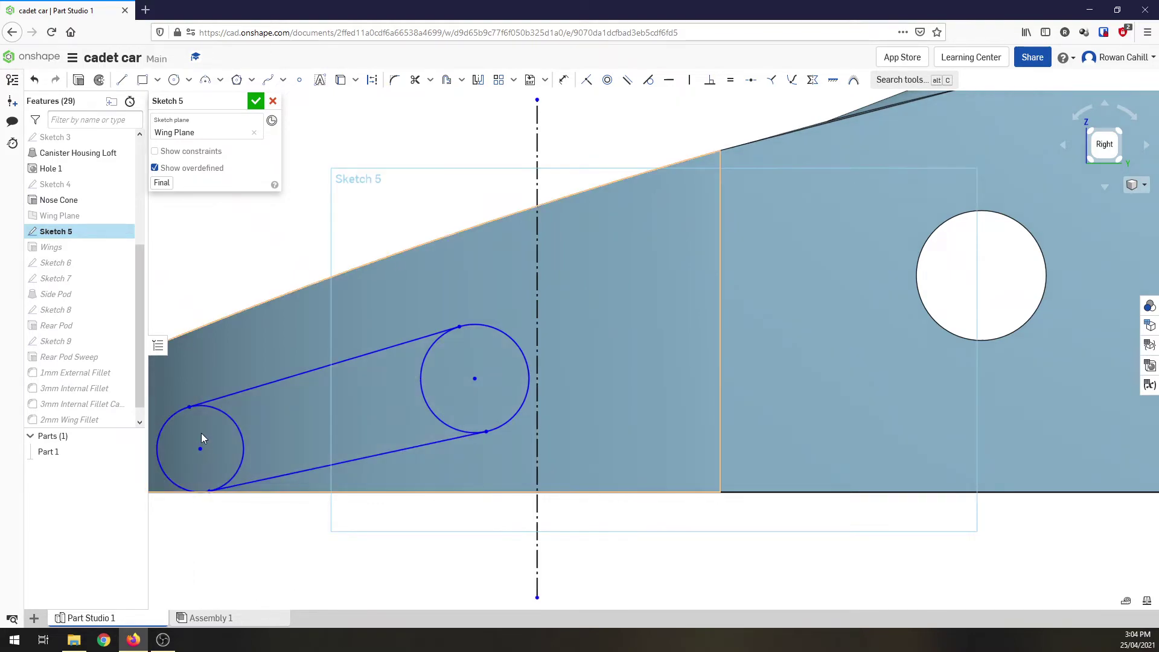
left_click_drag(202, 408, 199, 400)
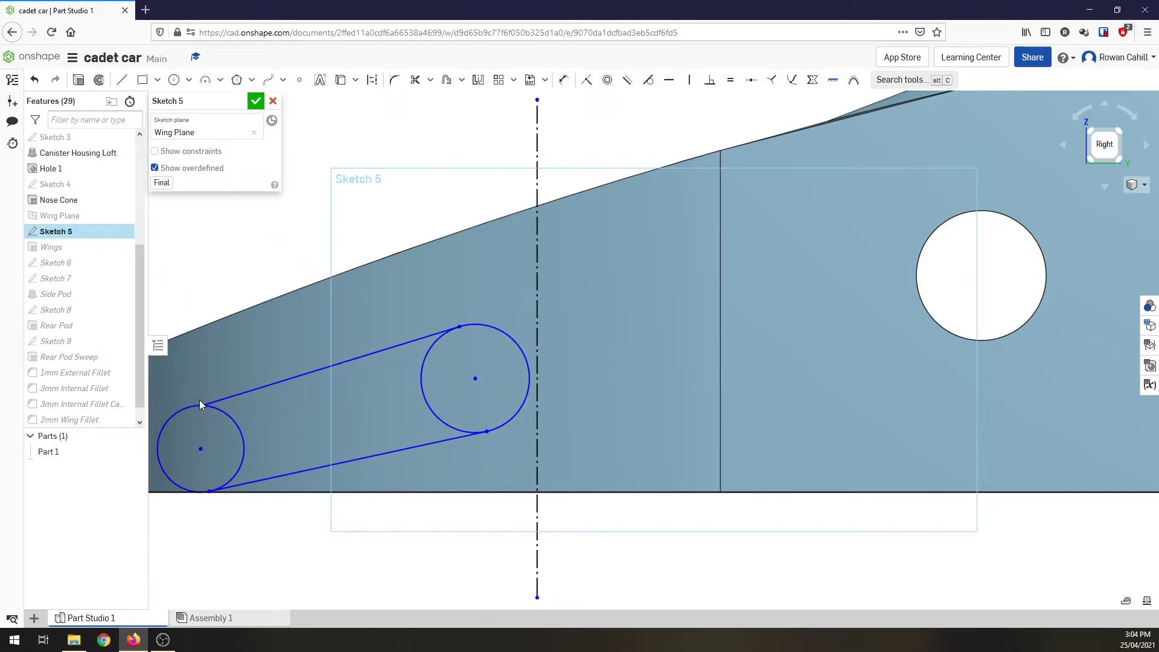
key("ctrl+y")
Make the upper line tangent to the Ø4 circle
left_click(649, 80)
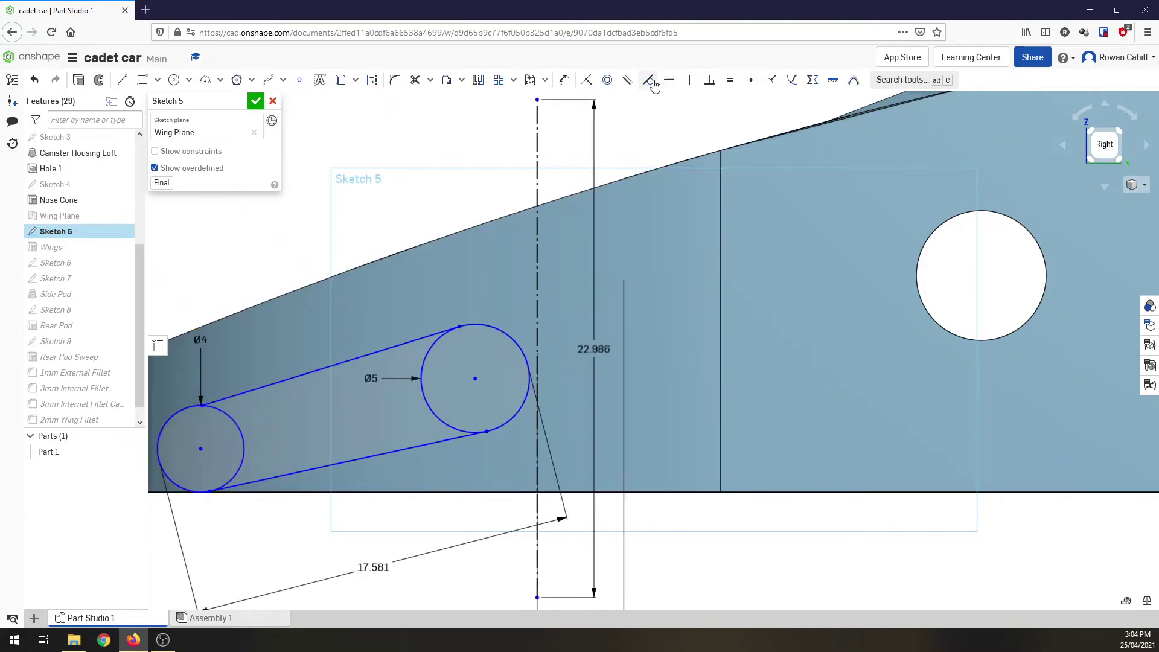
left_click(191, 406)
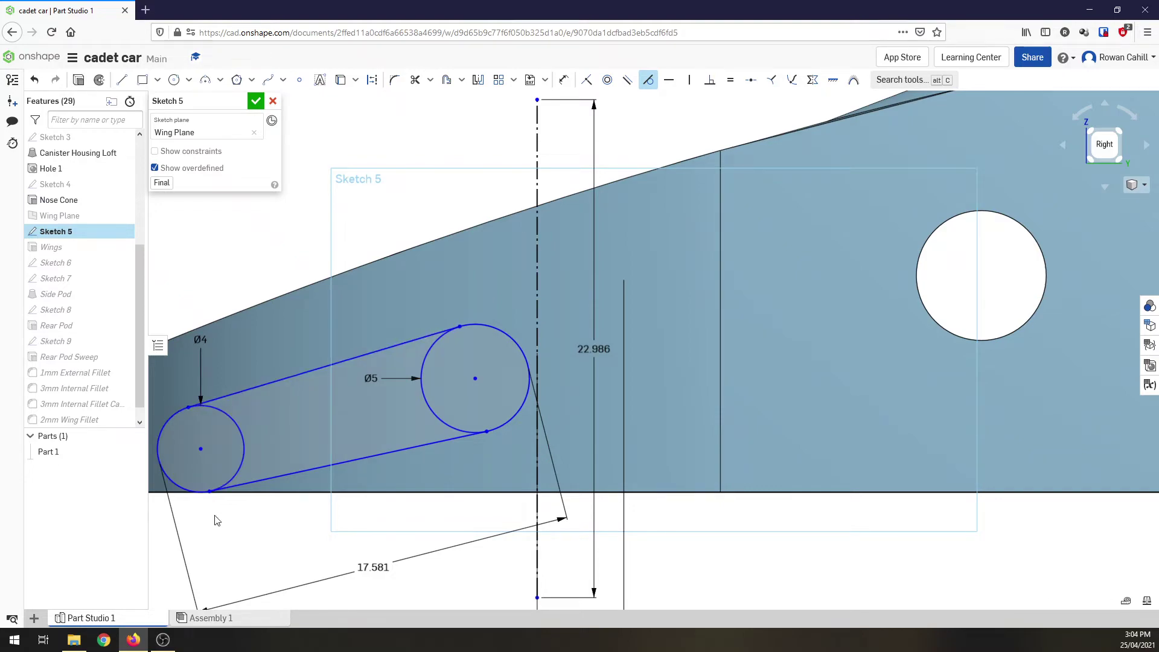
key("Escape")
scroll(202, 502, "up", 10)
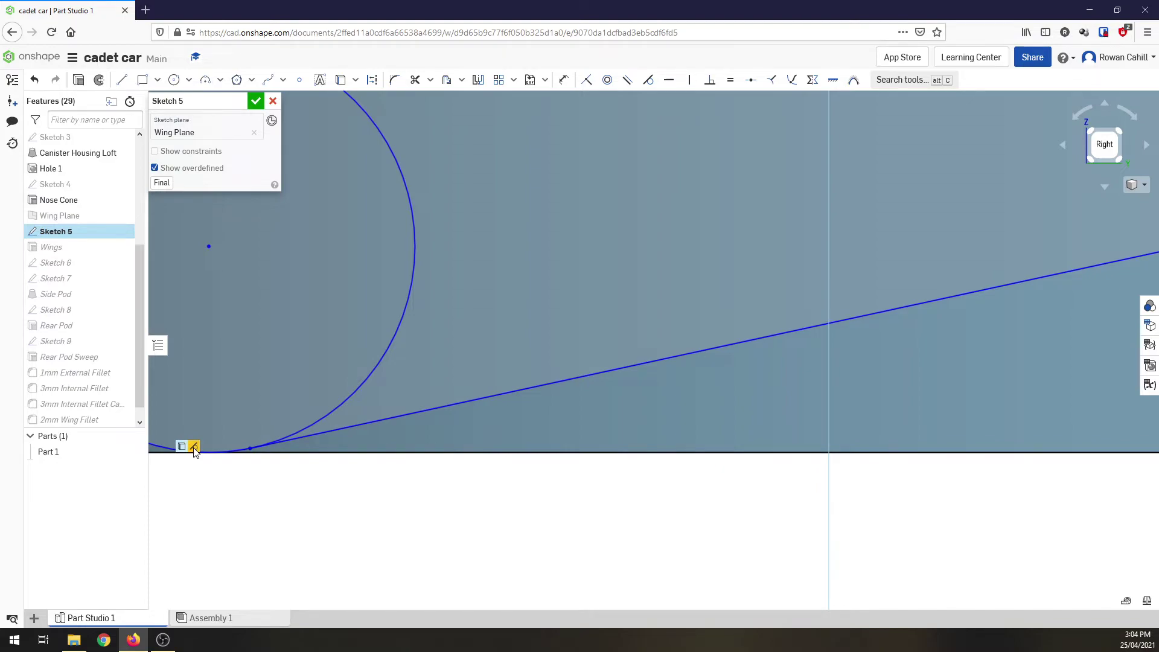
right_click(182, 448)
right_click(194, 449)
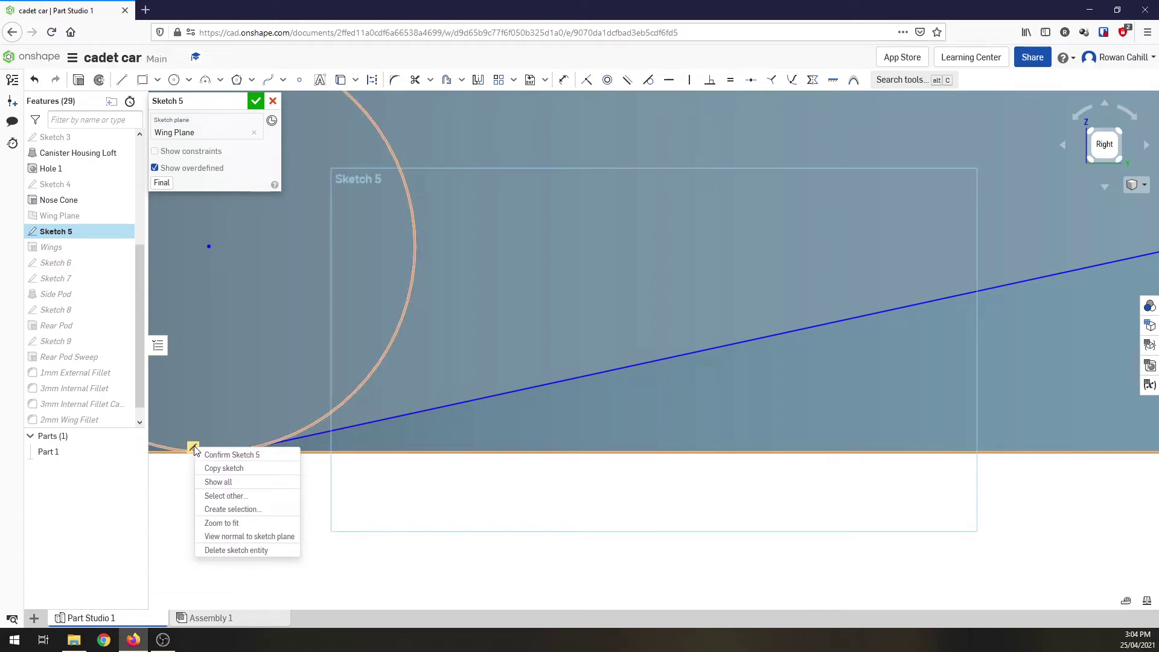
left_click(490, 572)
scroll(487, 572, "down", 5)
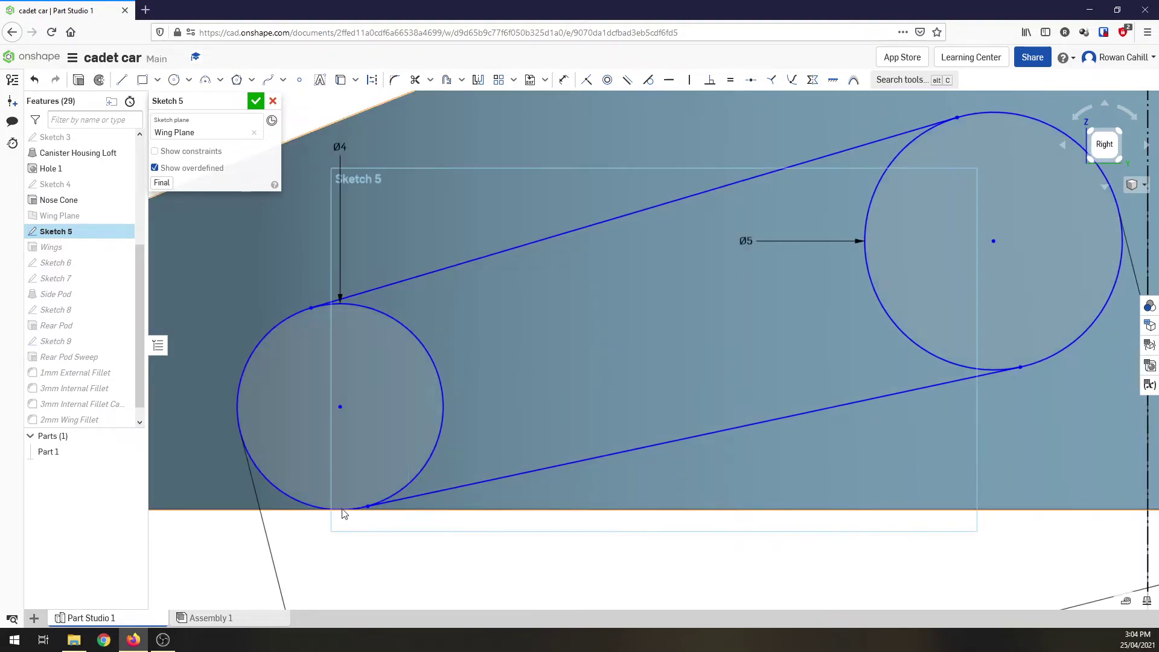
Delete the bottom tangent constraint and move the small circle up and left
left_click(309, 506)
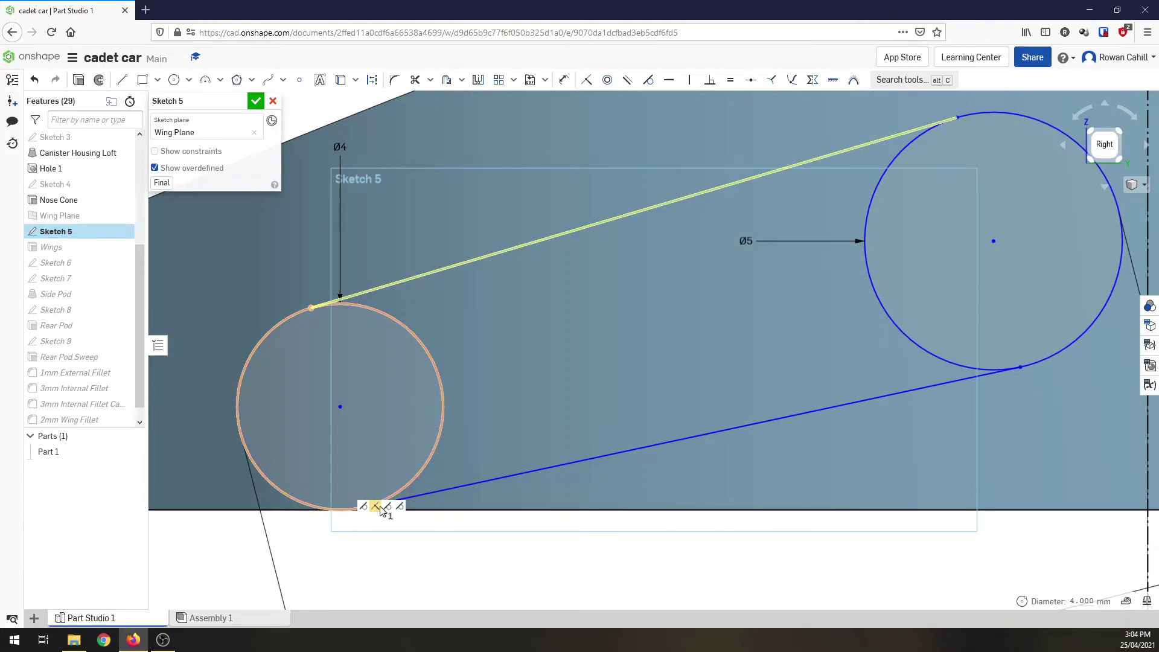
left_click(365, 511)
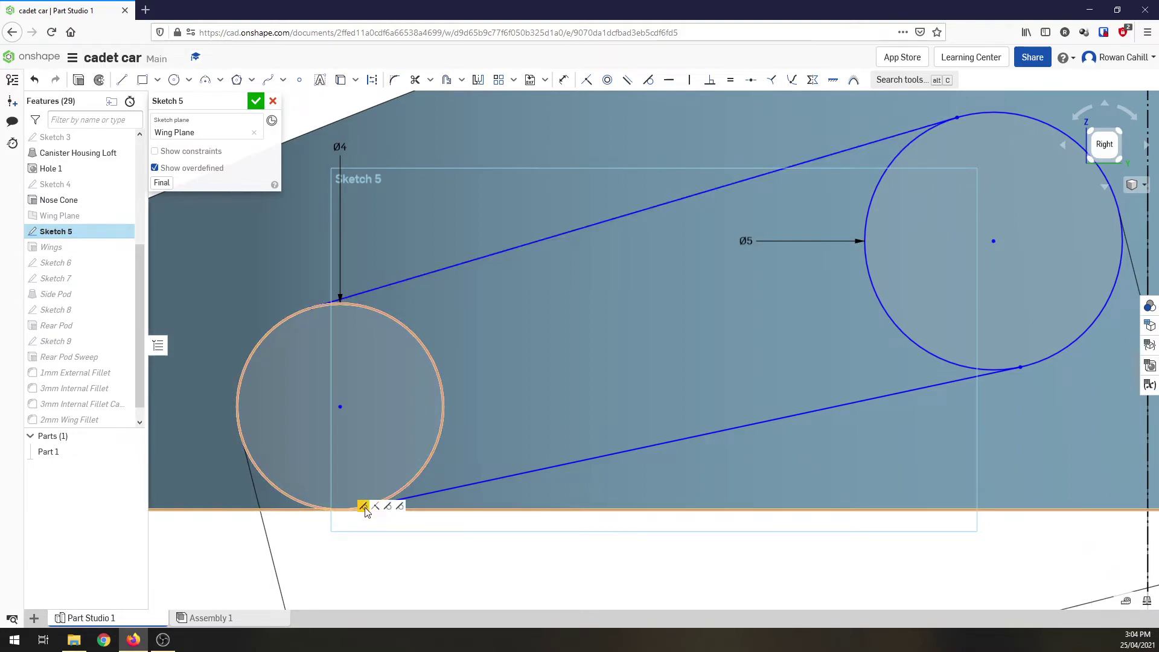
right_click(365, 511)
left_click(392, 613)
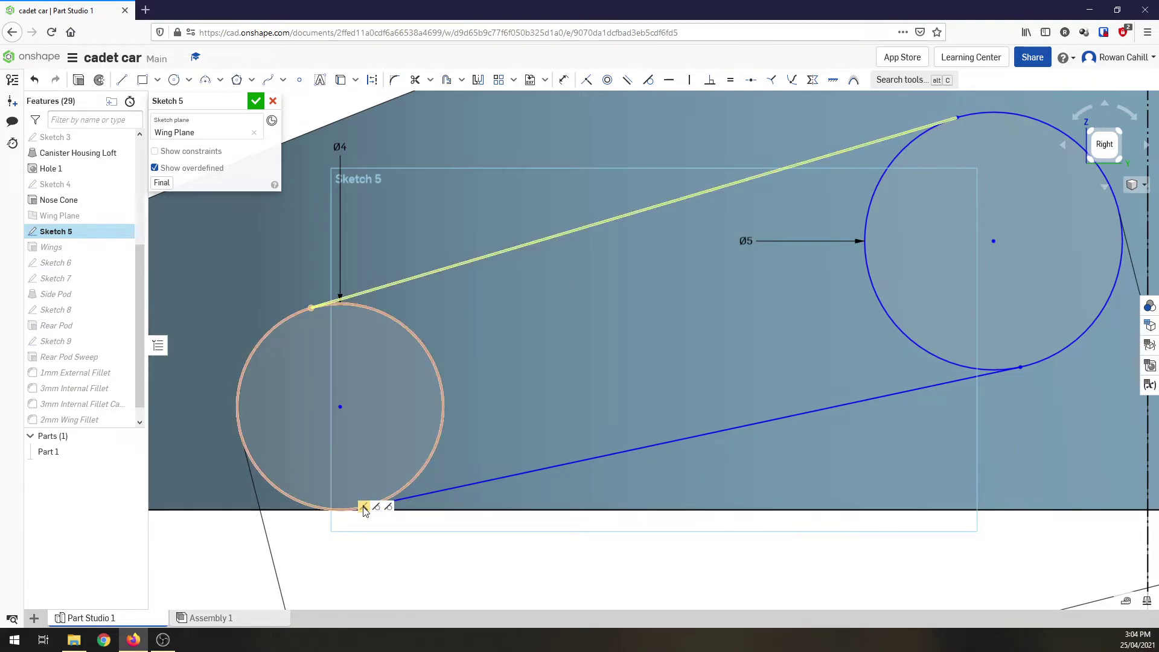
left_click(388, 511)
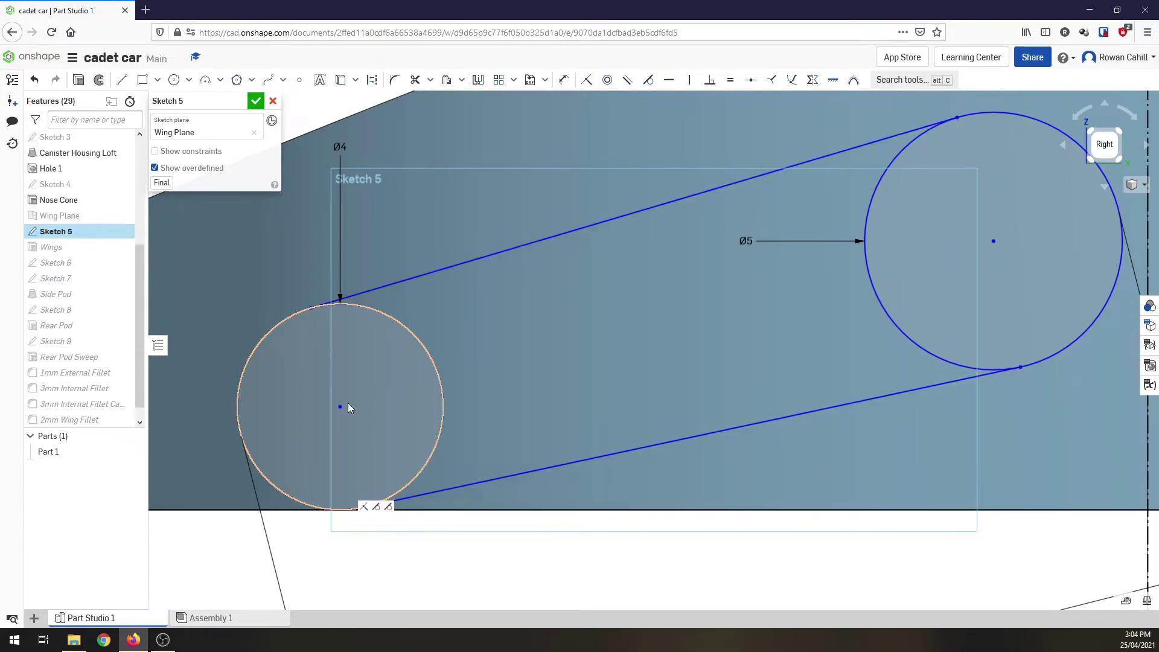
left_click_drag(331, 387, 317, 344)
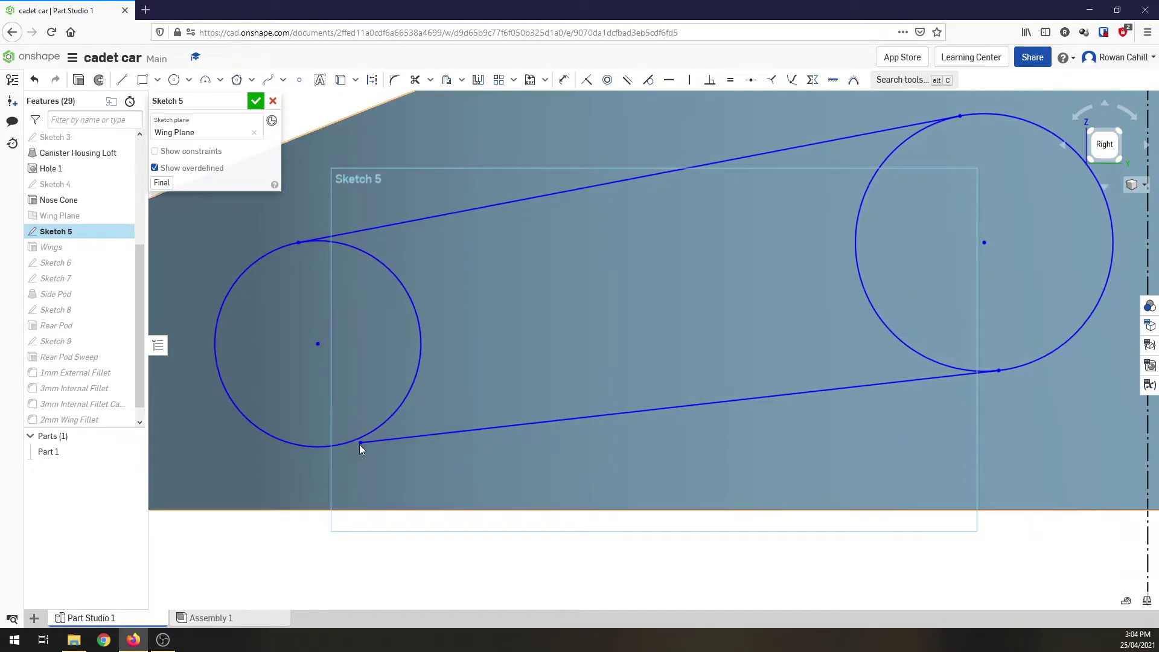
Constrain the lower line tangent to the small circle with its endpoint coincident on it
left_click(647, 80)
left_click(392, 439)
left_click(375, 430)
left_click(591, 83)
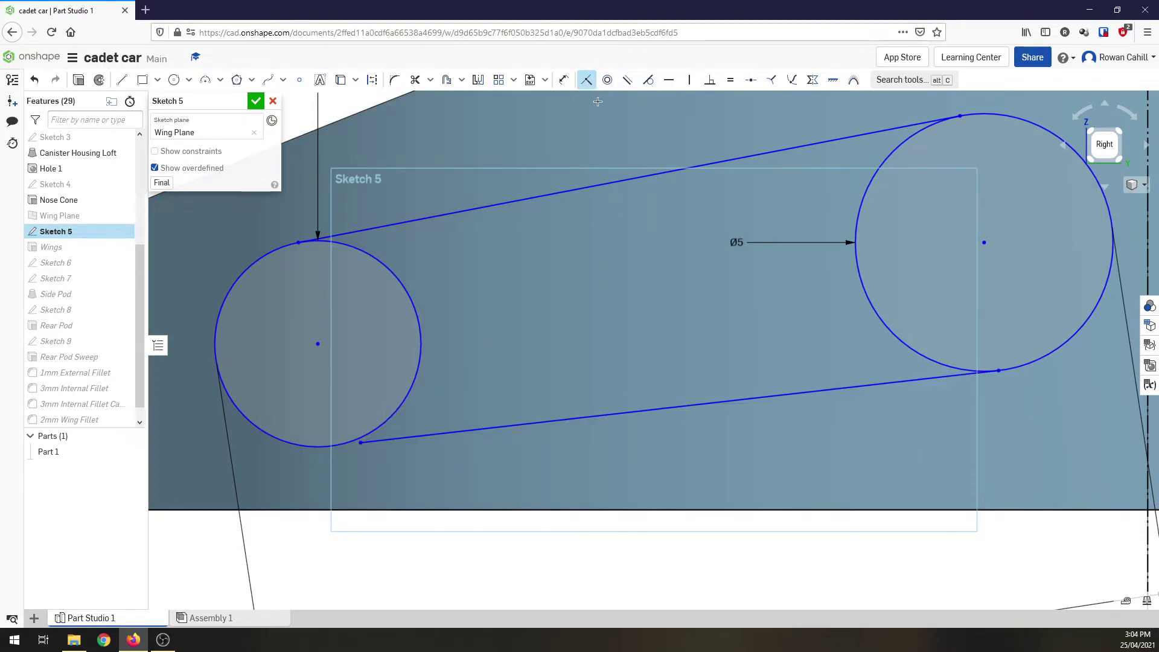
left_click(361, 443)
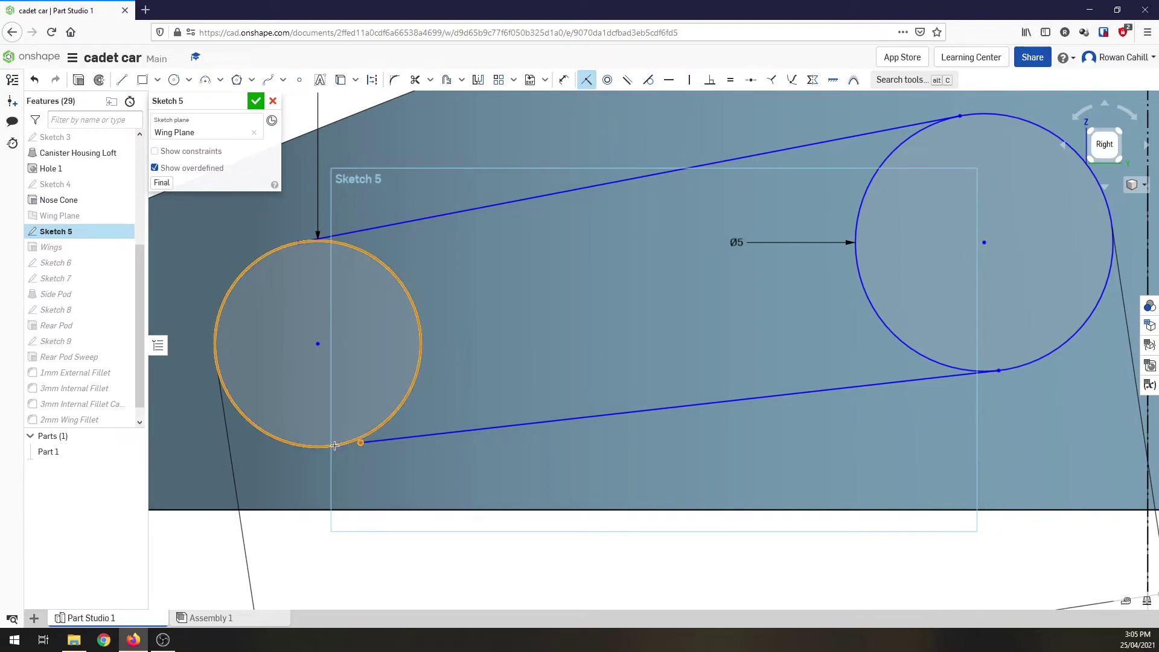
left_click(335, 445)
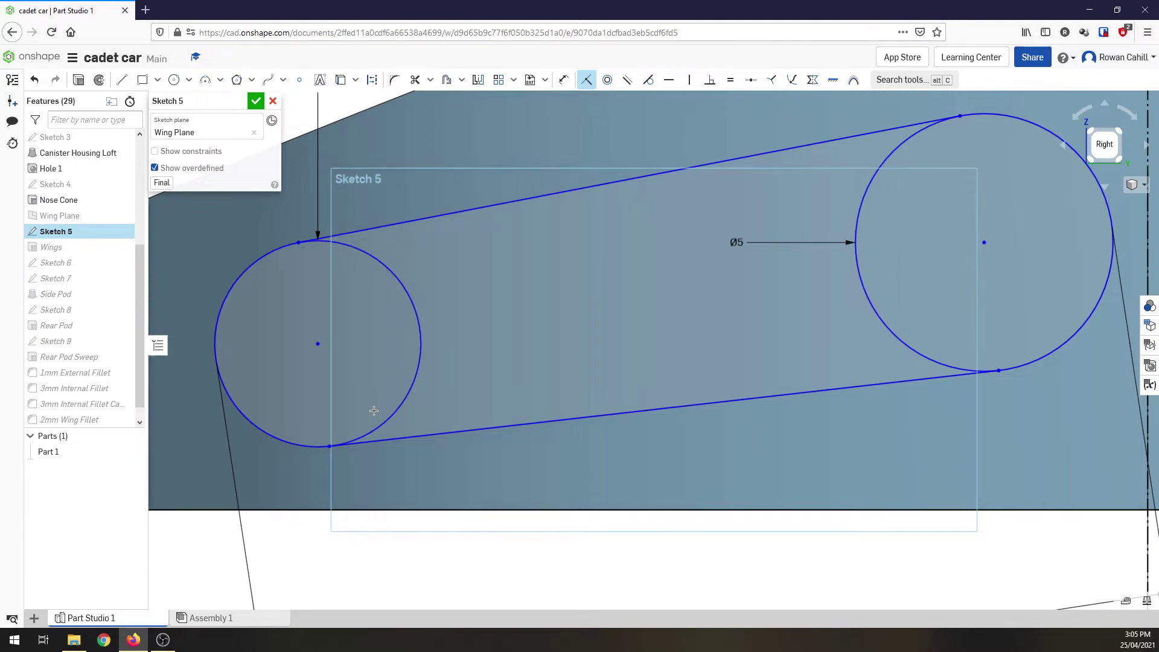
scroll(373, 411, "up", 1)
scroll(374, 410, "down", 3)
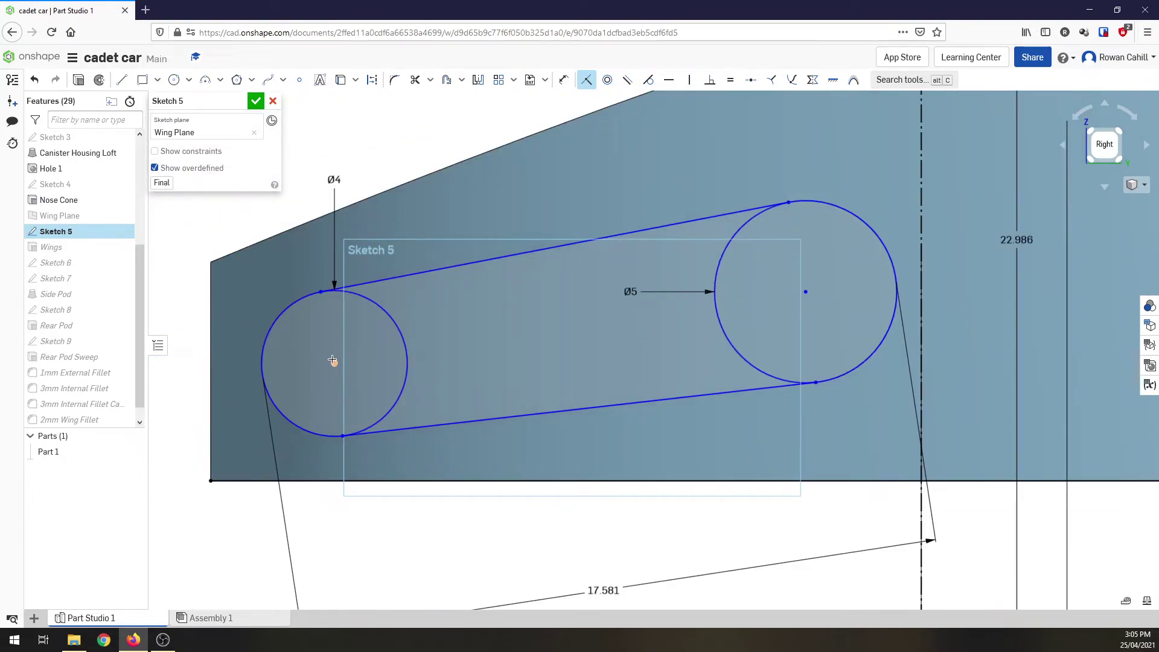
key("Escape")
Nudge the small and large circles slightly, then finish Sketch 5
left_click_drag(335, 362, 342, 357)
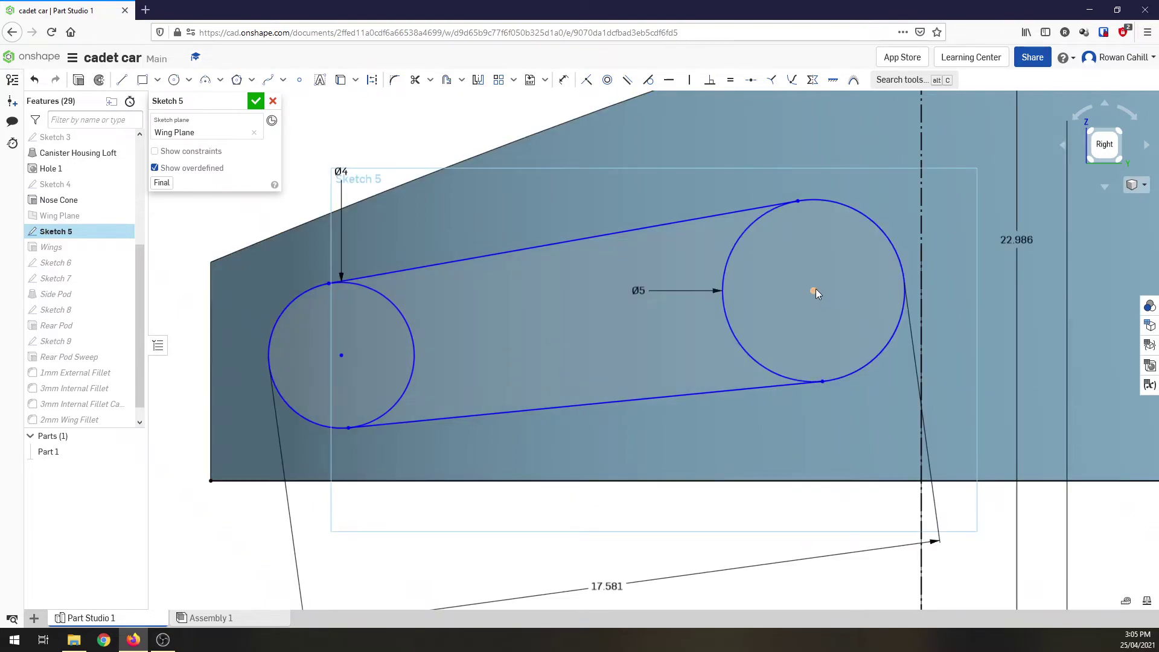
left_click_drag(815, 289, 803, 288)
scroll(802, 290, "down", 5)
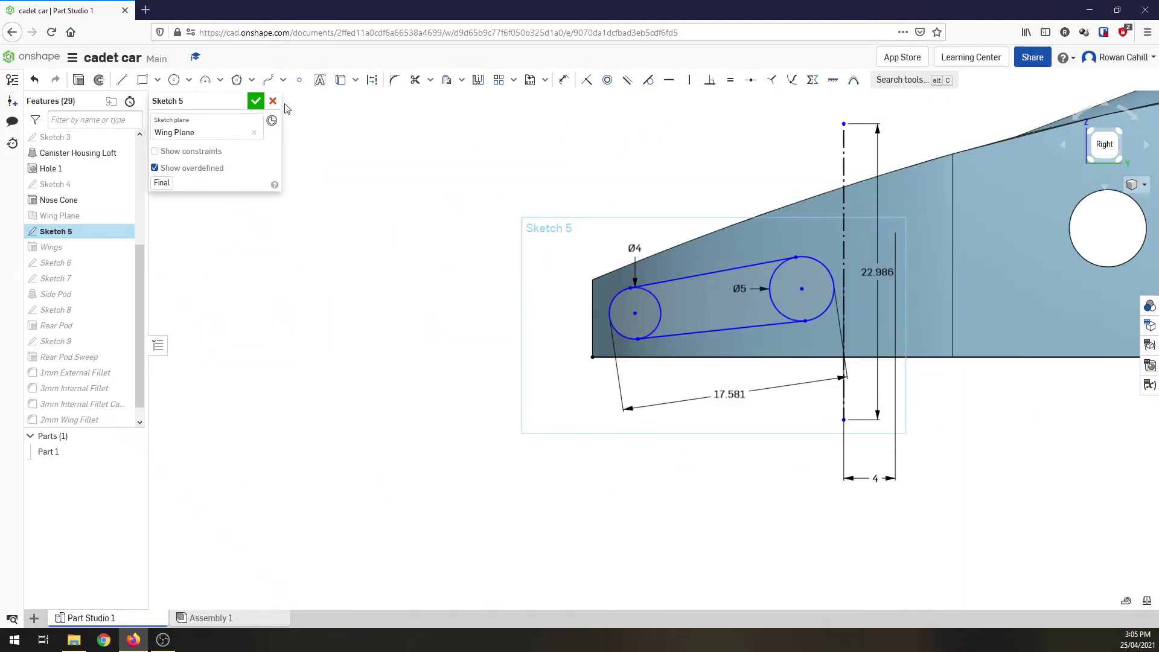
left_click(254, 101)
Fillet the front wing-to-body edge with a 3 mm radius
left_click(1092, 135)
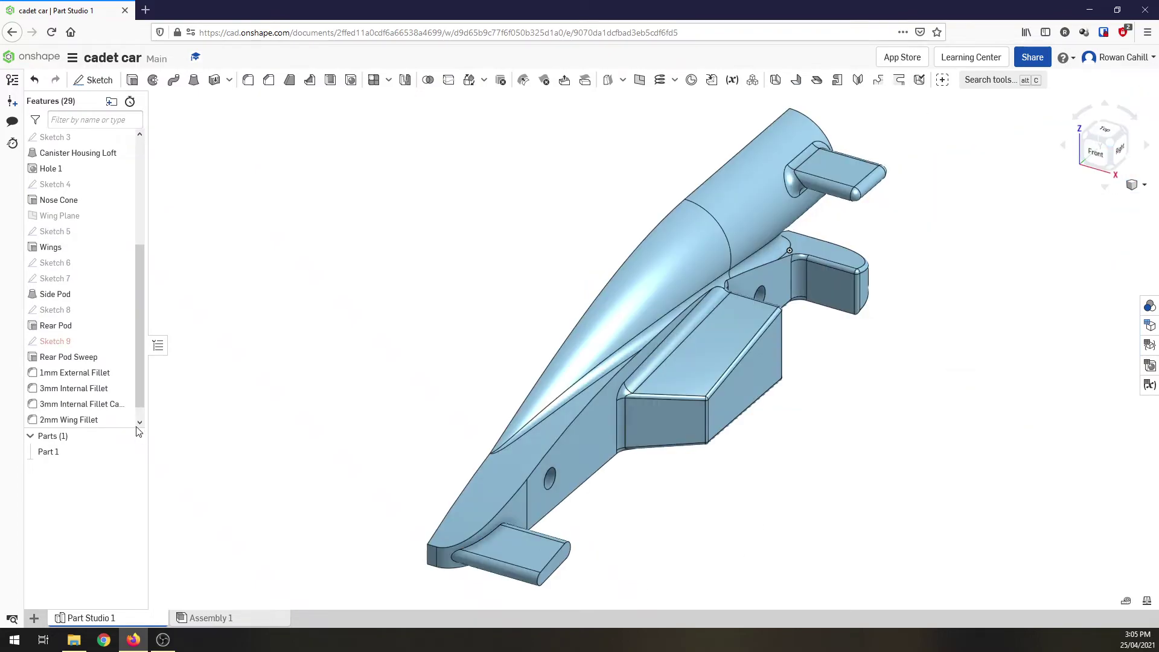
left_click(248, 80)
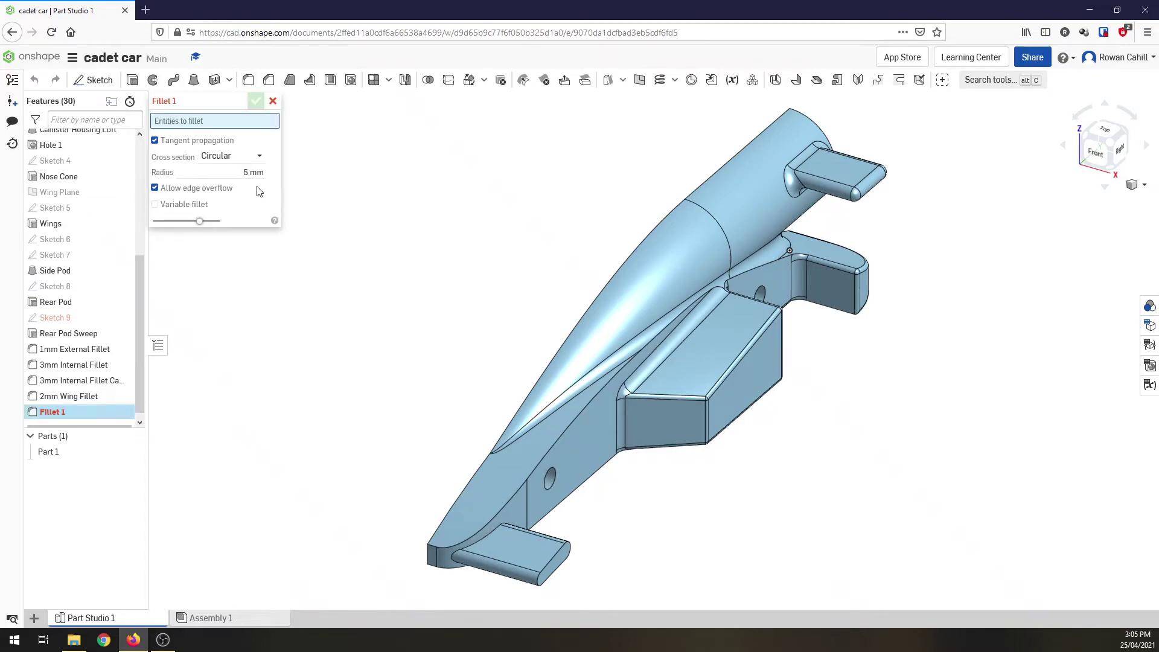
left_click(261, 173)
type("3")
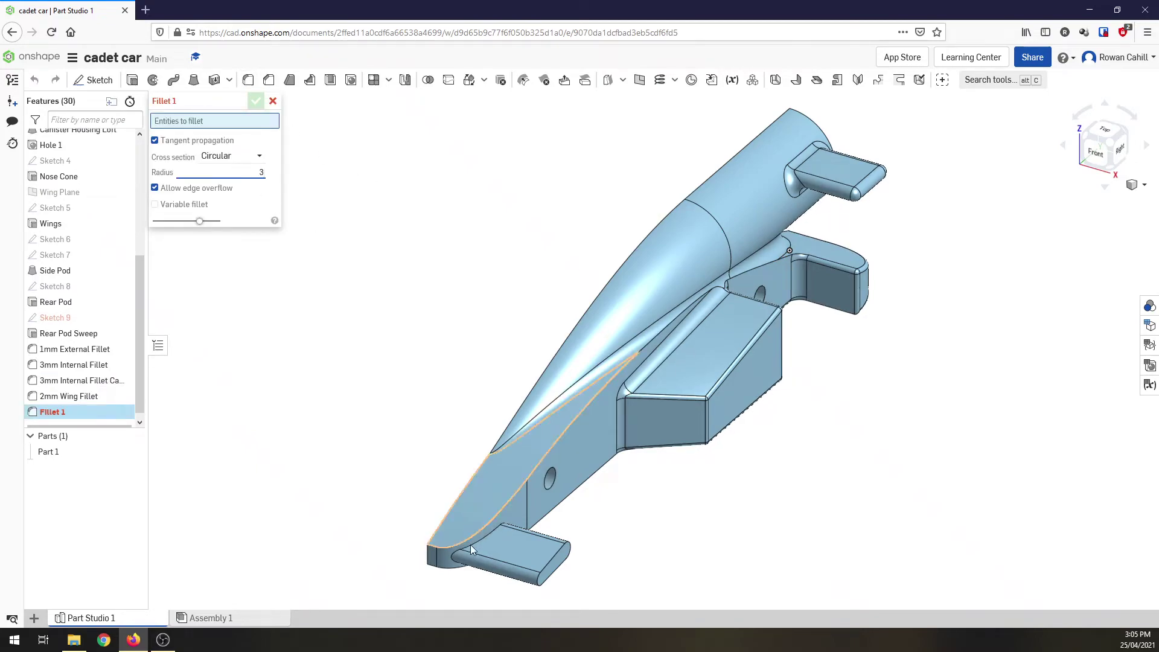
left_click(471, 547)
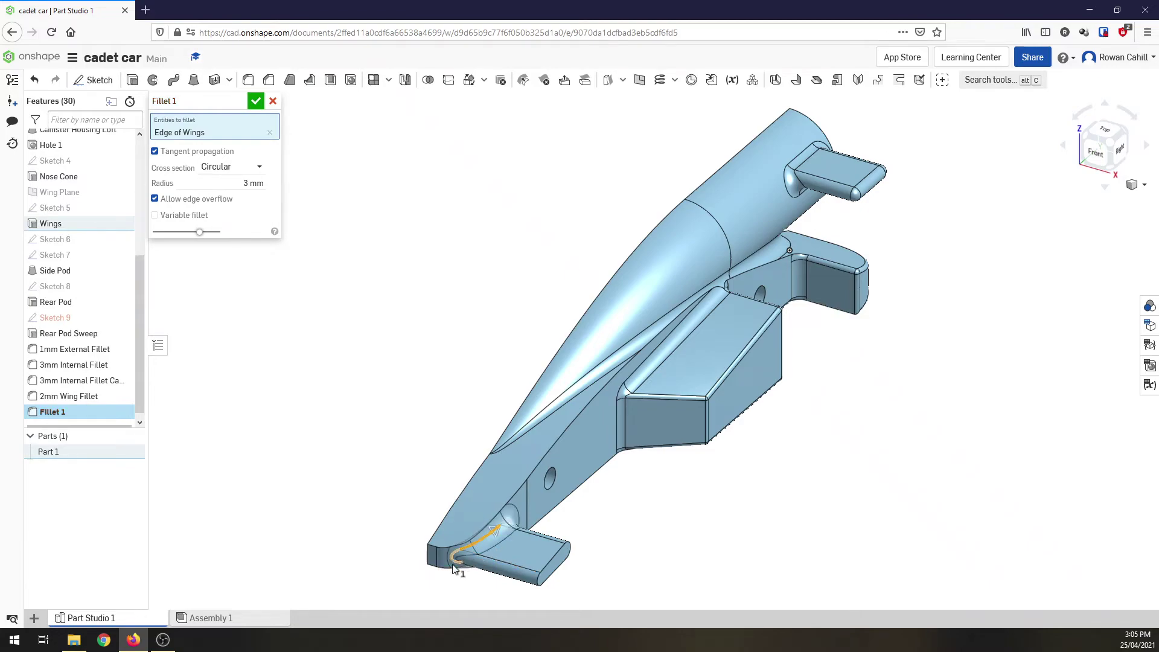
scroll(453, 567, "down", 2)
scroll(449, 565, "up", 3)
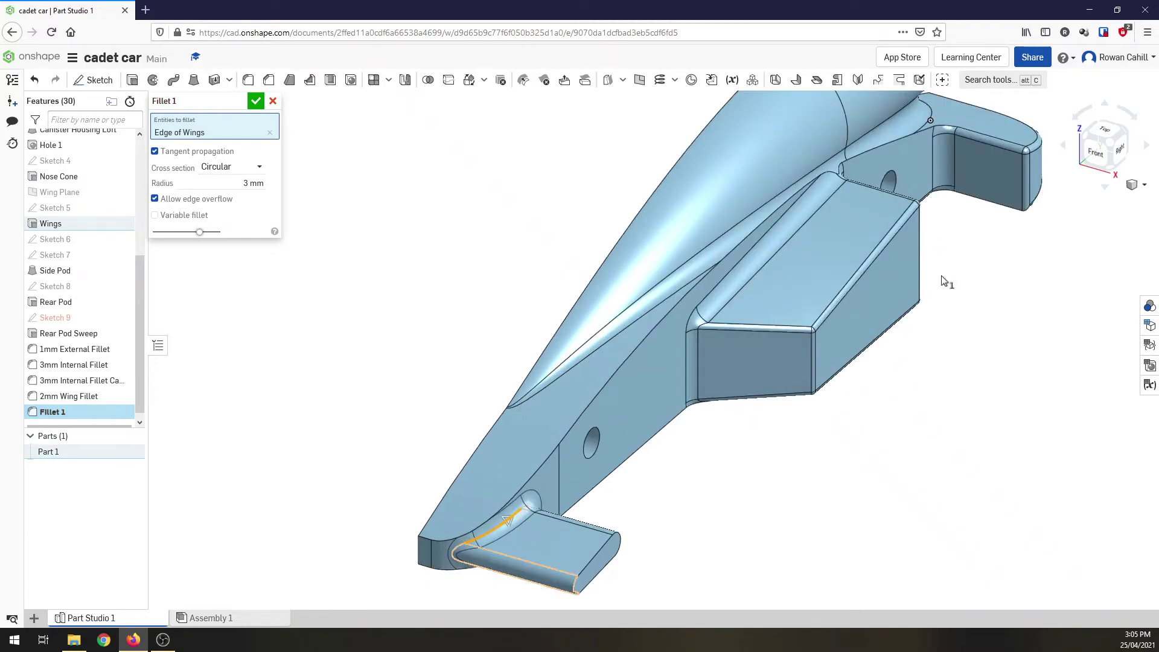
left_click(1128, 137)
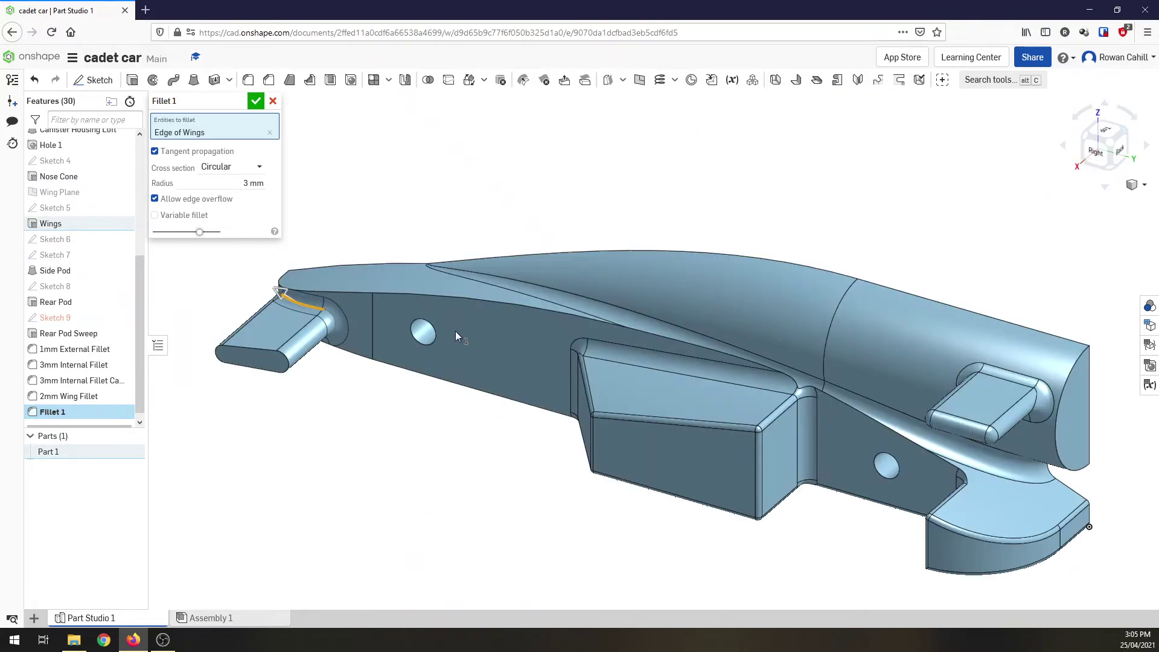
left_click(255, 101)
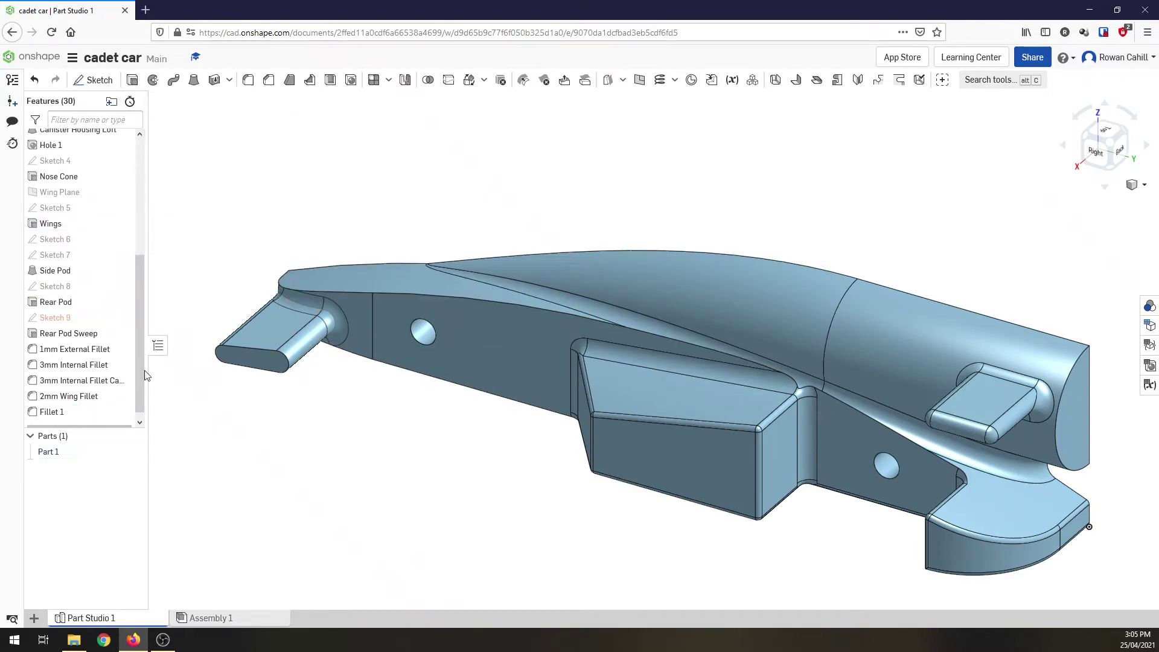
Rename the new fillet to '3mm Internal Front Wing Fillet'
right_click(55, 416)
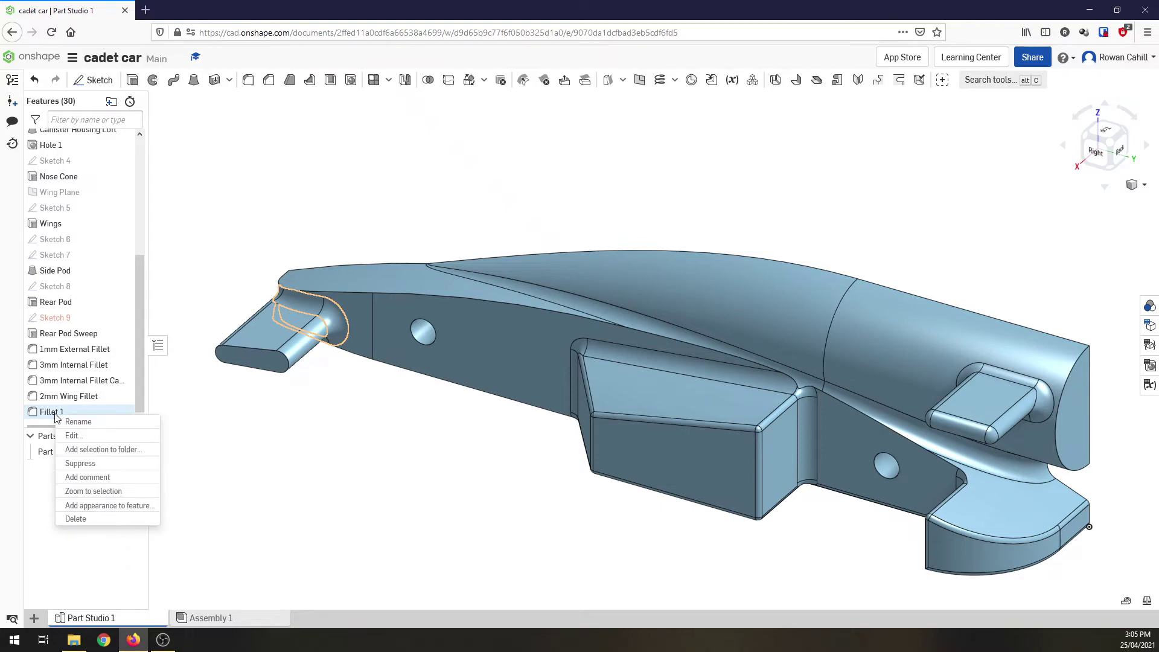
left_click(67, 423)
type("3mm Front Wing Fillet")
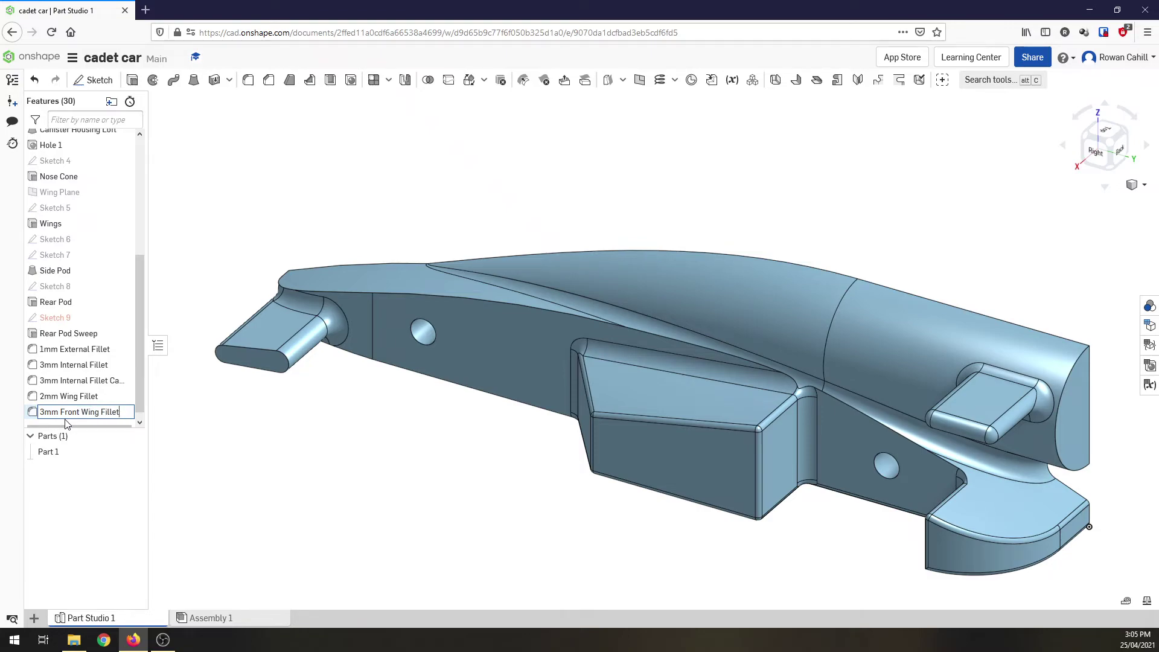
left_click(61, 412)
type("Internal")
key("Return")
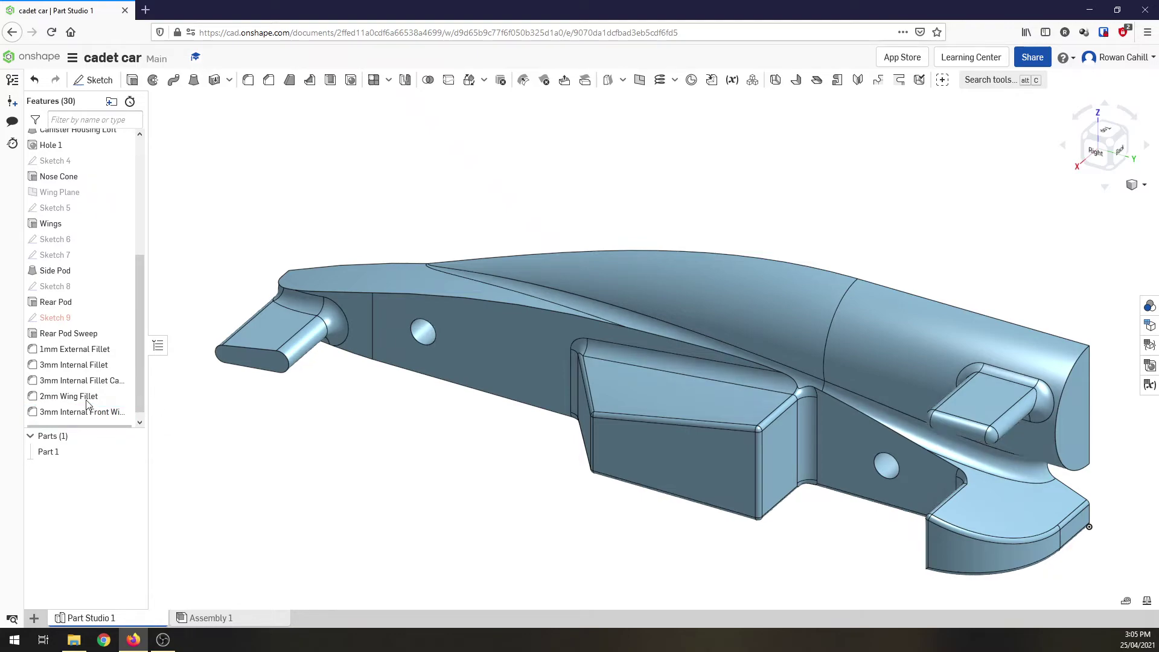
Add the front wing's end face to the 2mm Wing Fillet
double_click(70, 398)
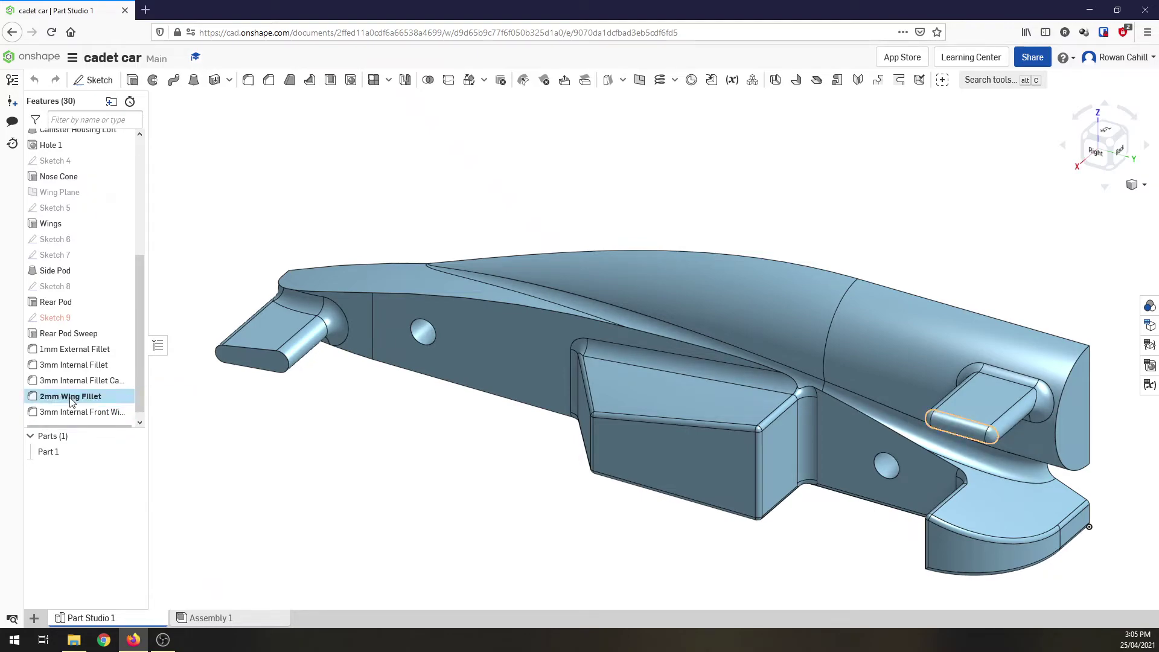
left_click(242, 354)
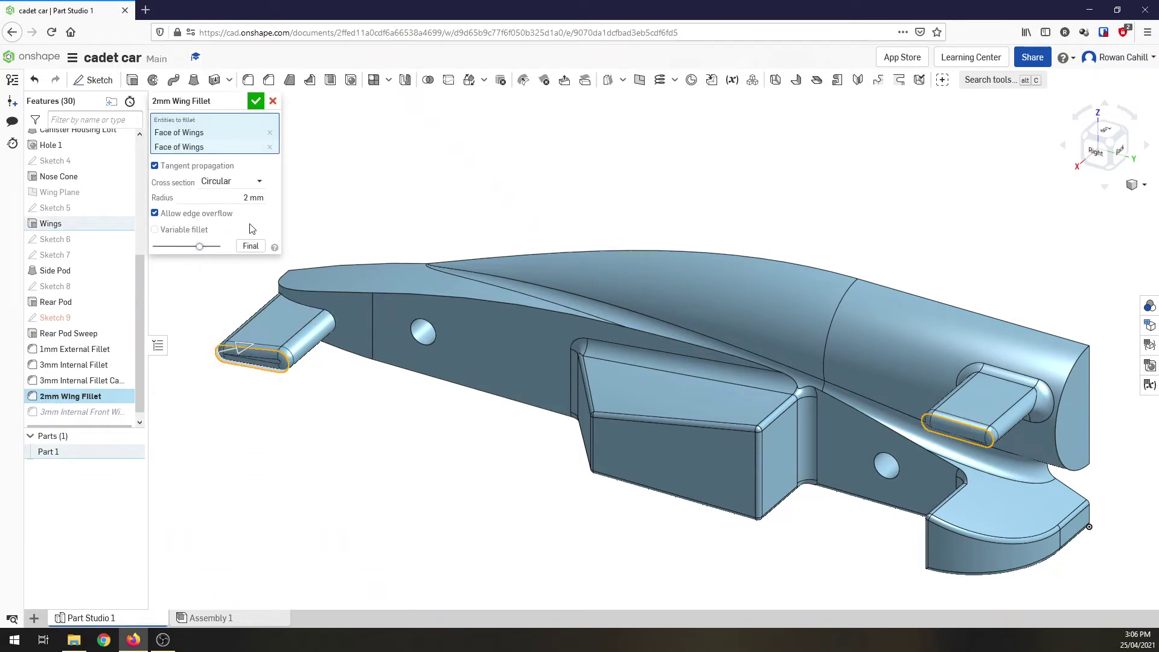
left_click(256, 101)
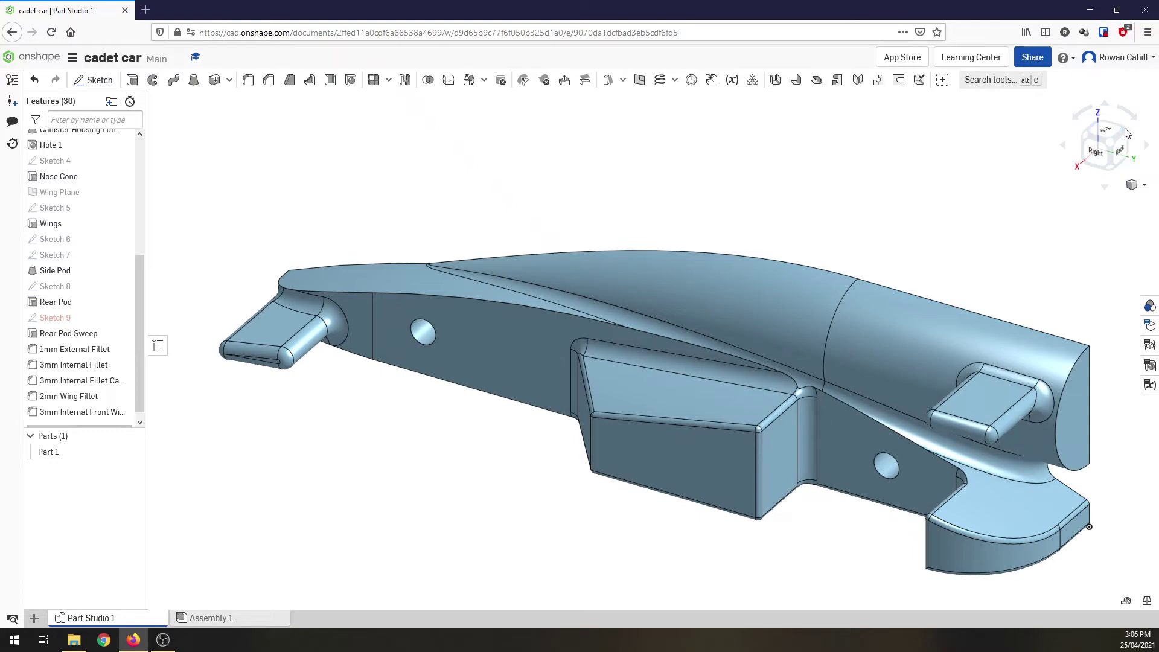
Mirror Part 1 about the Face of Car Body to create Mirror 1
left_click(1091, 141)
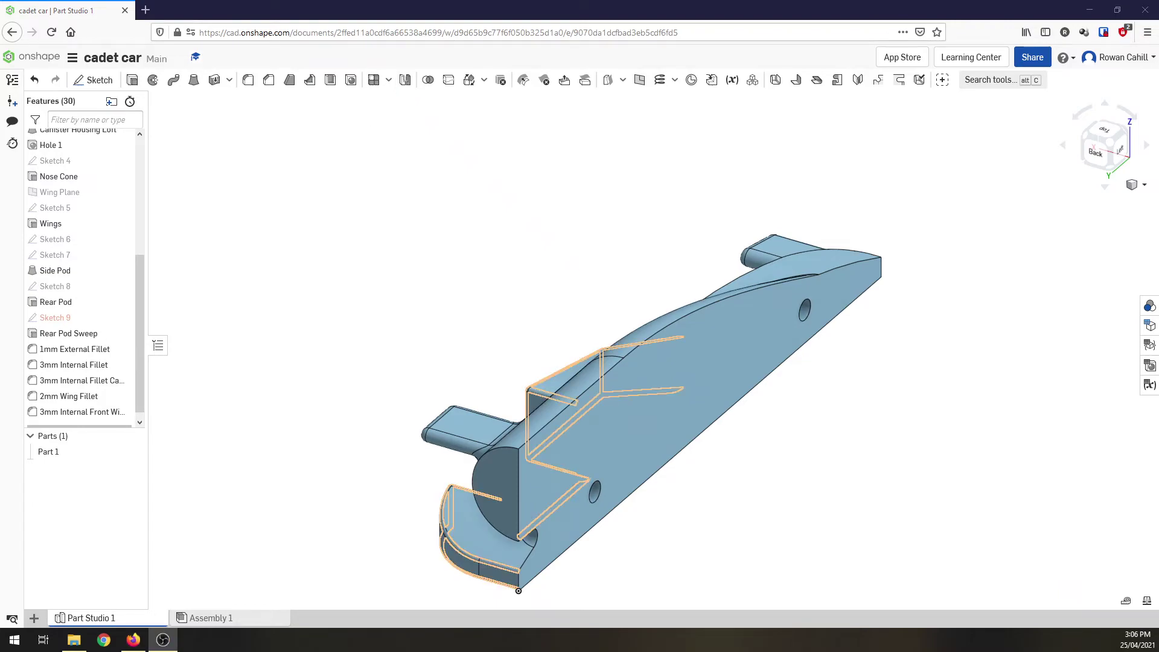
left_click(406, 81)
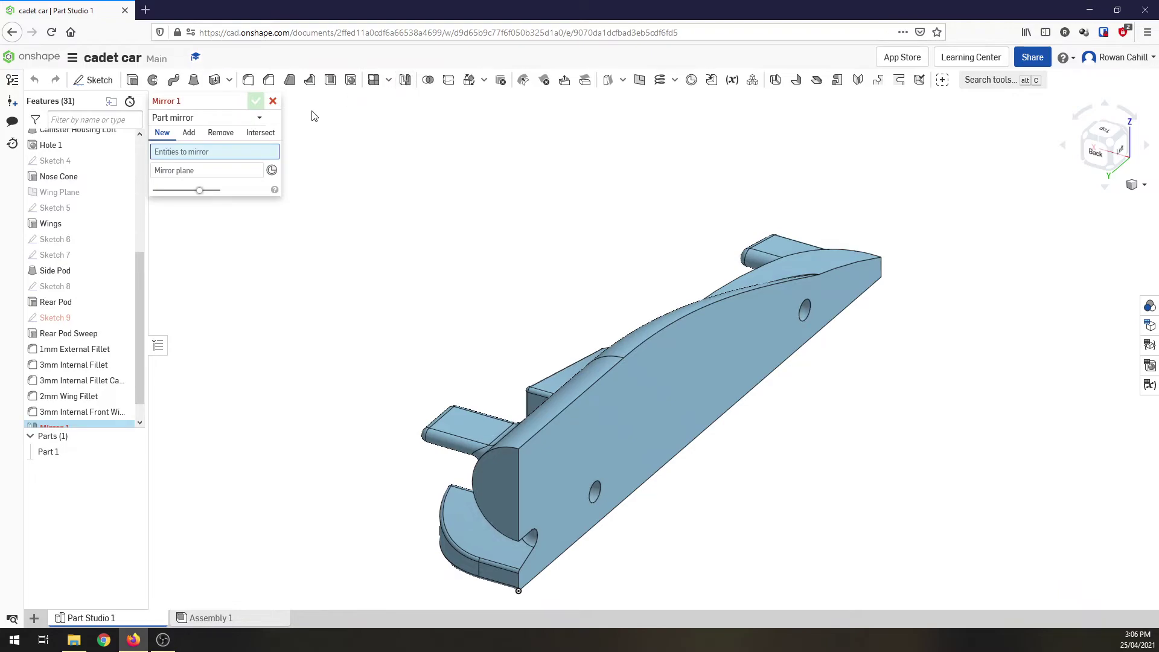
left_click(594, 391)
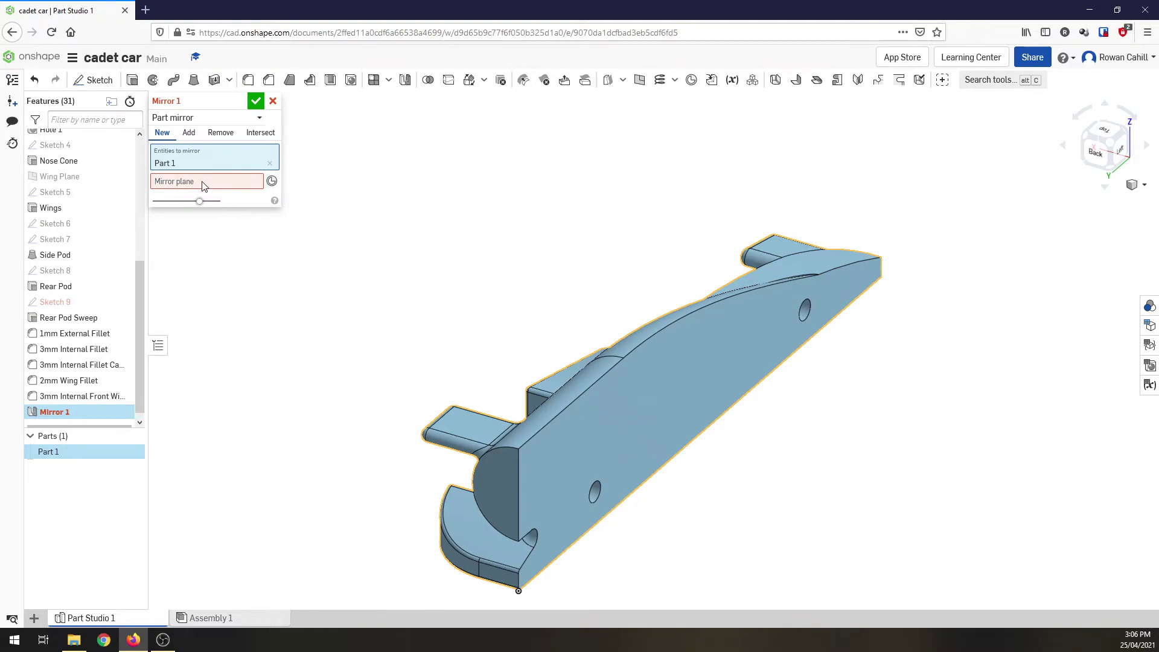
left_click(203, 181)
left_click(636, 406)
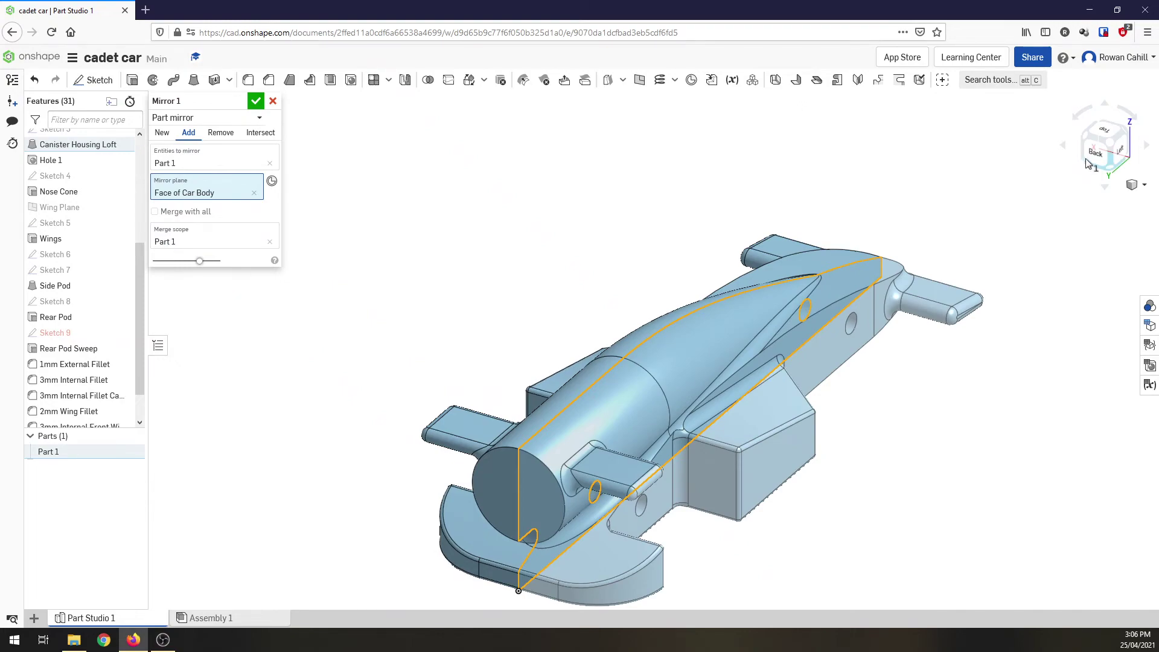
left_click(256, 102)
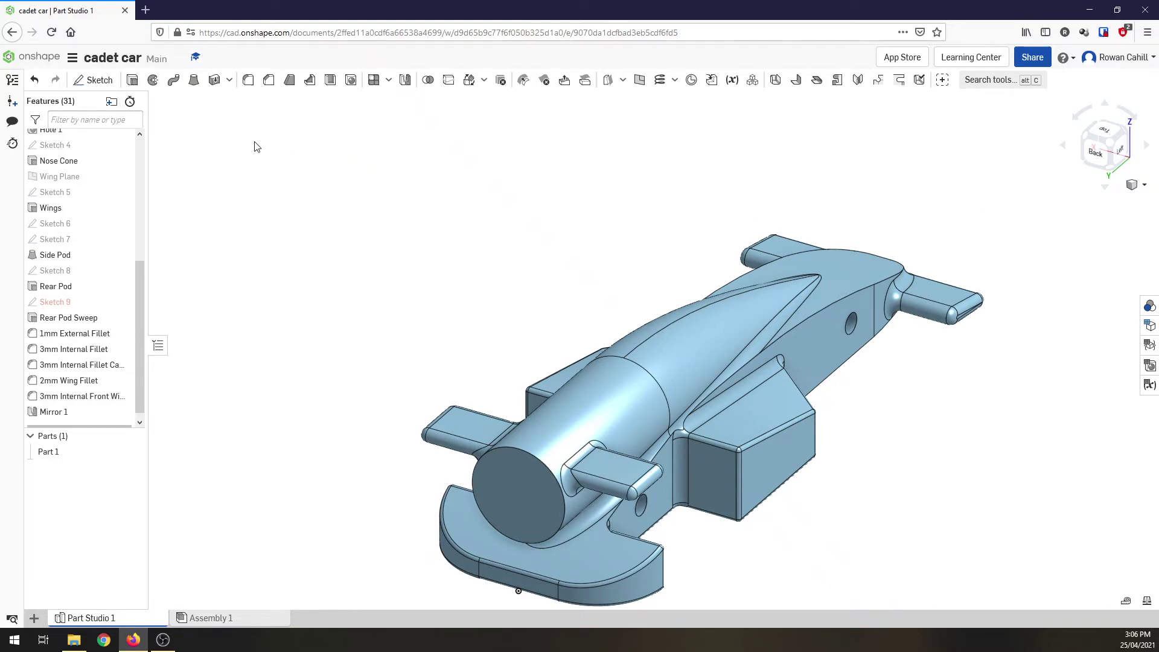
Start Sketch 10 on the canister housing end face and draw a 19 mm diameter circle
left_click(94, 80)
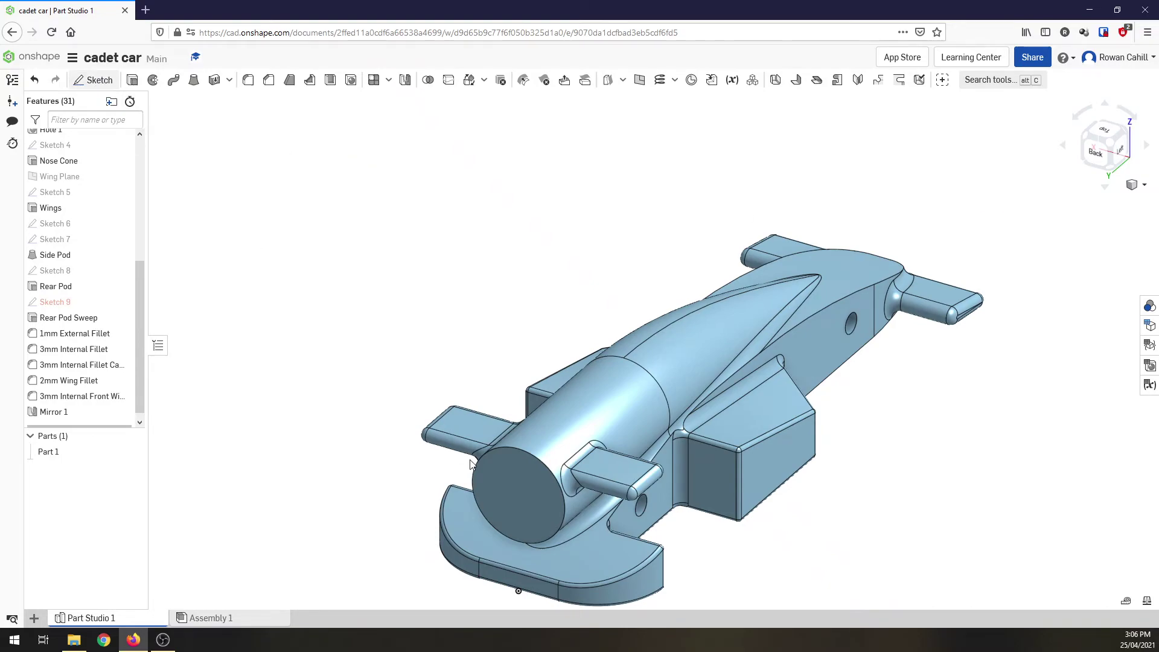
left_click(510, 495)
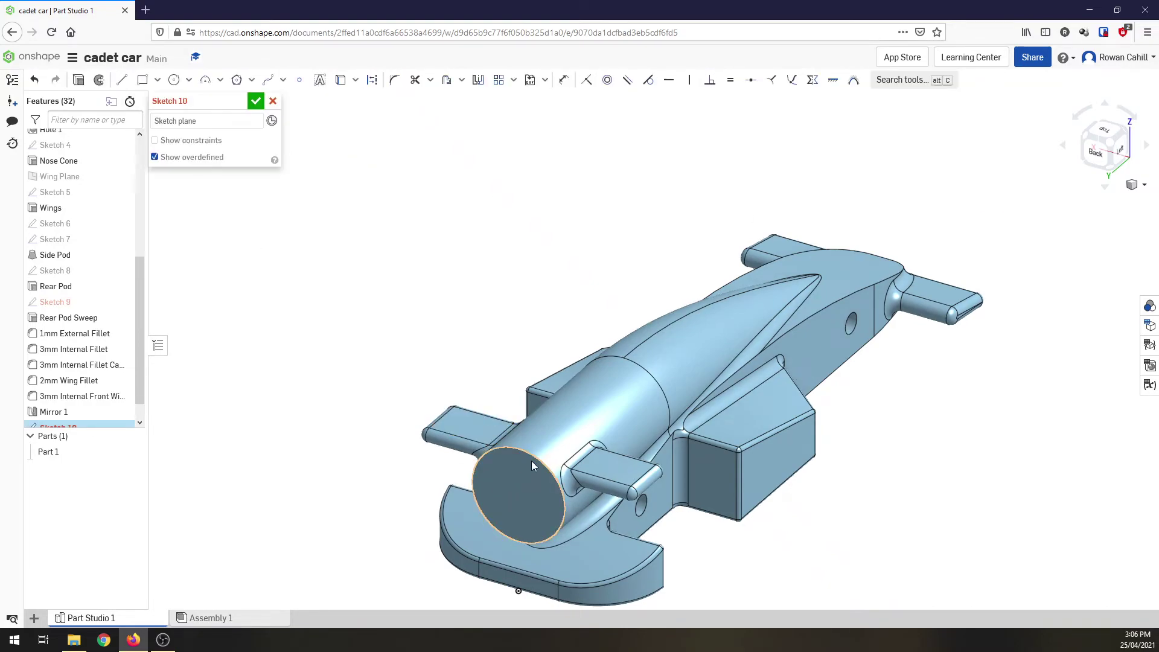
left_click(1099, 157)
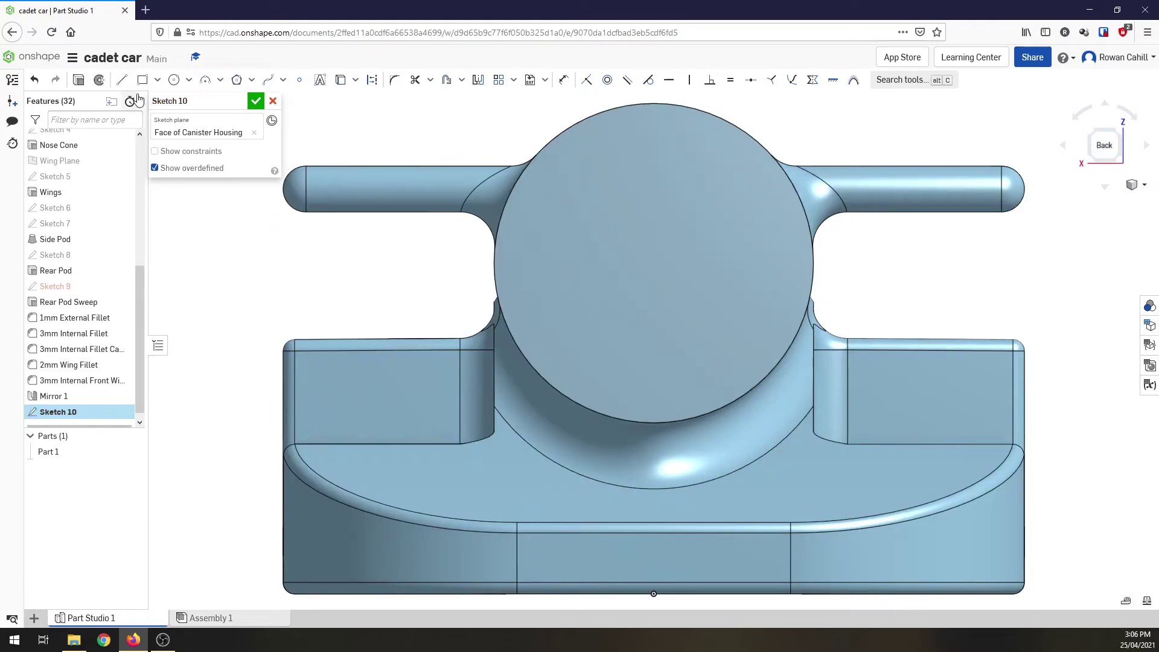
left_click(174, 79)
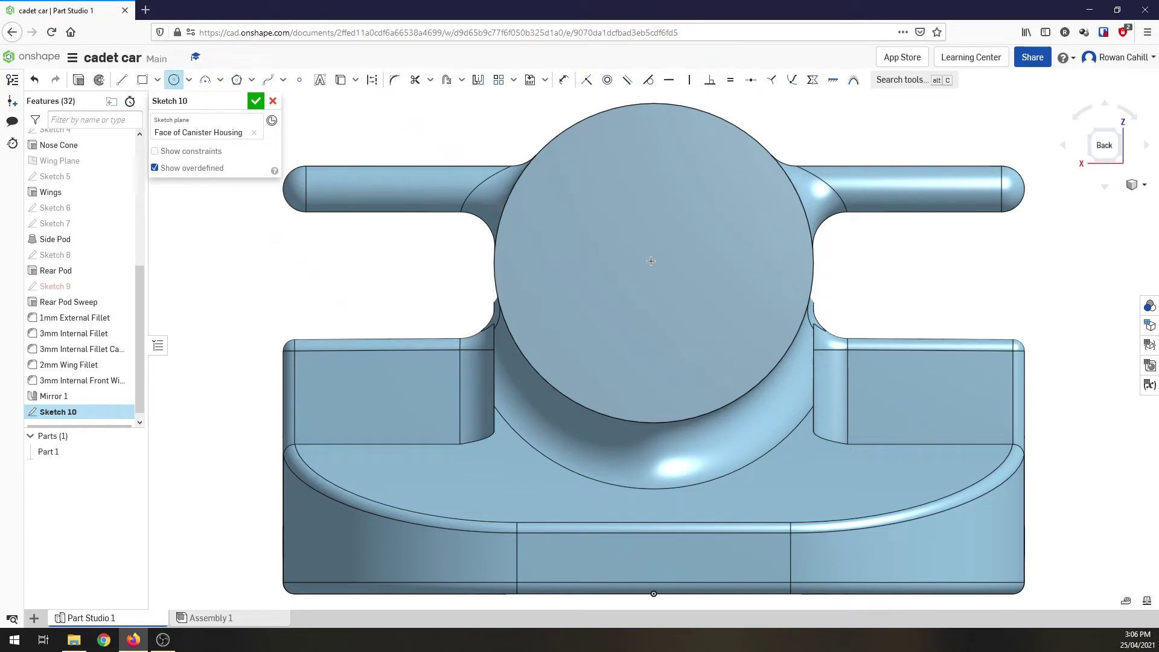
left_click(652, 261)
left_click(567, 331)
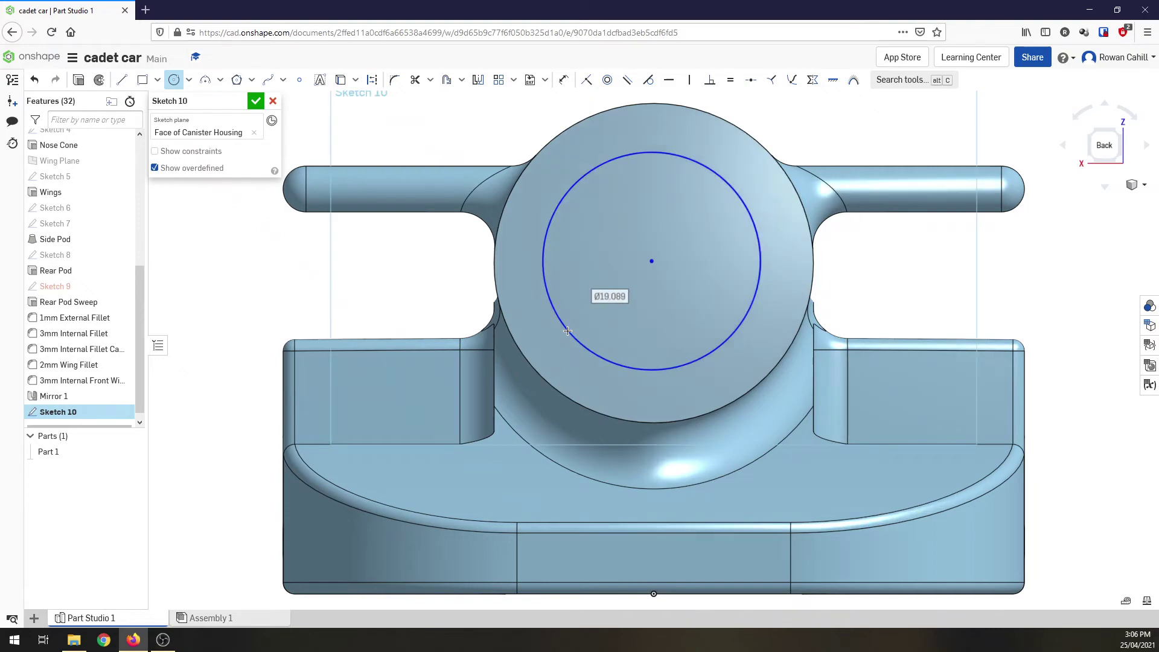
type("19")
key("Return")
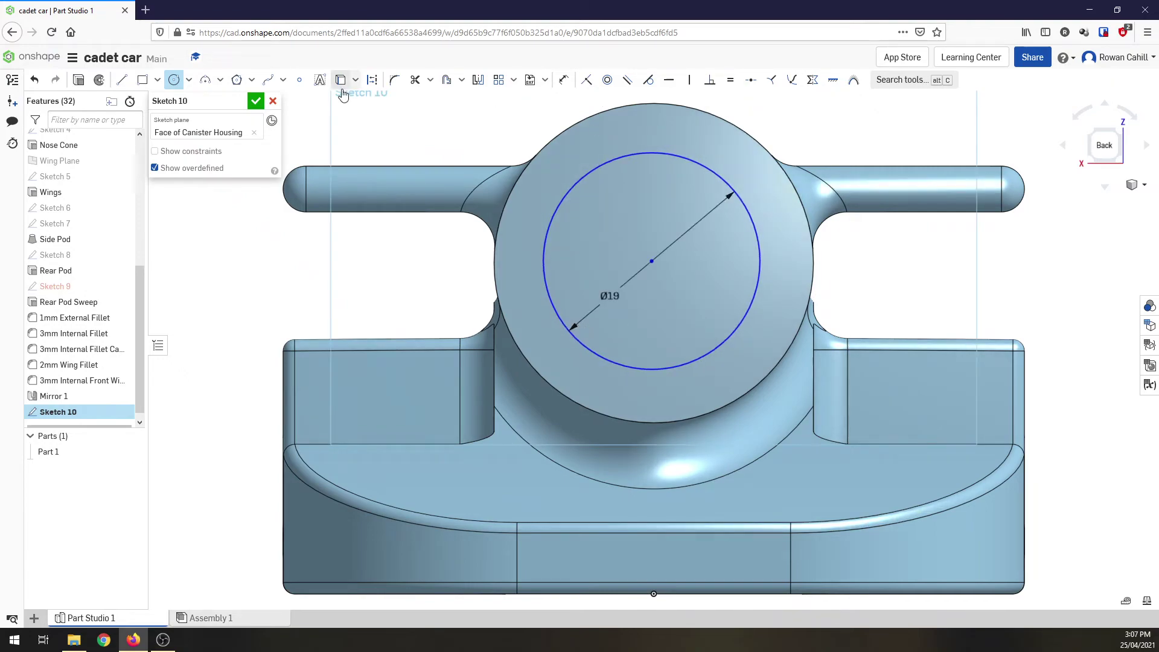
scroll(78, 187, "up", 5)
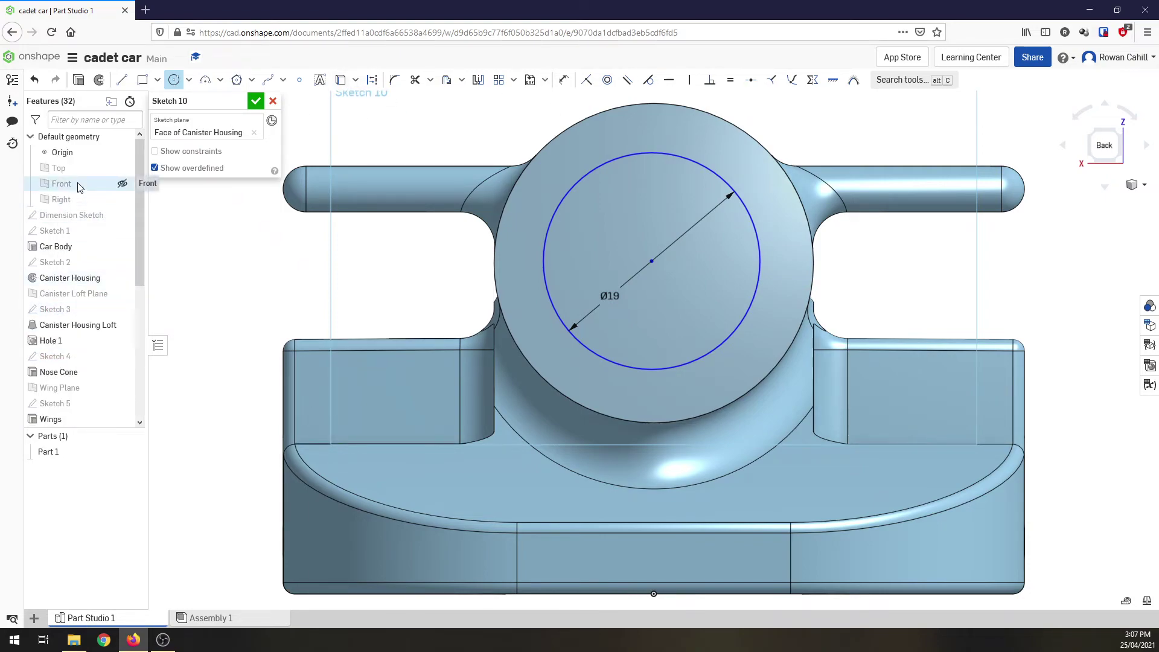
Constrain the circle centre onto the Right plane and make it concentric with the housing edge
left_click(122, 200)
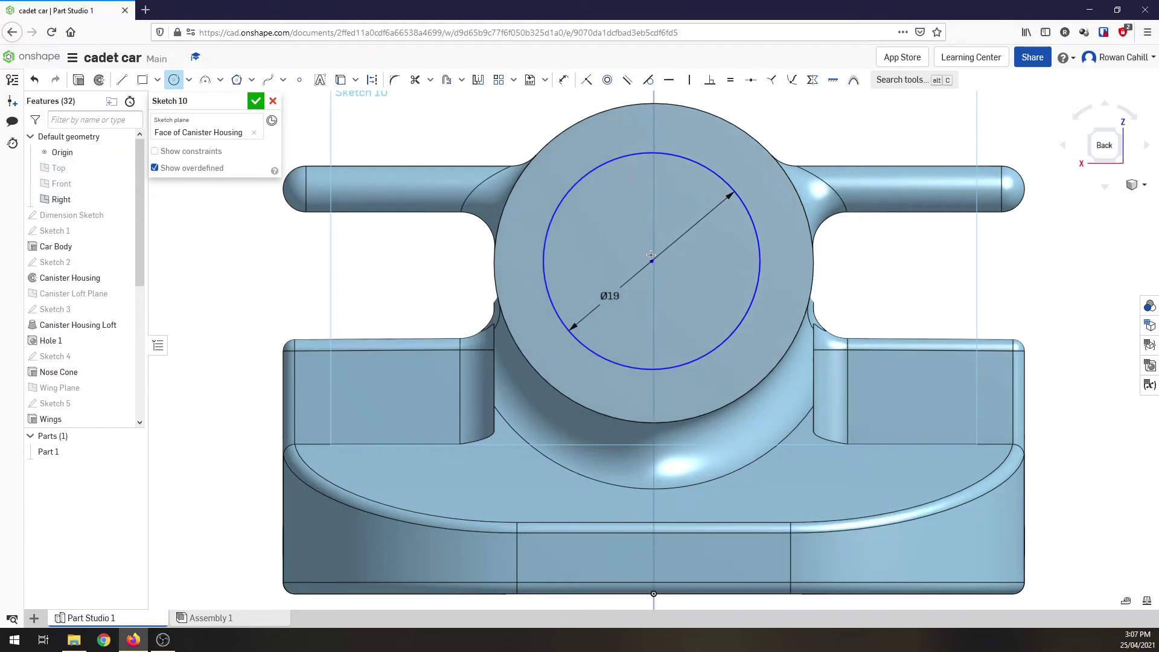
left_click(587, 80)
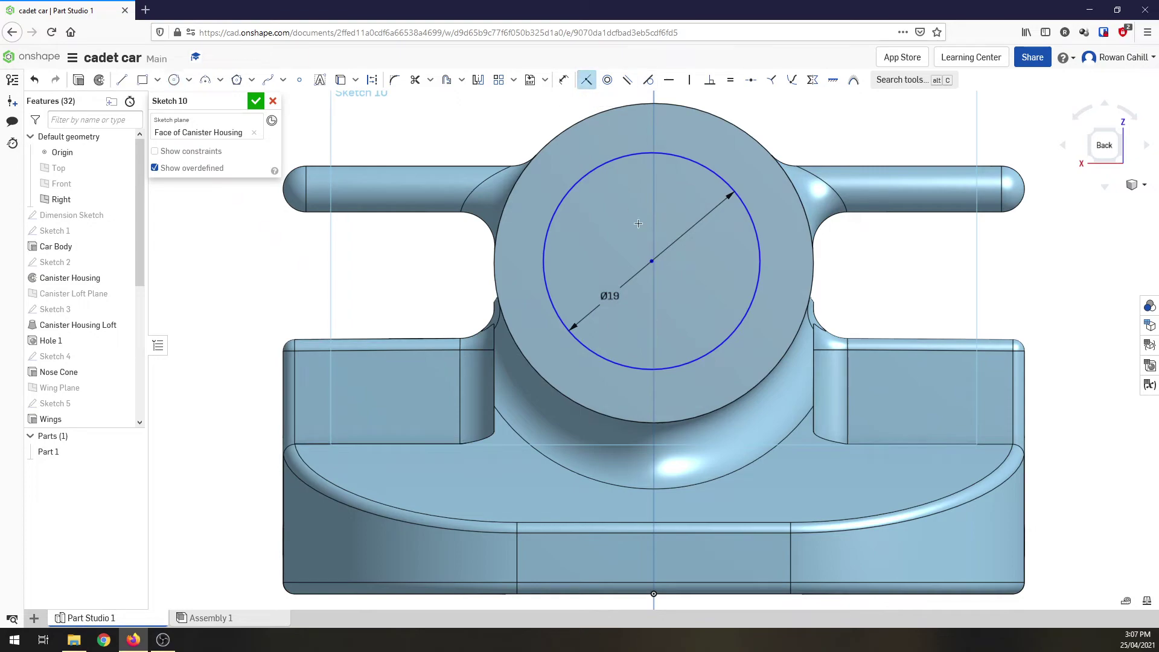
left_click(652, 260)
left_click(654, 248)
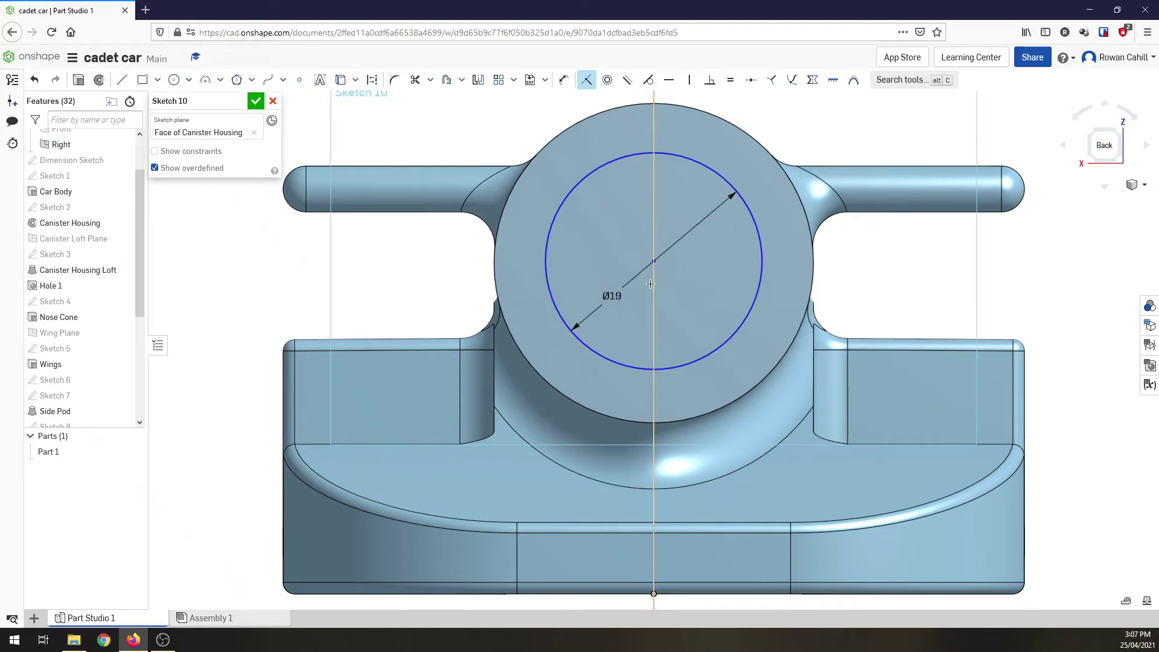
left_click(608, 81)
left_click(635, 156)
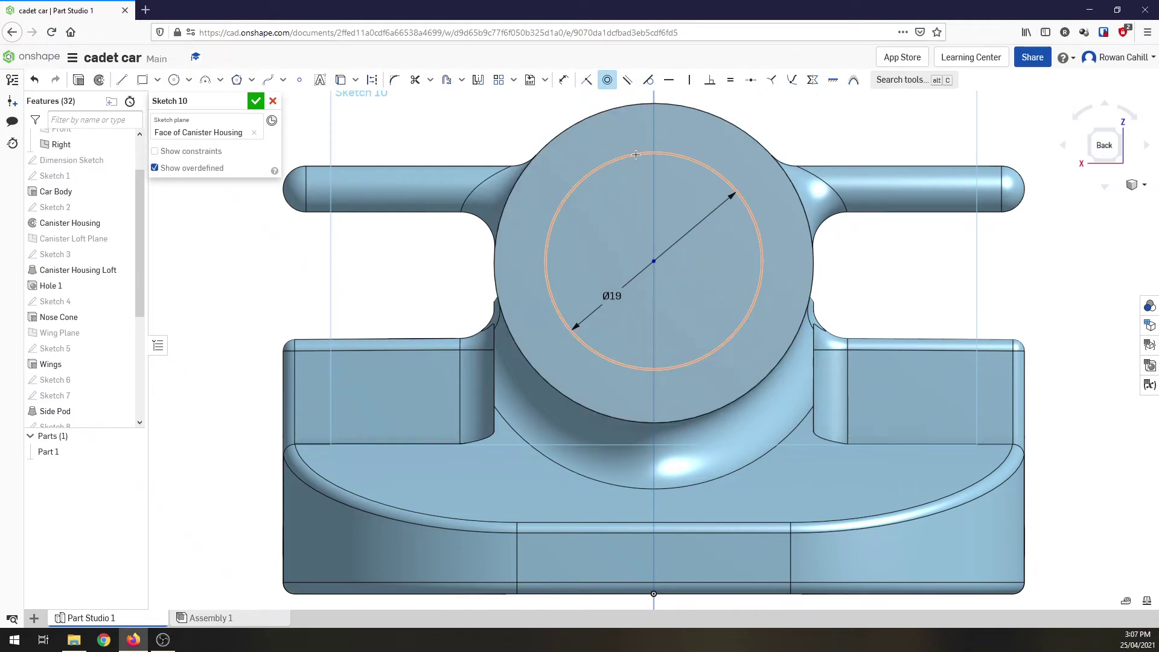
left_click(633, 105)
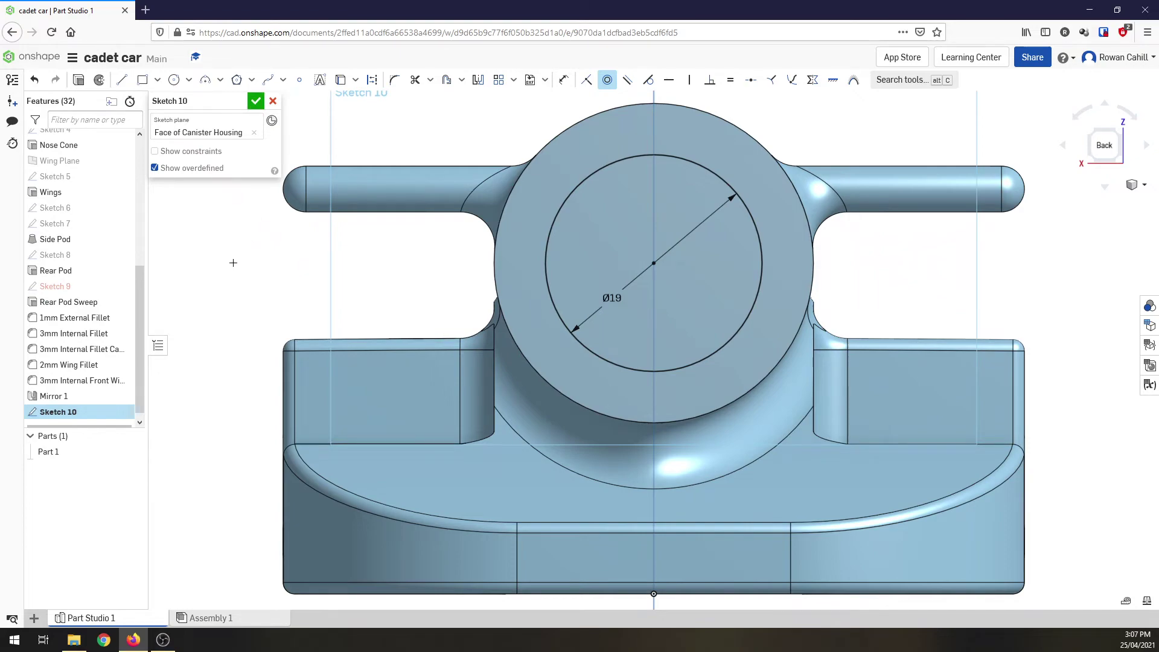
scroll(522, 498, "up", 2)
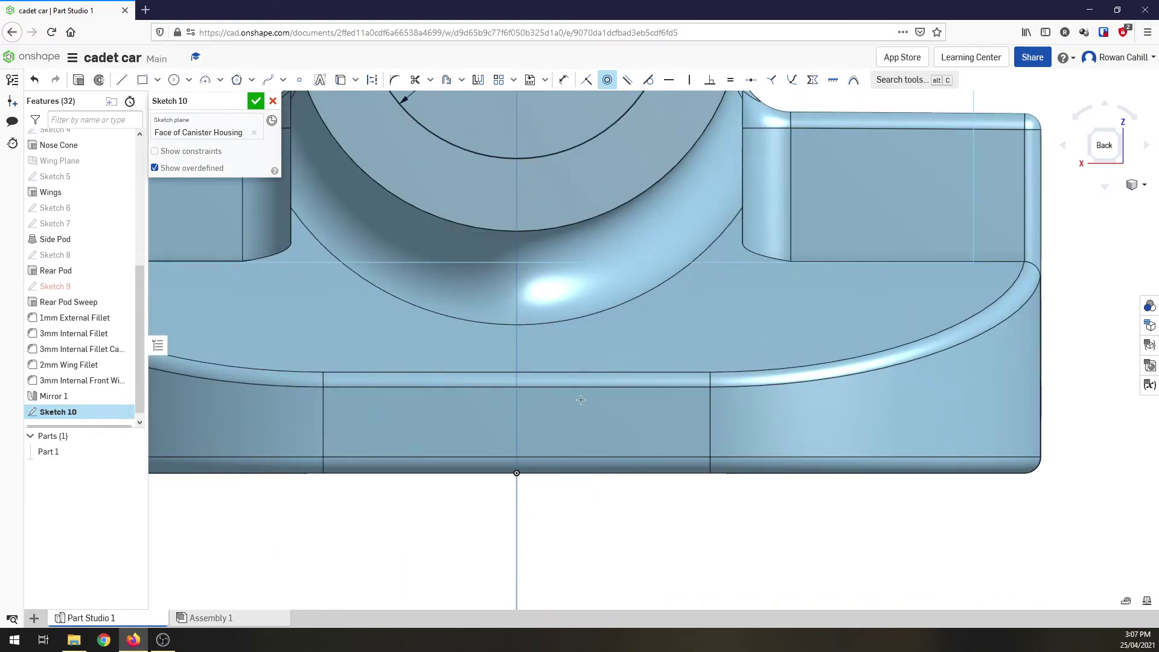
Draw a 6 × 6 mm corner rectangle at the bottom centre of the body
left_click(142, 80)
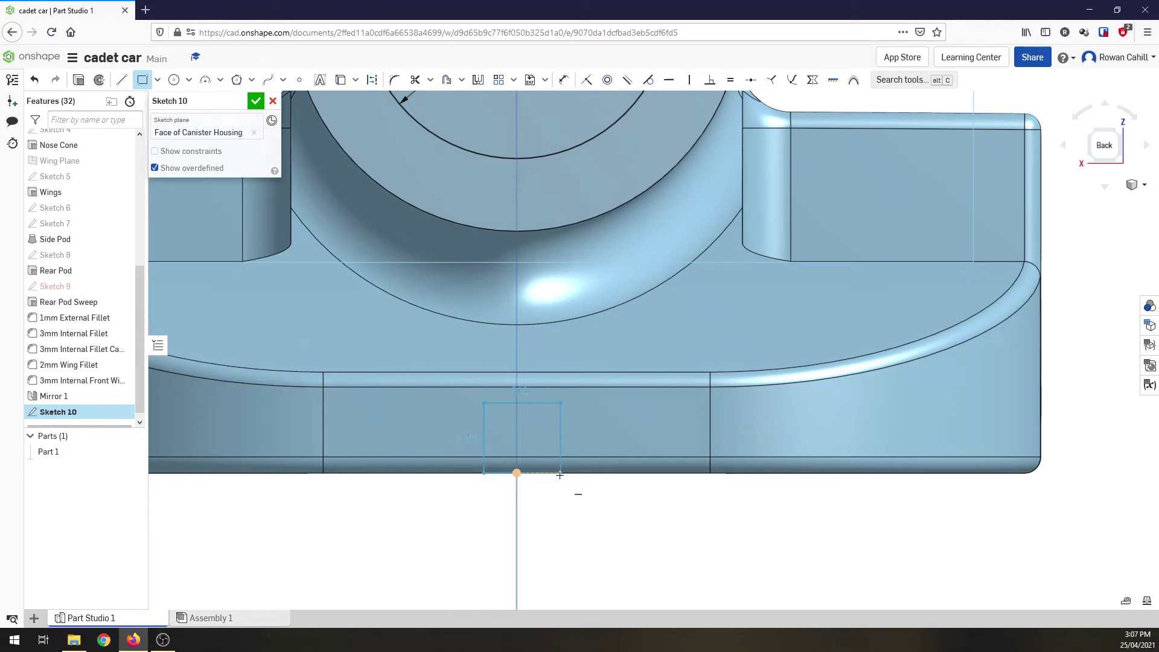
left_click(564, 473)
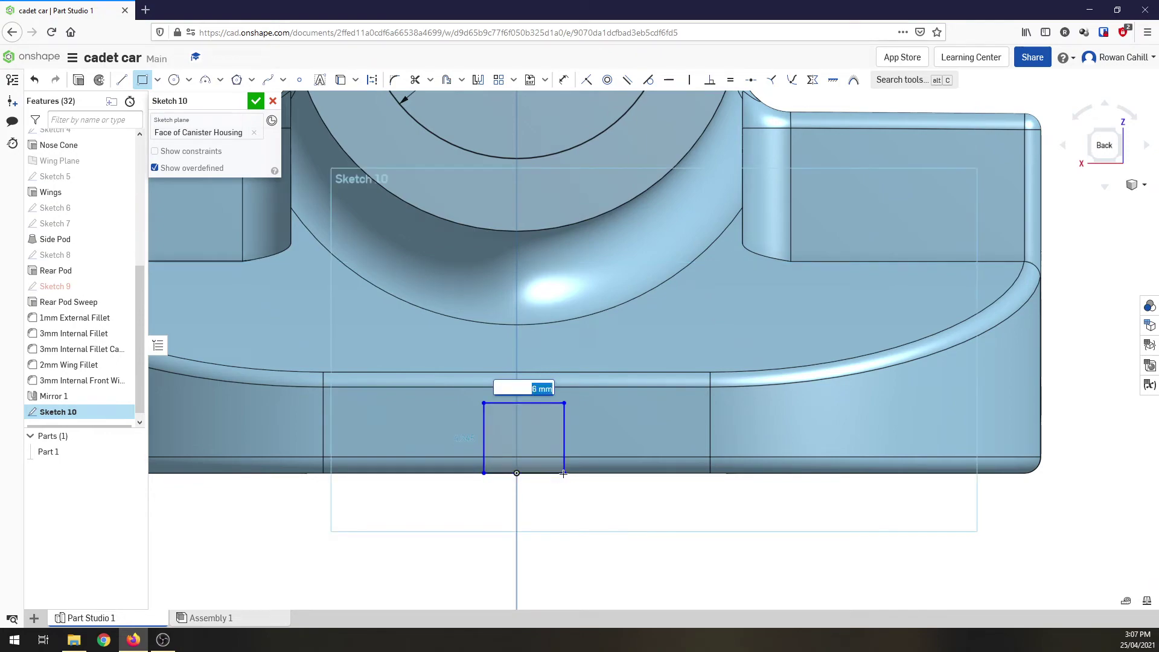
key("Tab")
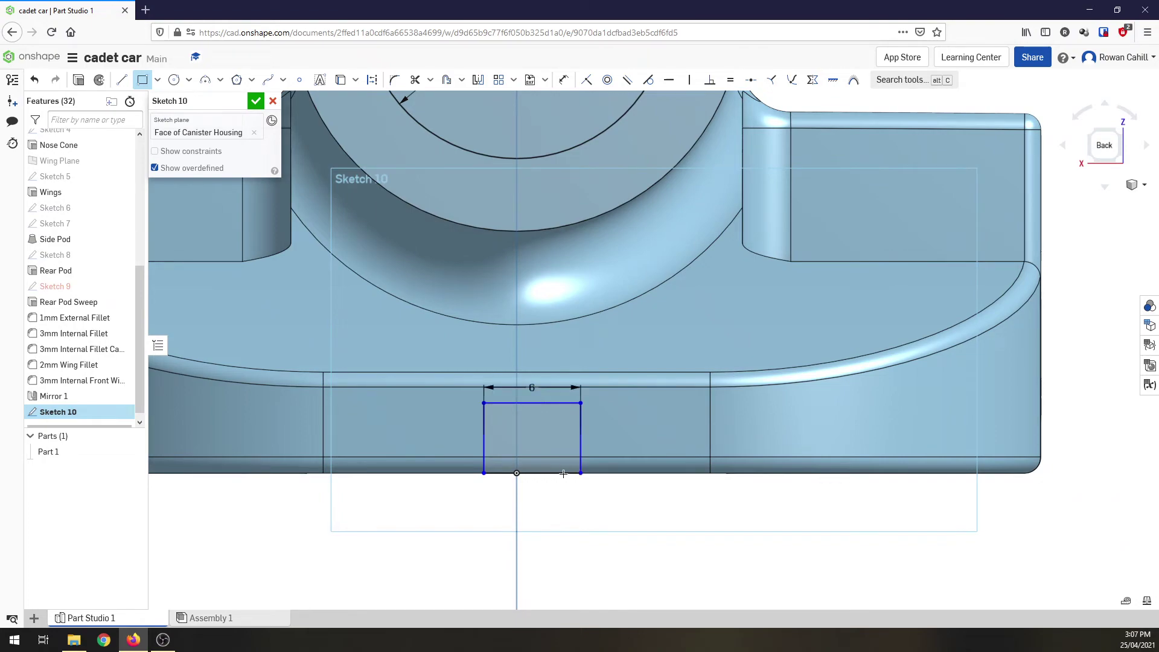
type("6")
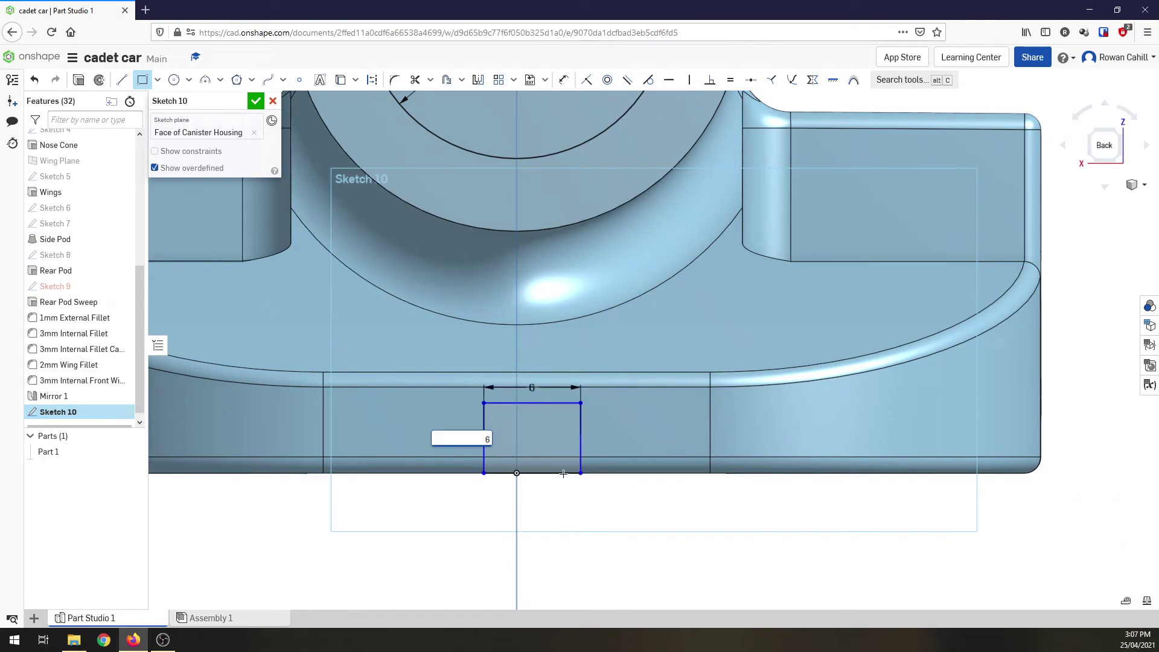
key("Return")
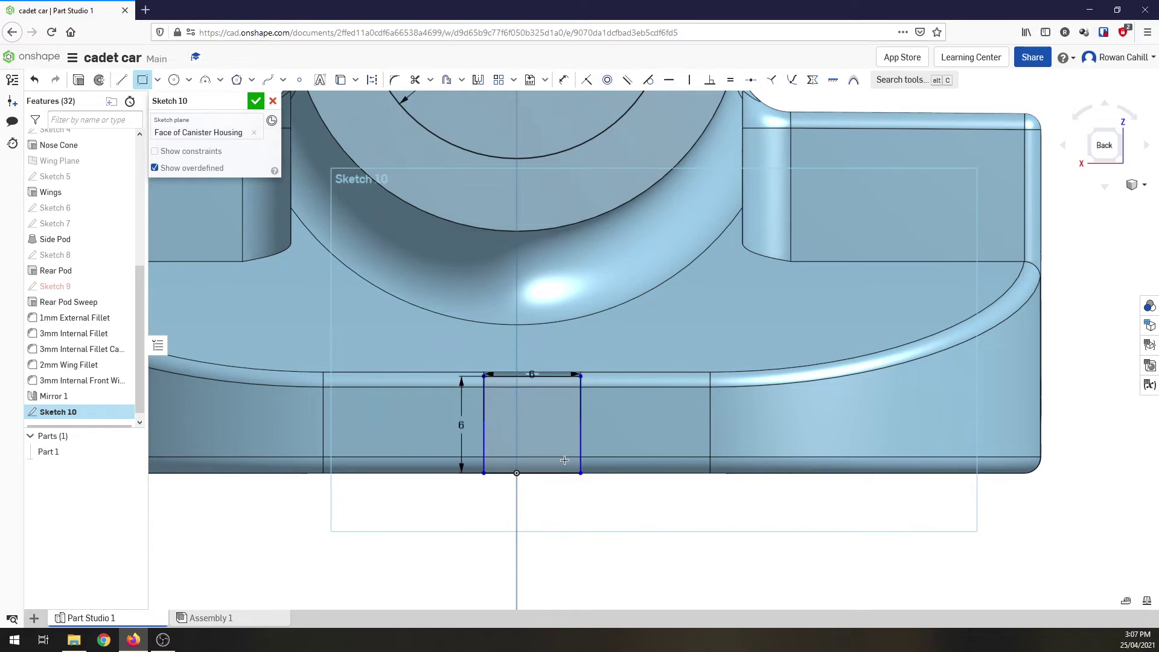
Centre the rectangle's bottom edge on the origin with Midpoint, accept Sketch 10, and go isometric
left_click(751, 79)
scroll(524, 484, "up", 3)
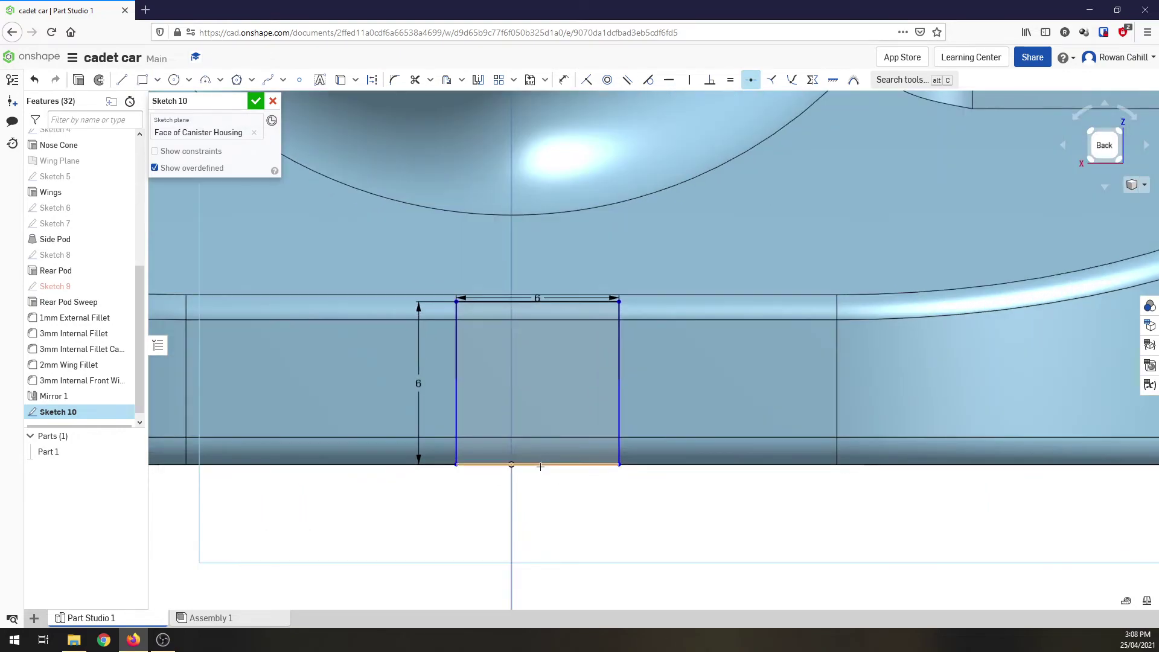
left_click(537, 465)
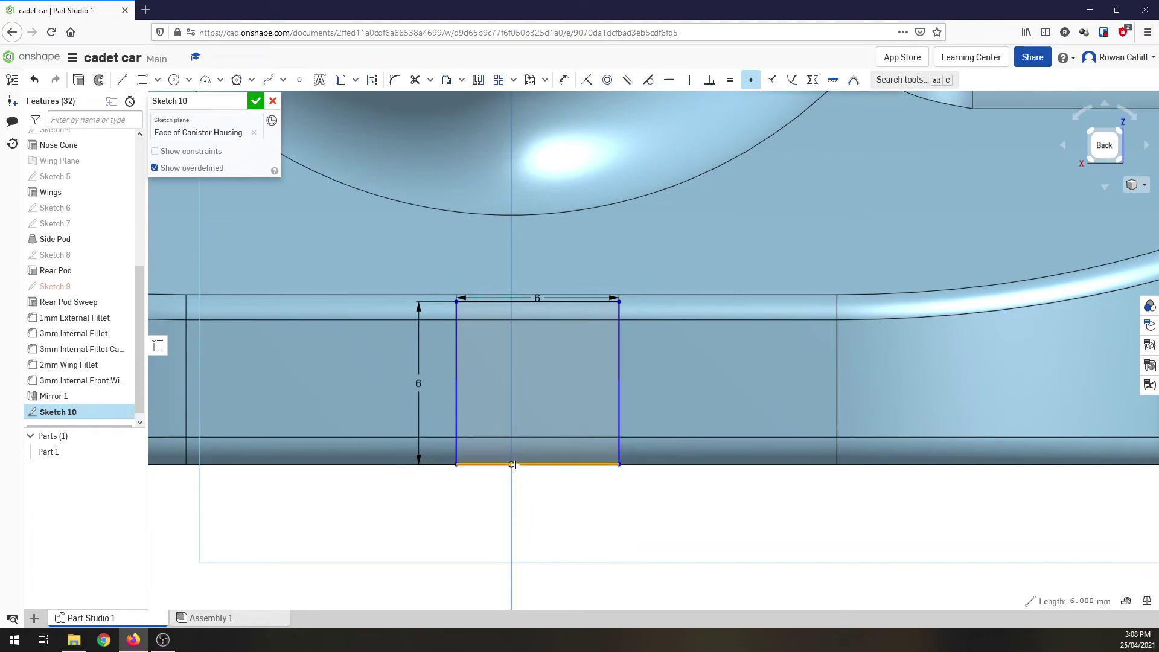
left_click(512, 464)
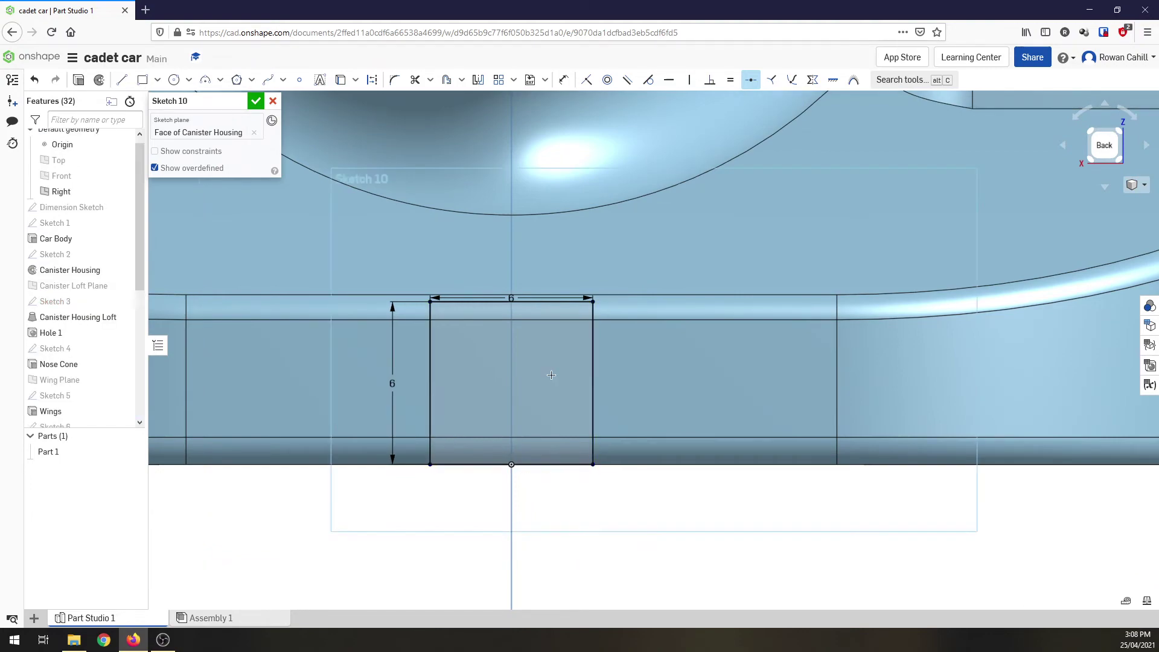
left_click(256, 101)
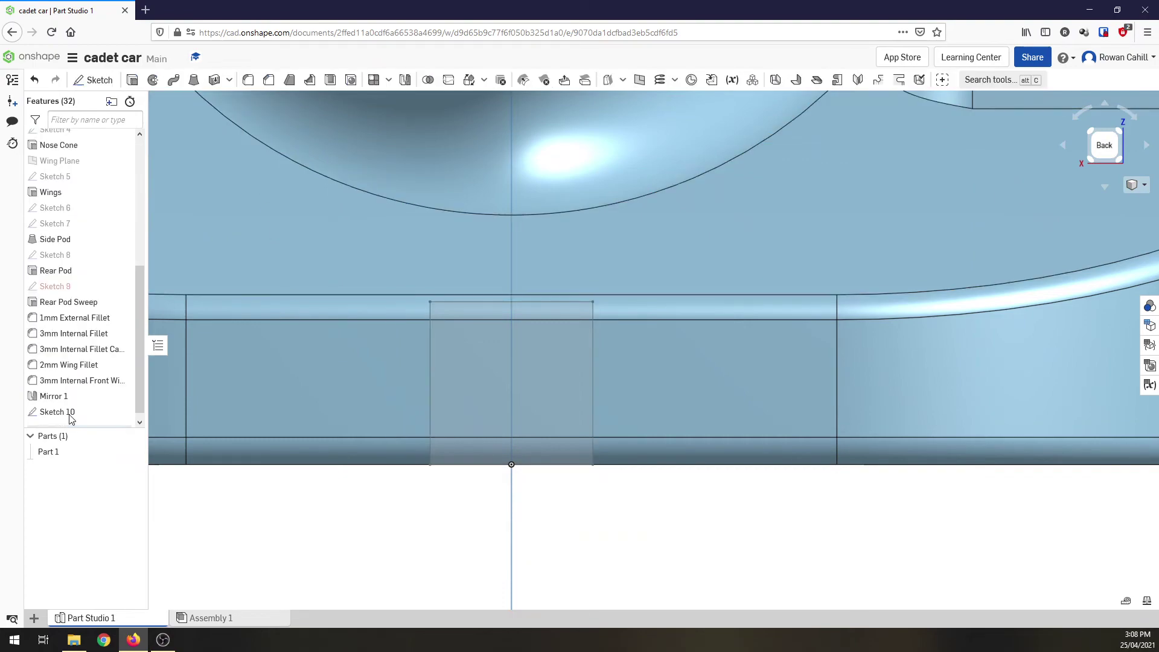
left_click(1093, 132)
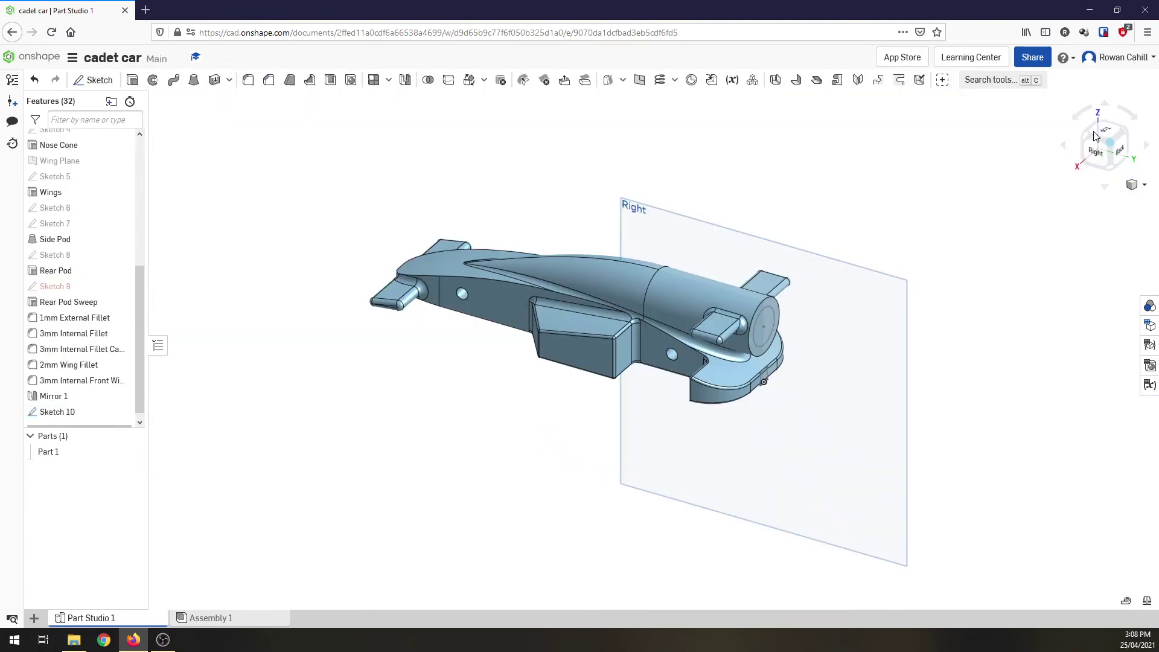
Cut the circular canister hole 52 mm deep with a removing extrude
left_click(132, 79)
left_click(221, 133)
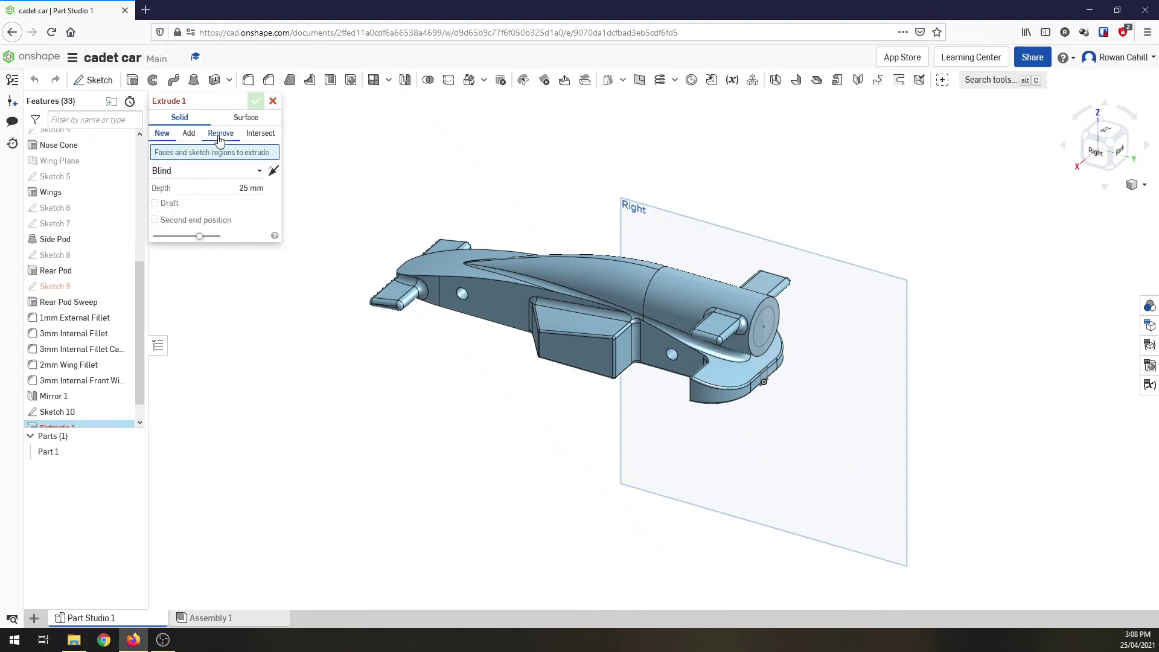
left_click(765, 327)
left_click(229, 202)
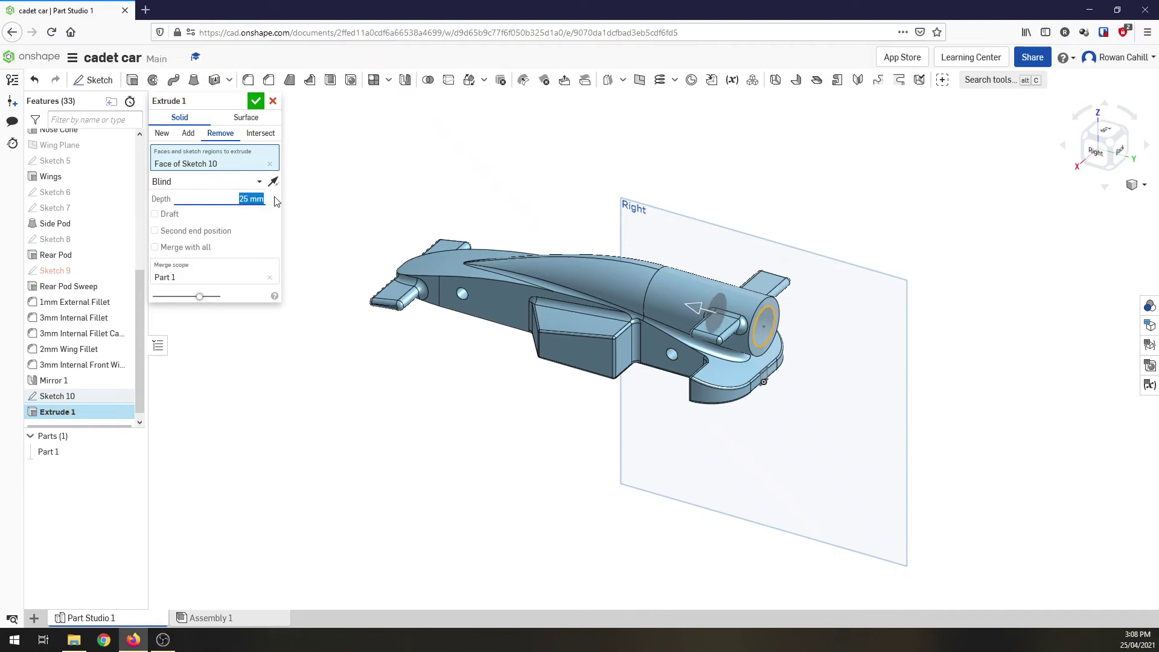
type("52")
key("Return")
left_click(256, 100)
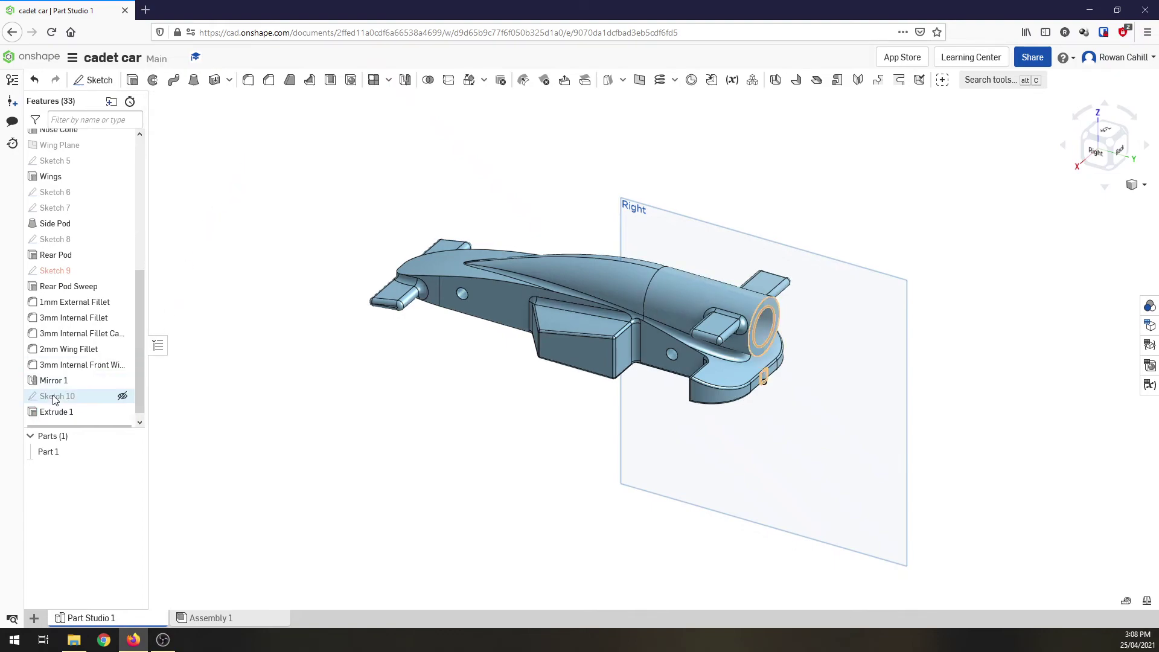
Cut the 6 mm square region through all as Extrude 2 to form the slot
left_click(122, 397)
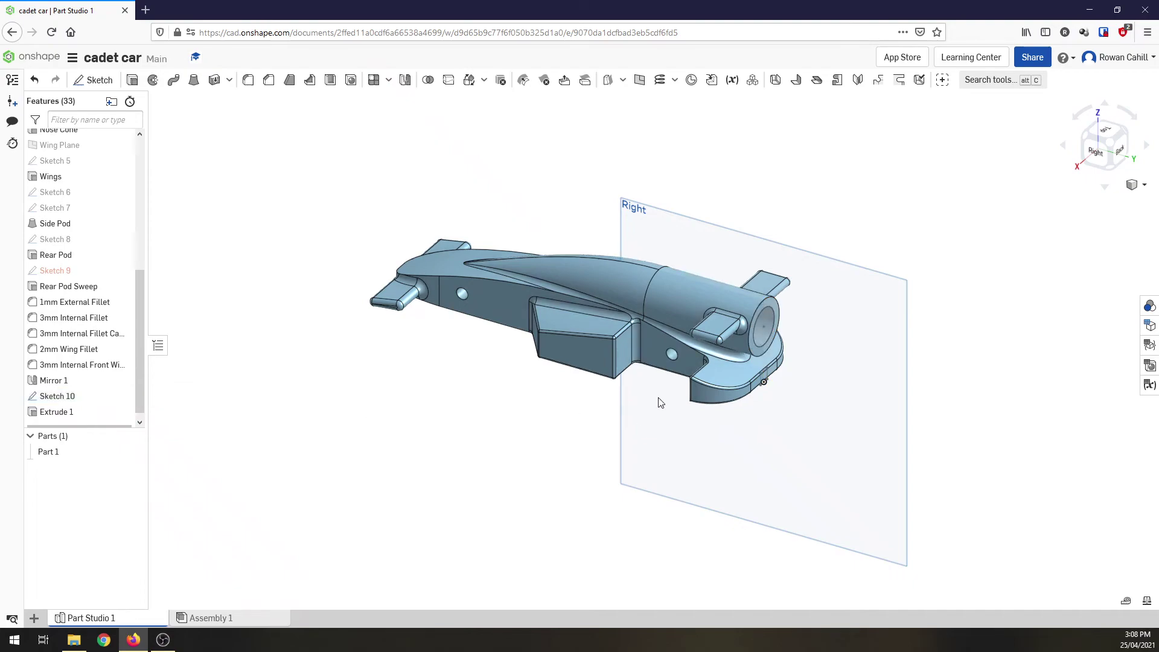
scroll(752, 397, "up", 5)
left_click(639, 275)
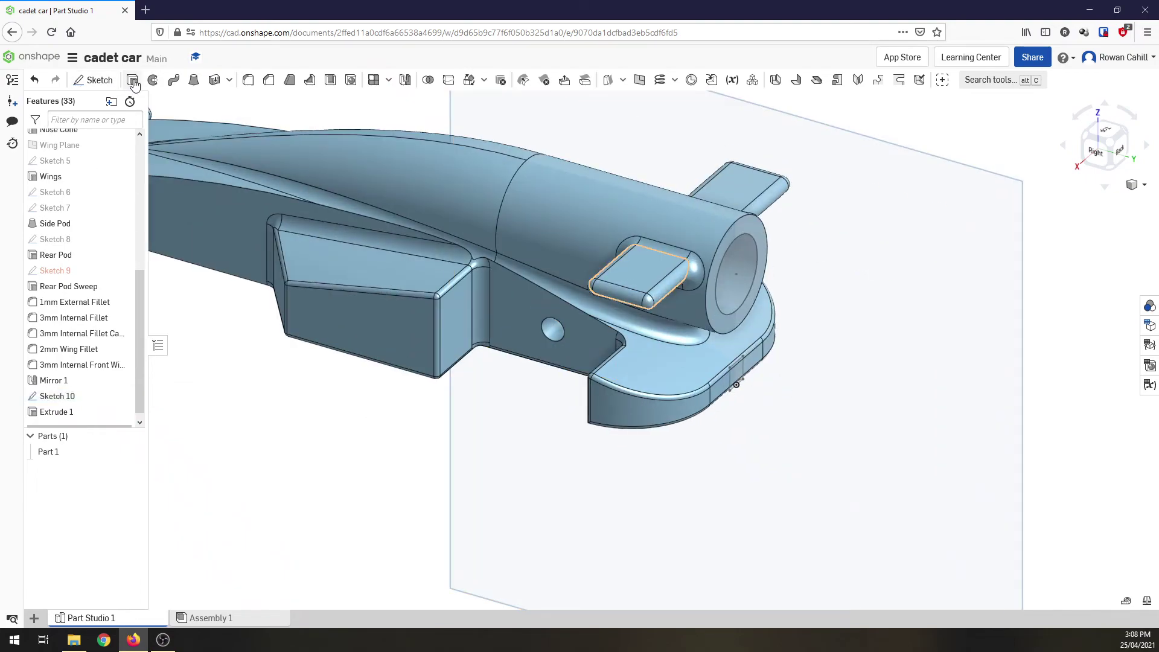
key("shift+e")
left_click(738, 375)
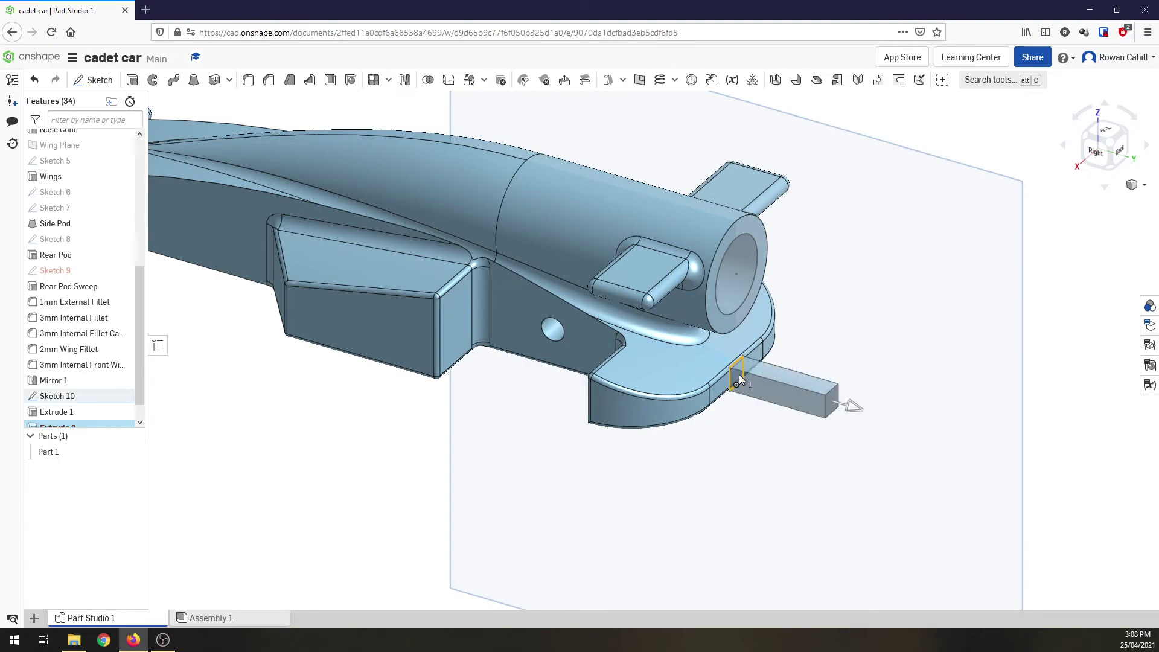
left_click(221, 133)
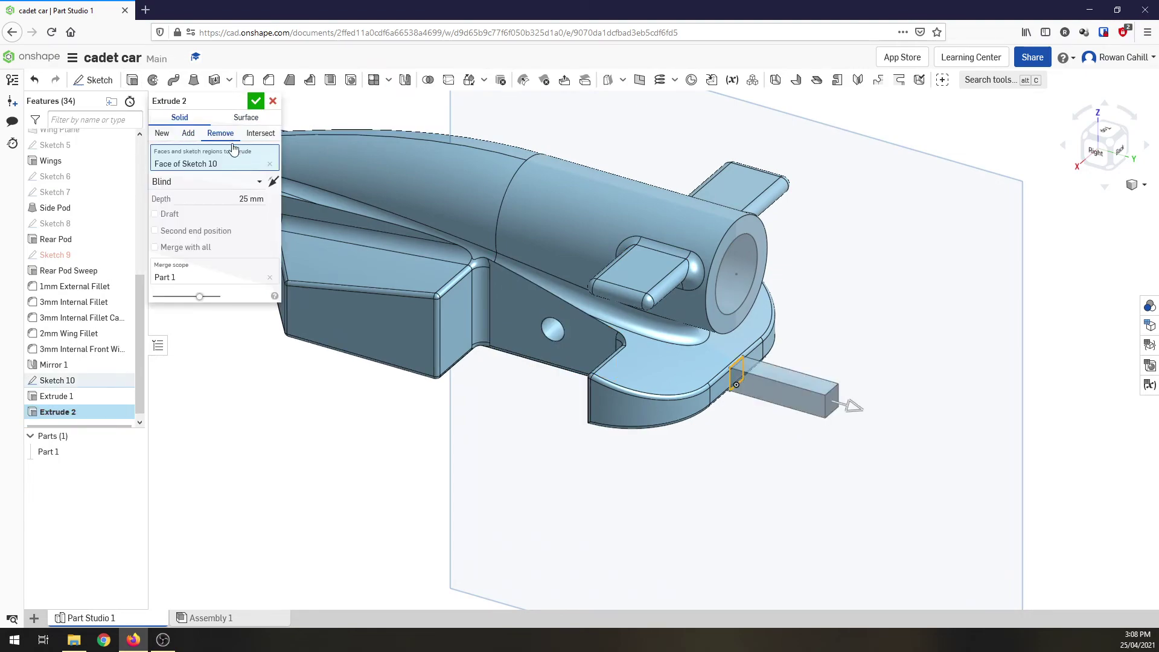
left_click(260, 182)
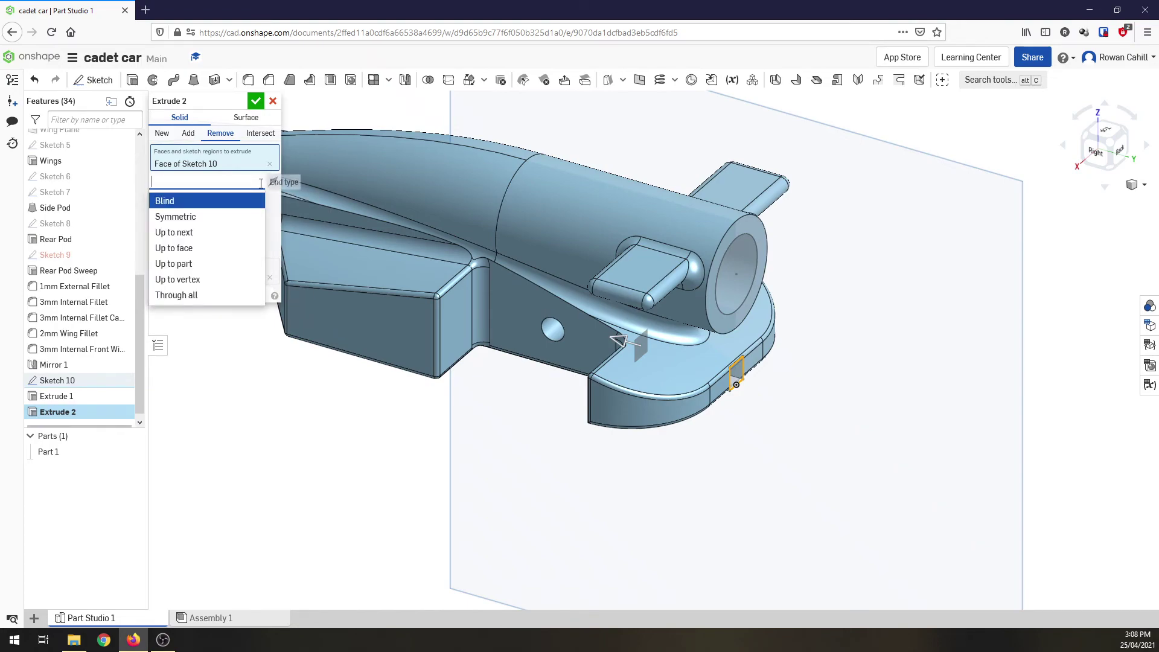
left_click(188, 295)
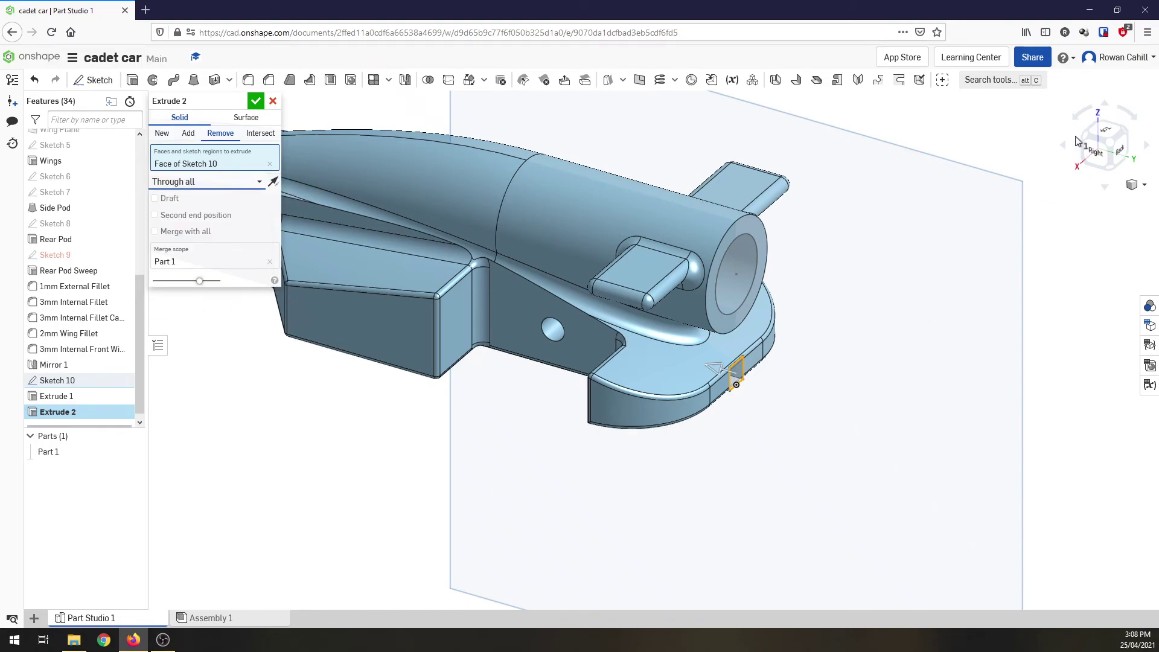
key("shift+7")
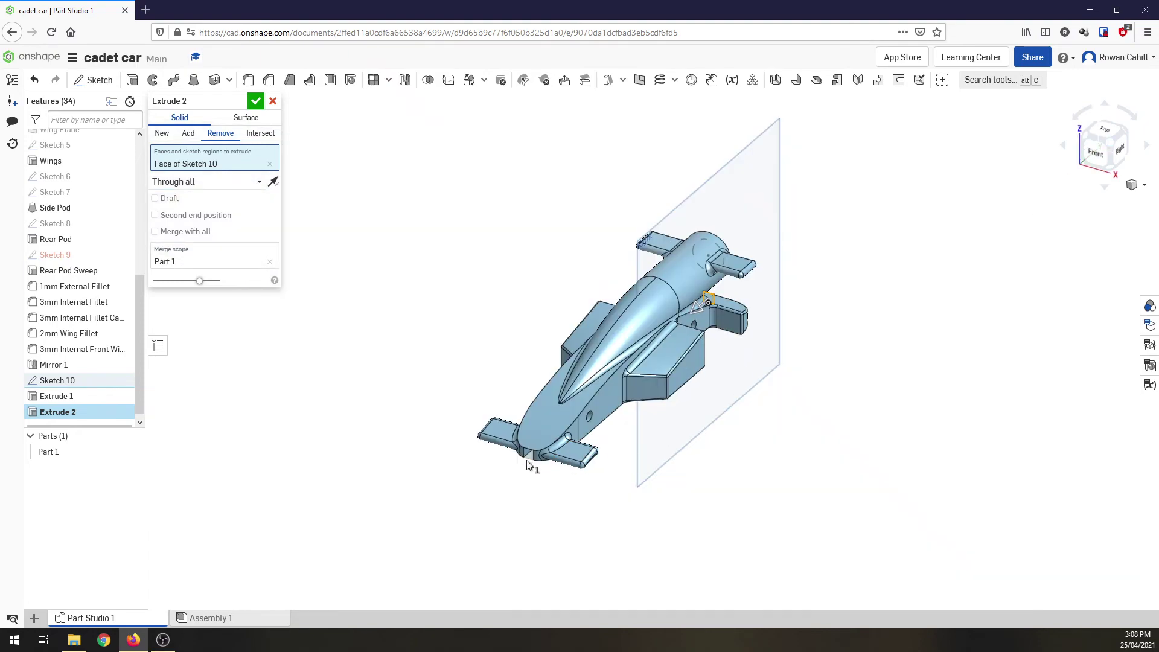
scroll(526, 464, "up", 6)
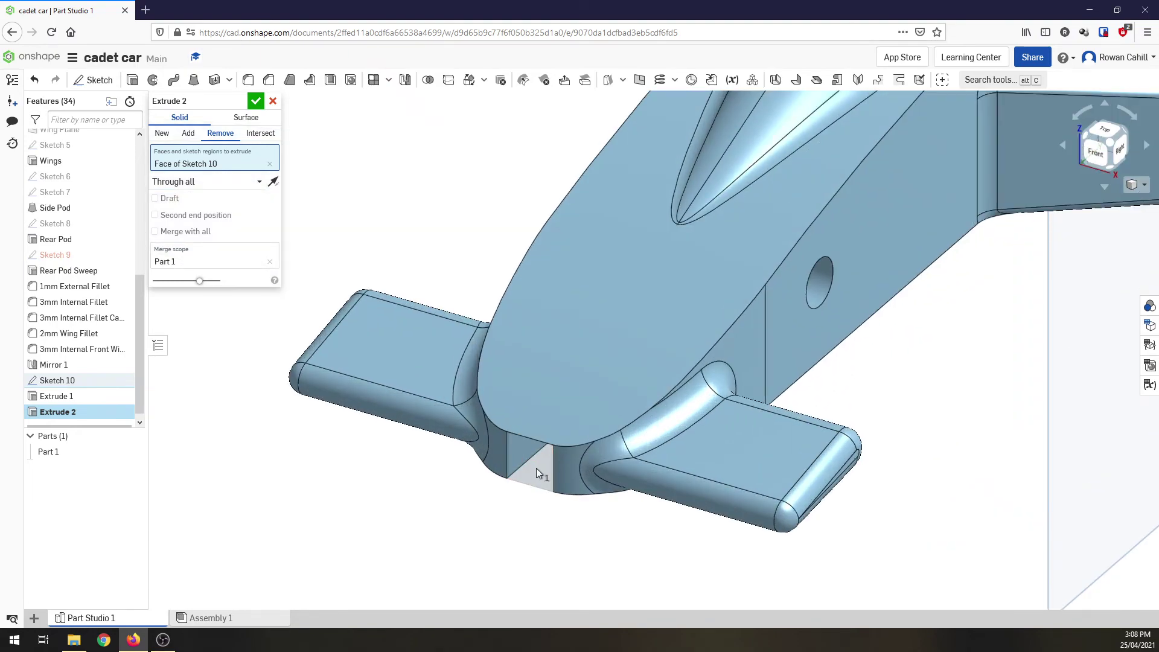
left_click(255, 101)
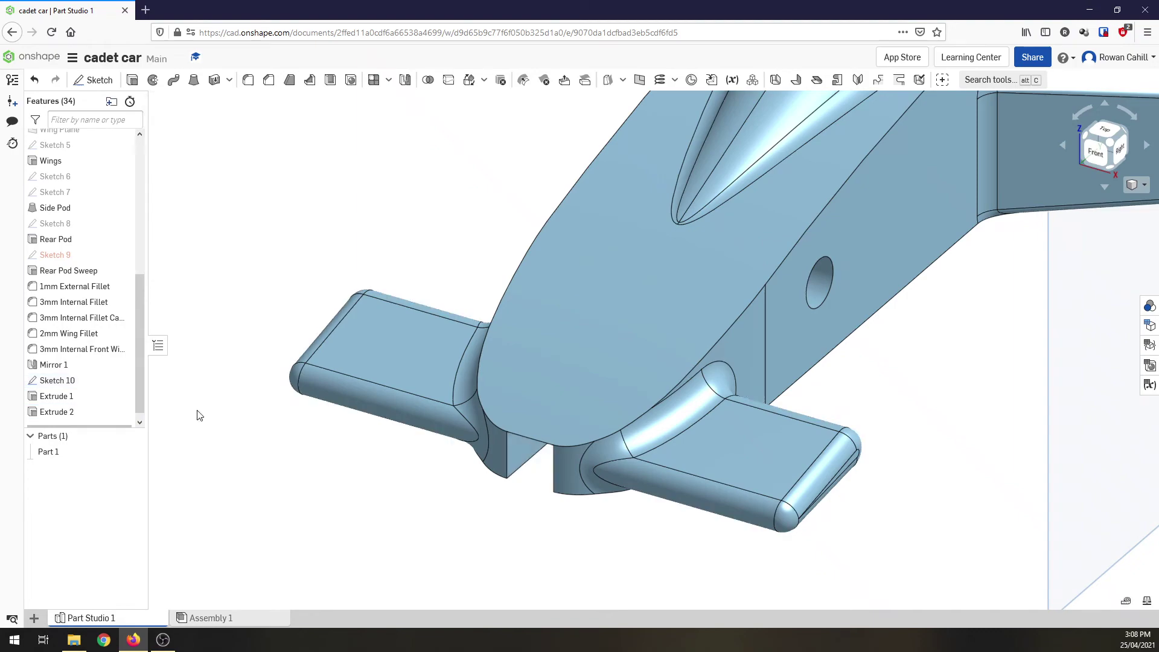
scroll(199, 469, "down", 6)
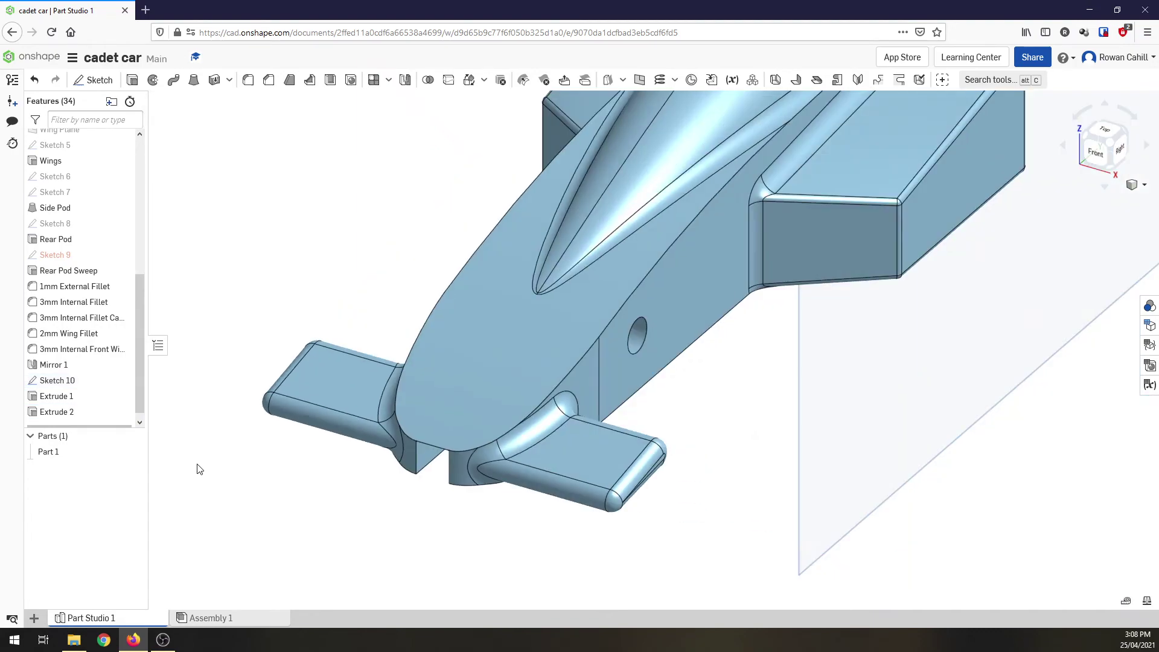
Add the car body and nose cone edges to the 1mm External Fillet, then enlarge the feature list
scroll(199, 469, "down", 3)
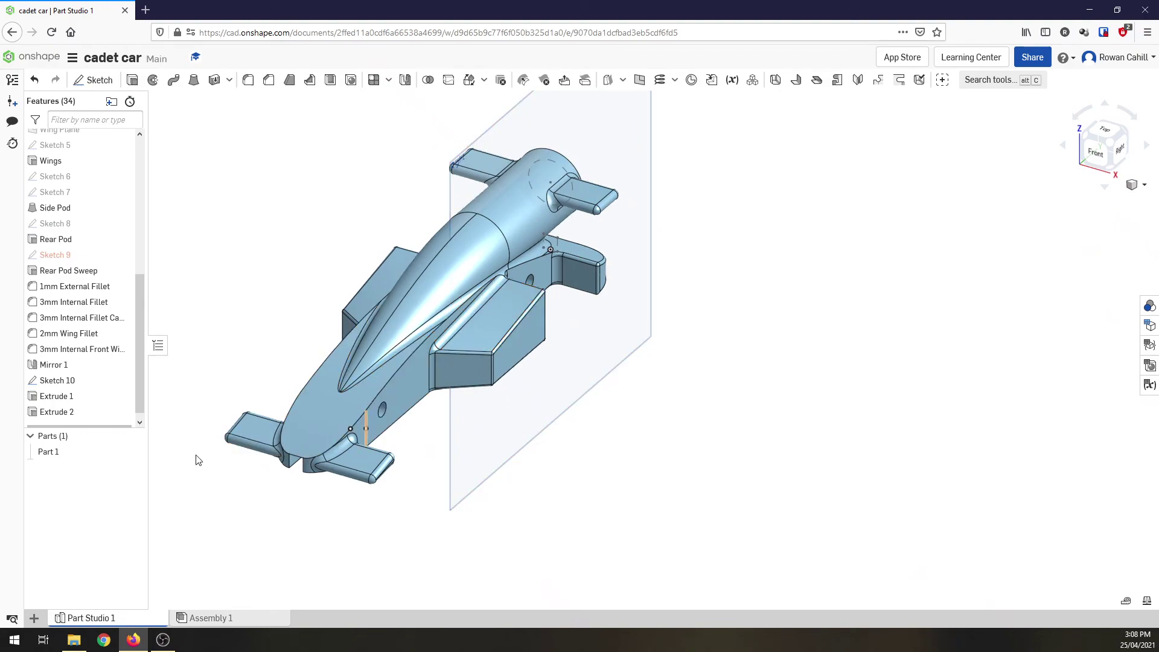
left_click(84, 286)
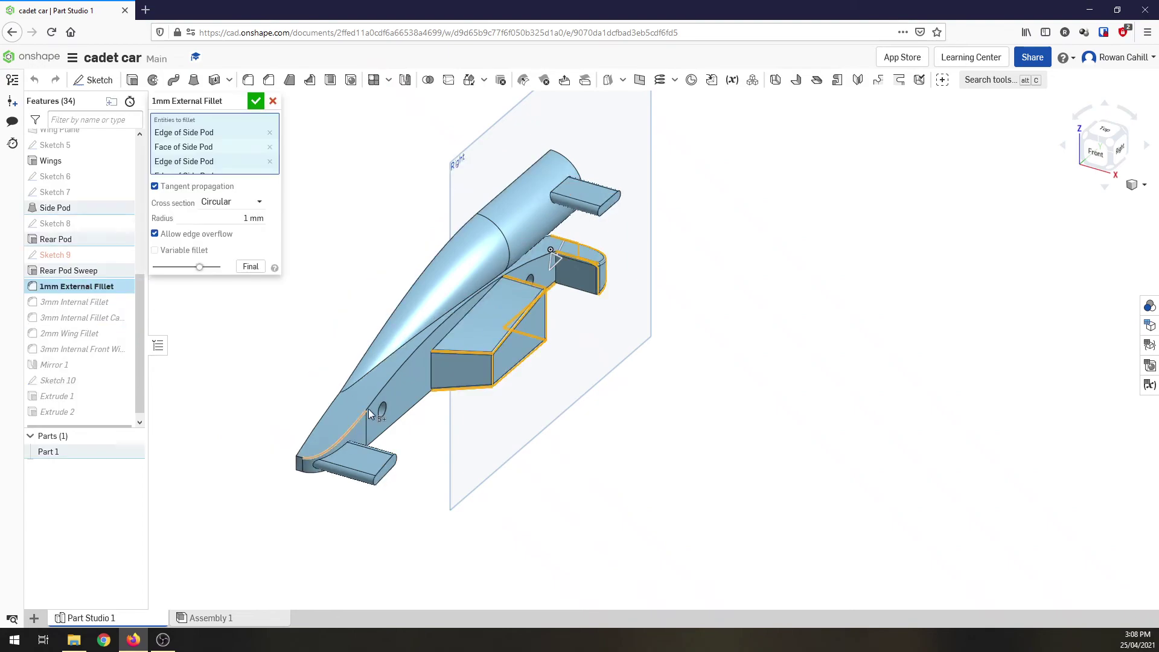
left_click(355, 422)
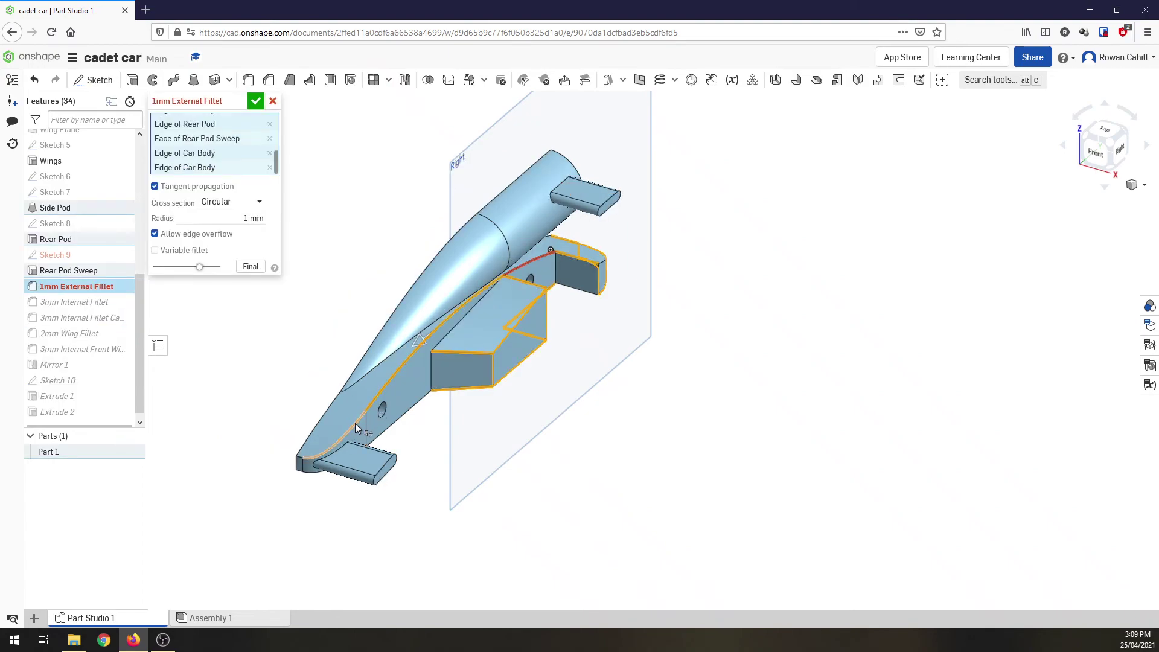
left_click(355, 423)
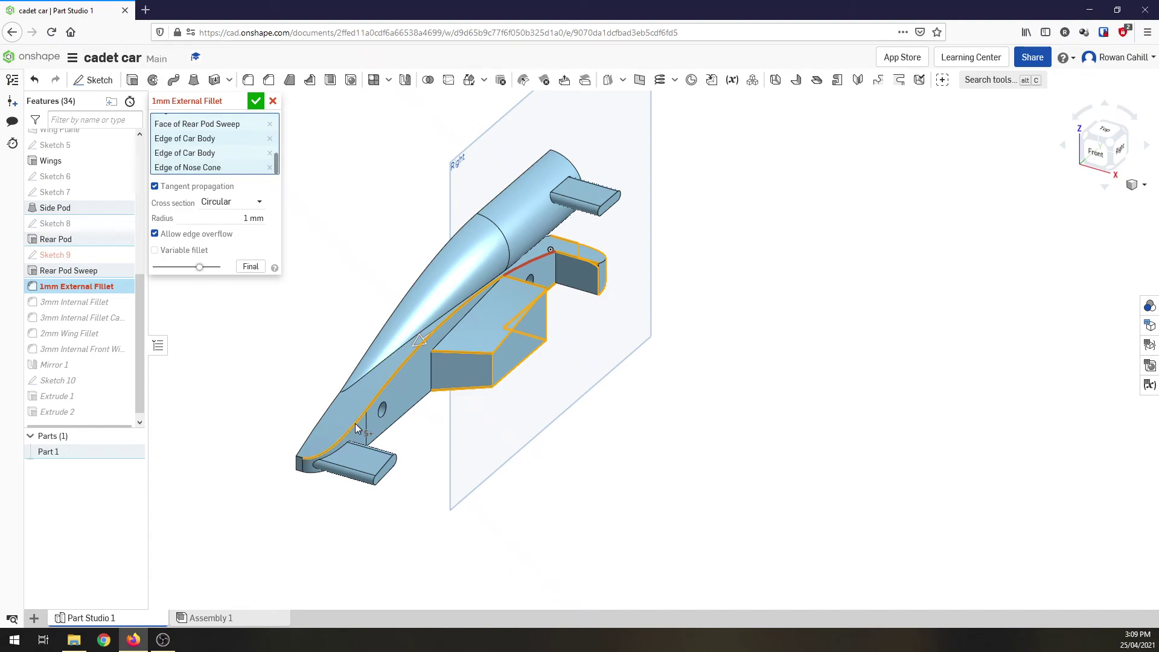
left_click(273, 102)
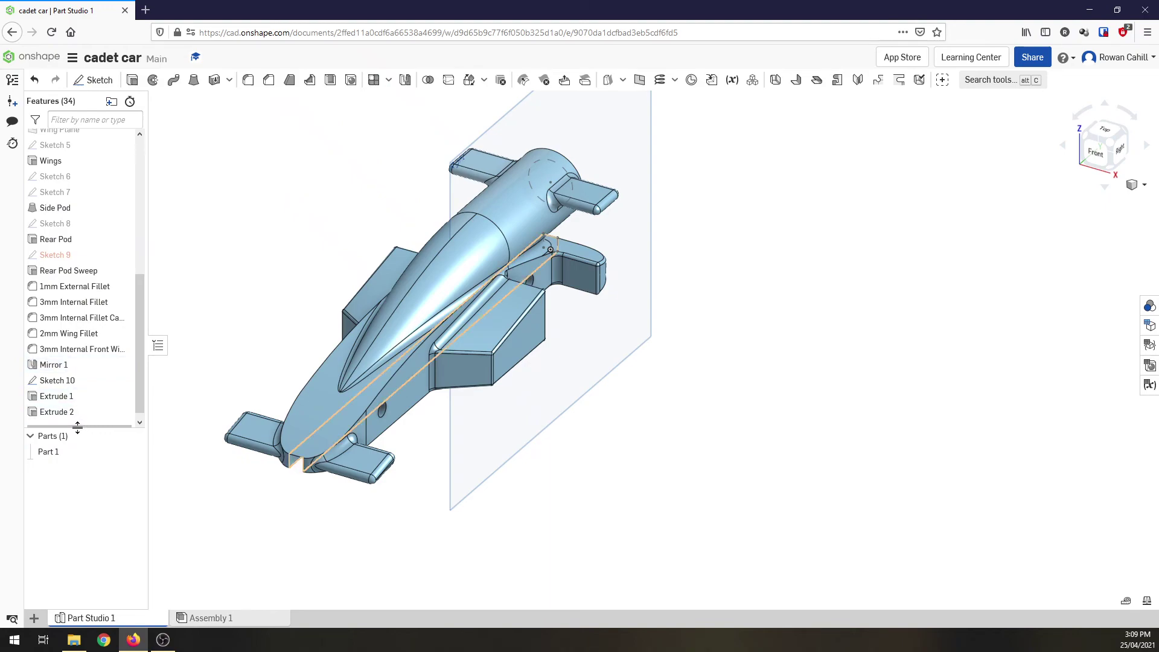
mouse_move(77, 427)
left_mouse_down()
mouse_move(77, 411)
mouse_move(83, 489)
mouse_move(86, 406)
left_mouse_up()
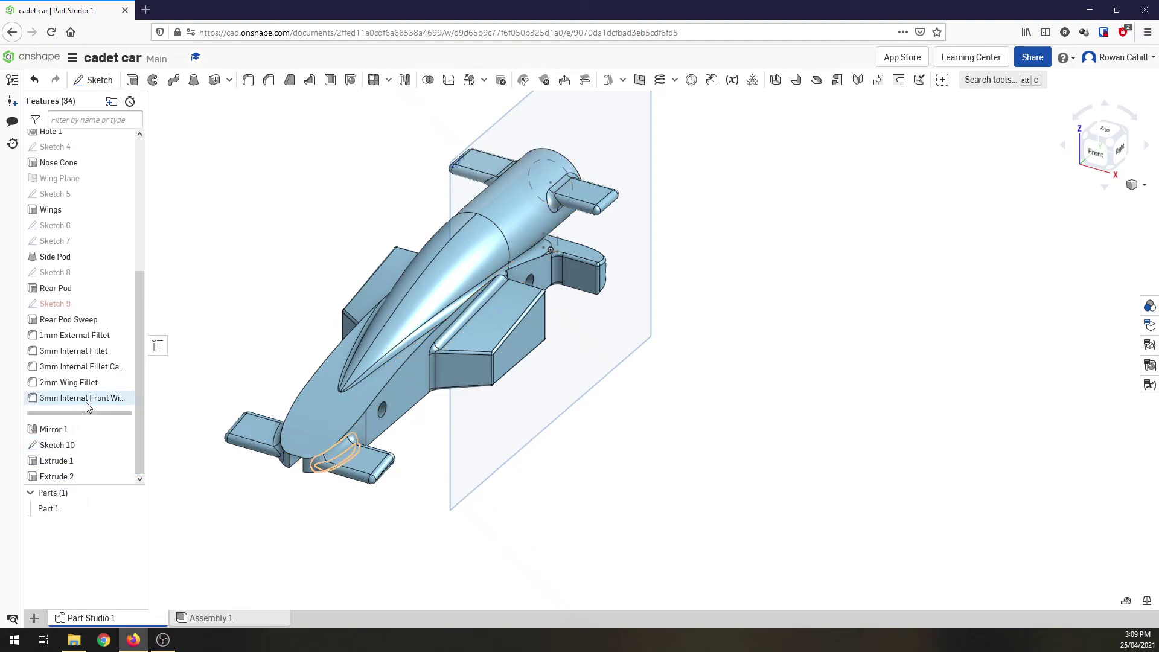
Add a 1 mm Fillet 1 on a car body edge and roll the history forward past Extrude 2
left_click(248, 80)
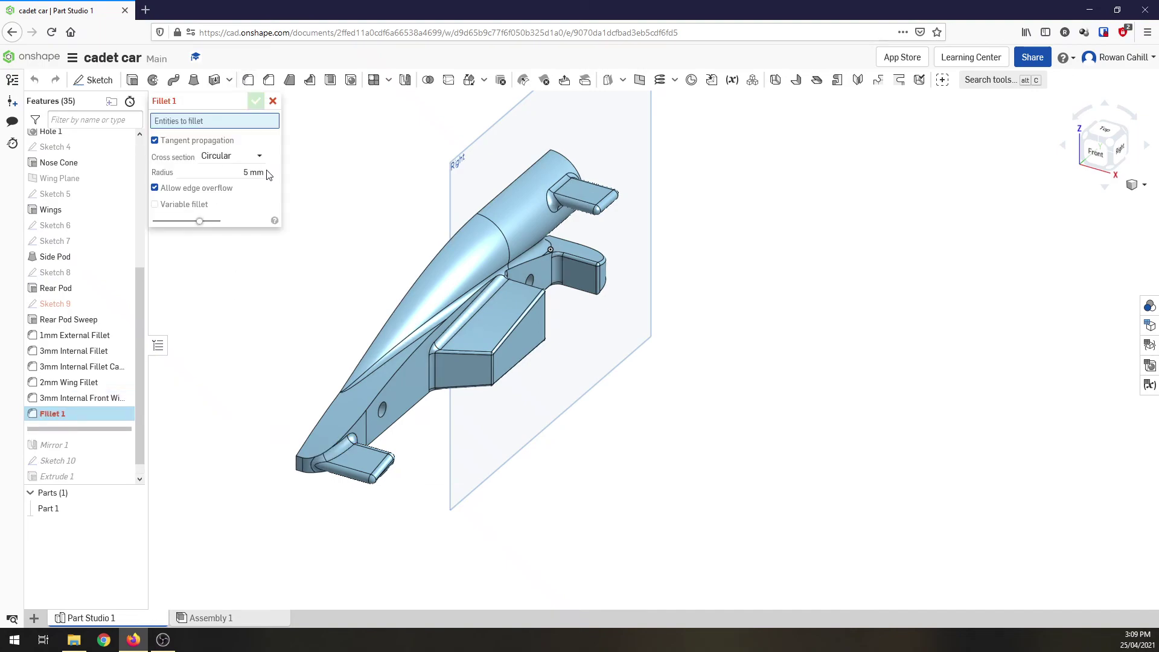
left_click(252, 172)
type("1")
left_click(390, 382)
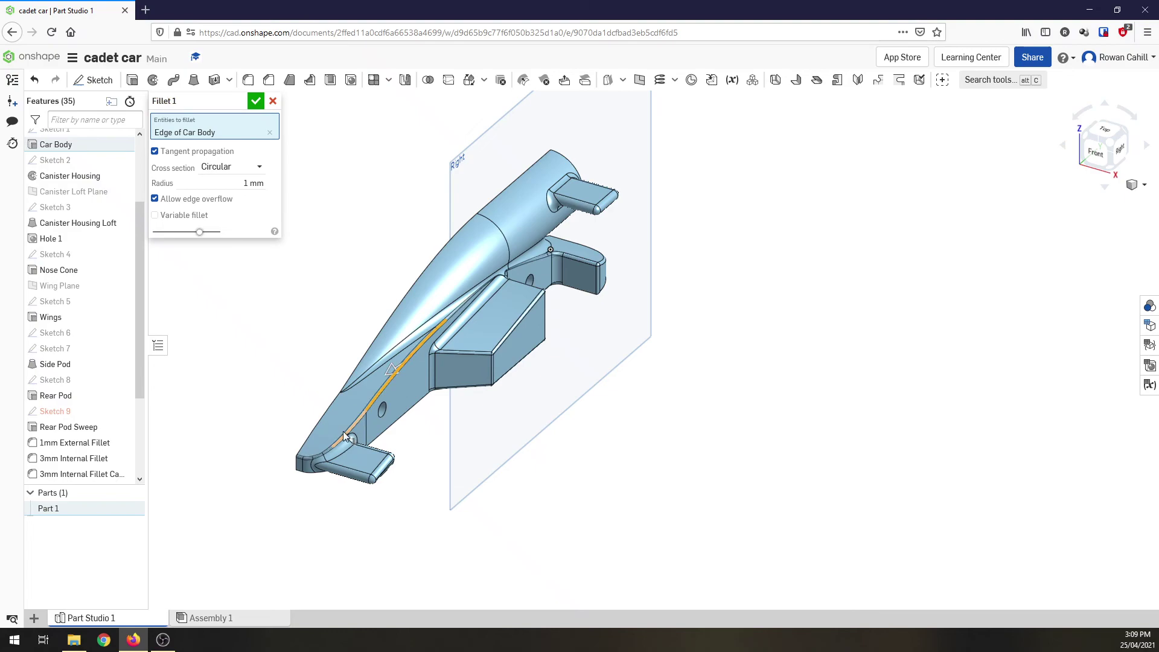
scroll(449, 303, "up", 2)
scroll(450, 306, "up", 3)
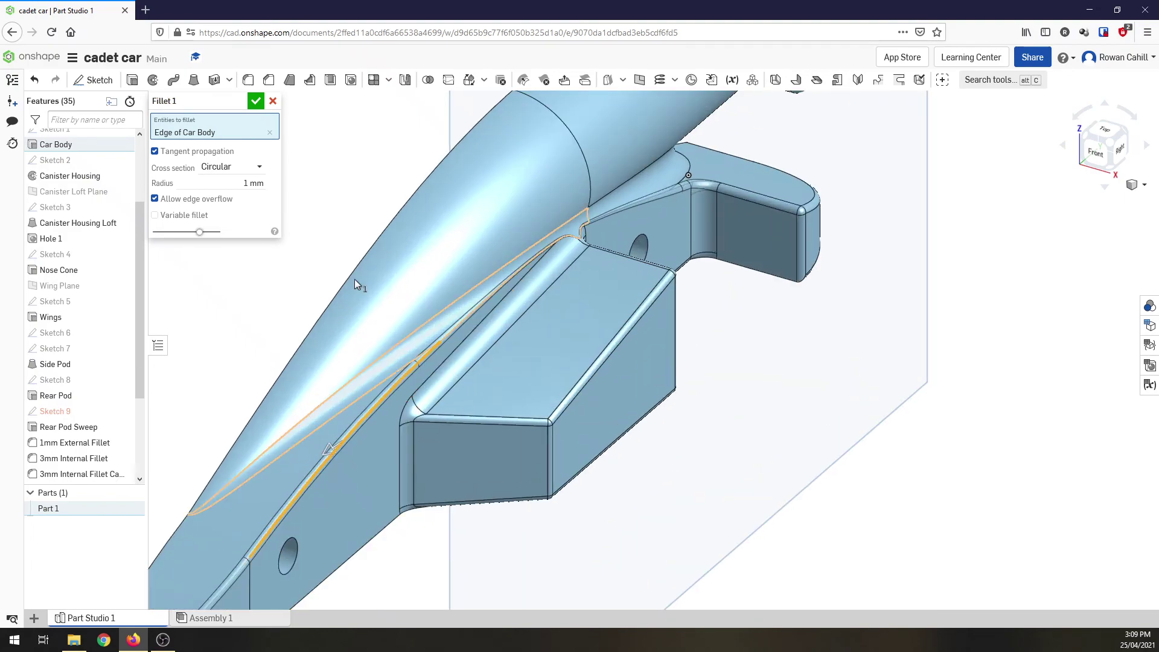
key("Return")
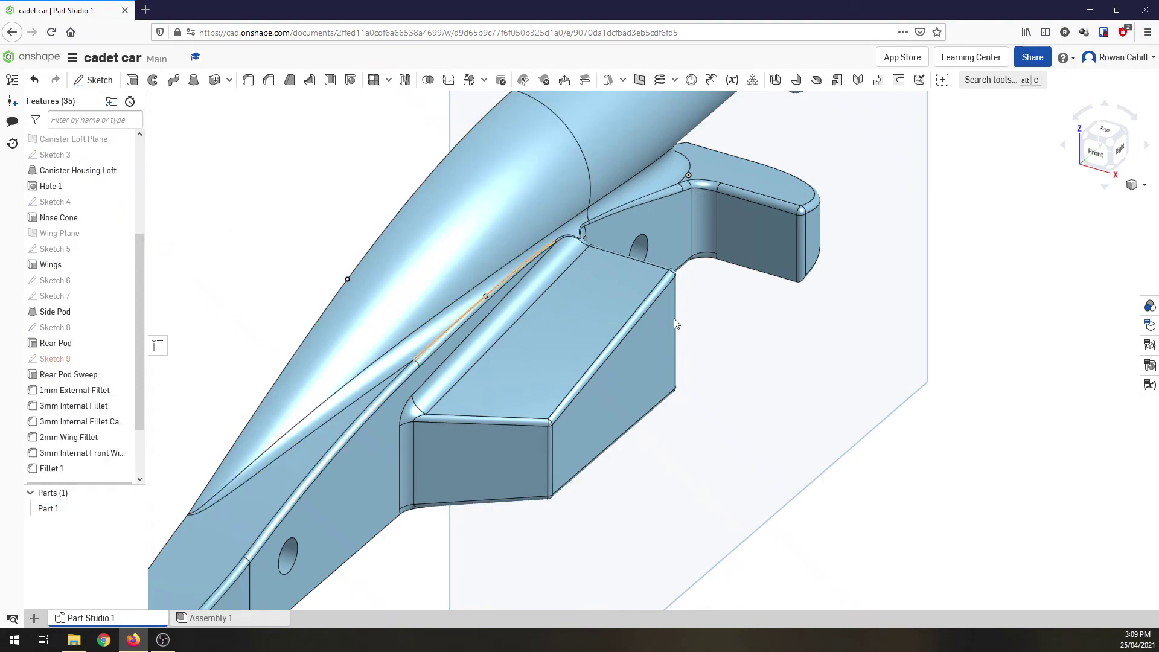
scroll(675, 320, "down", 5)
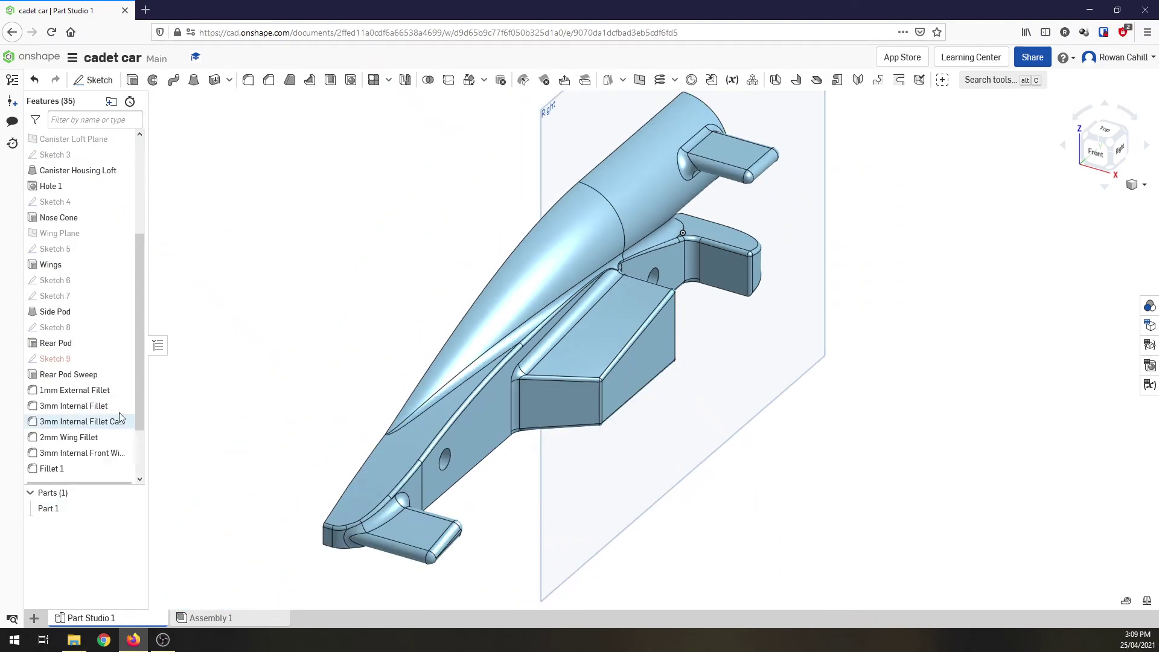
scroll(114, 405, "down", 2)
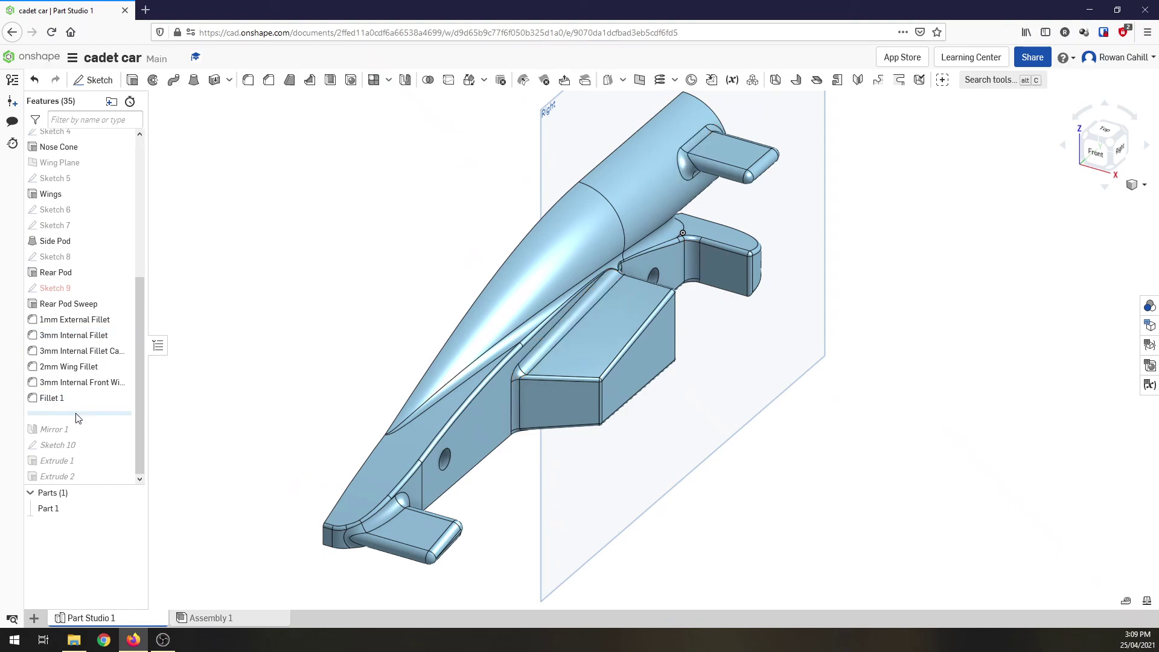
left_click_drag(68, 415, 89, 481)
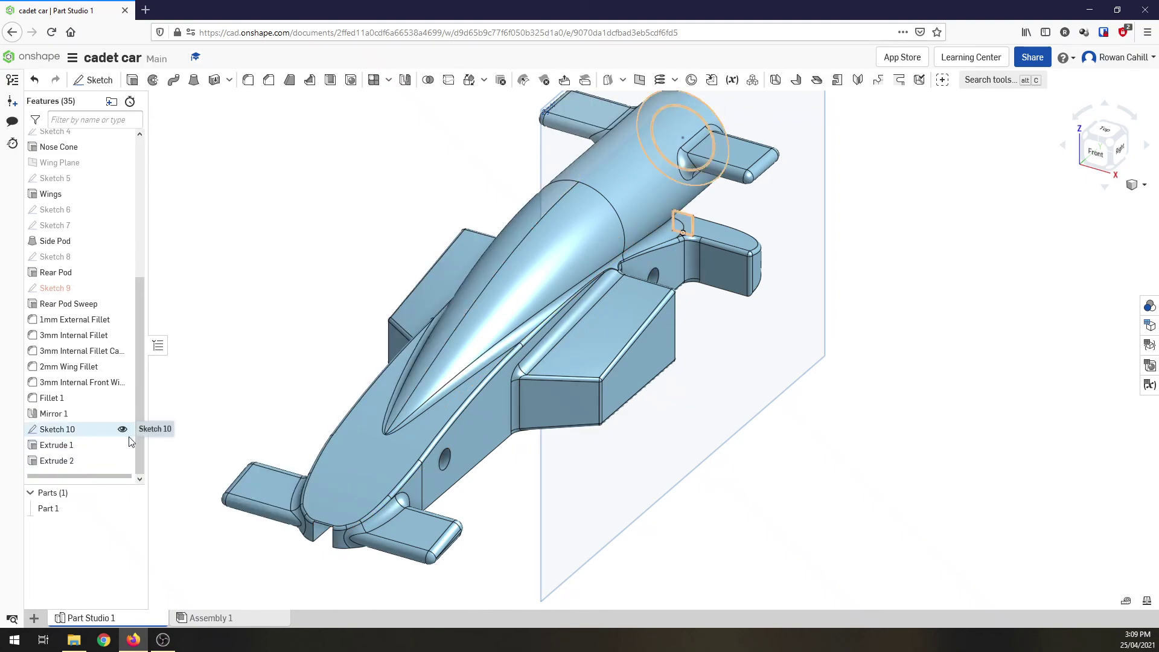
Rename Extrude 1 to 'Canister Hole'
scroll(121, 435, "up", 4)
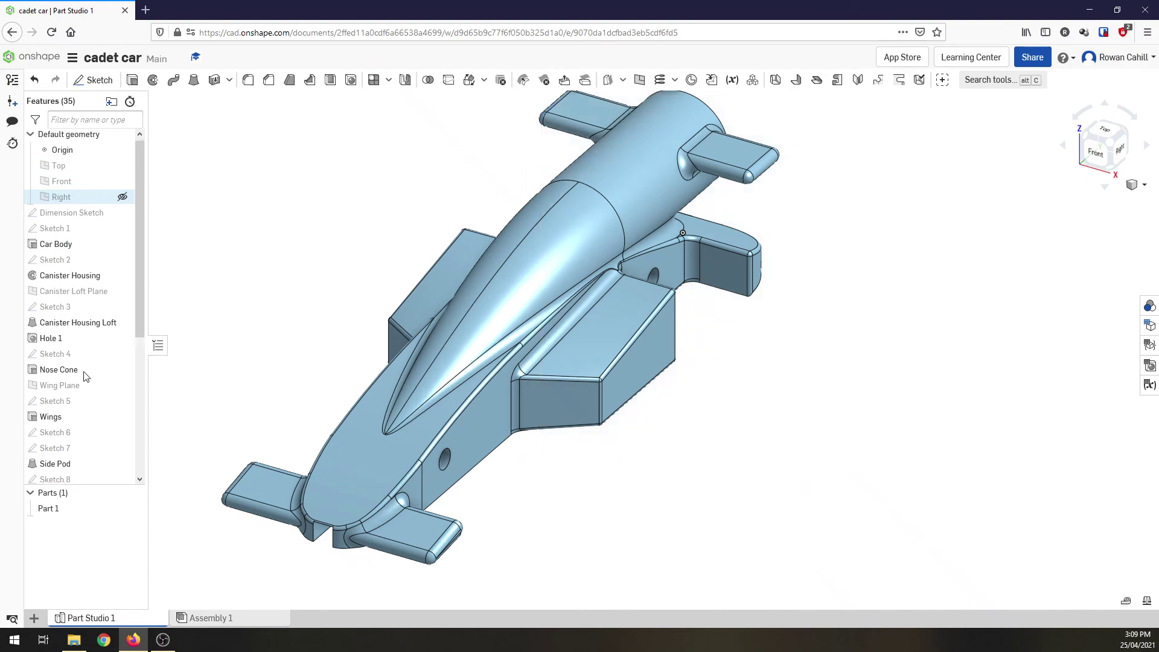
scroll(85, 386, "down", 4)
right_click(54, 446)
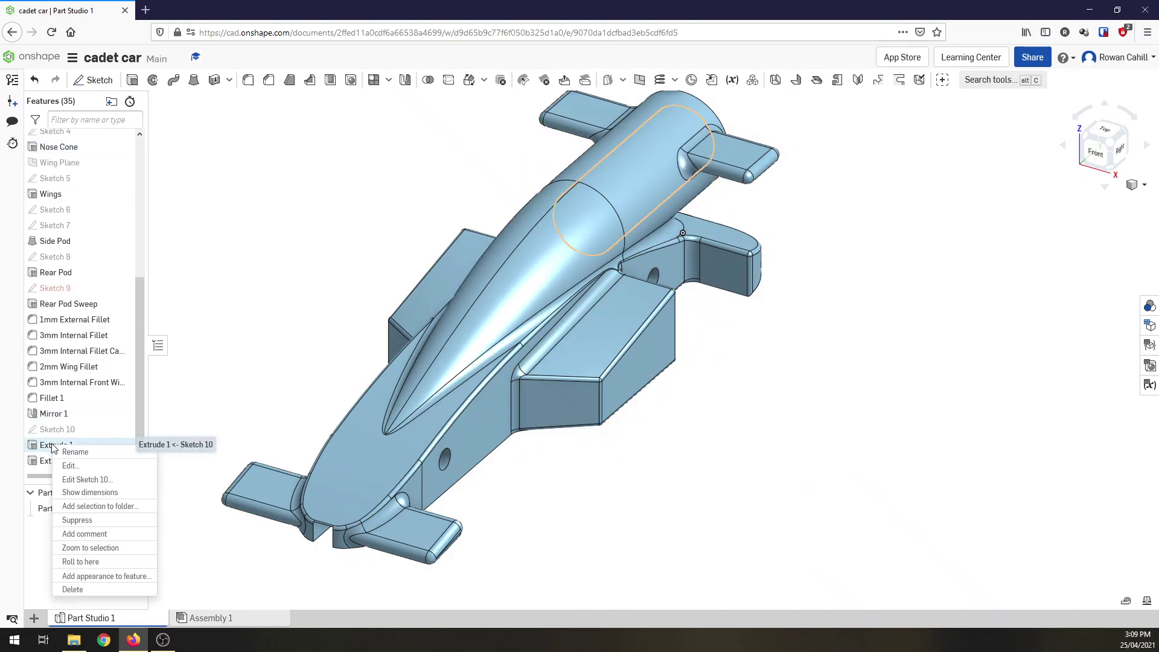
left_click(69, 453)
type("Canister Hole")
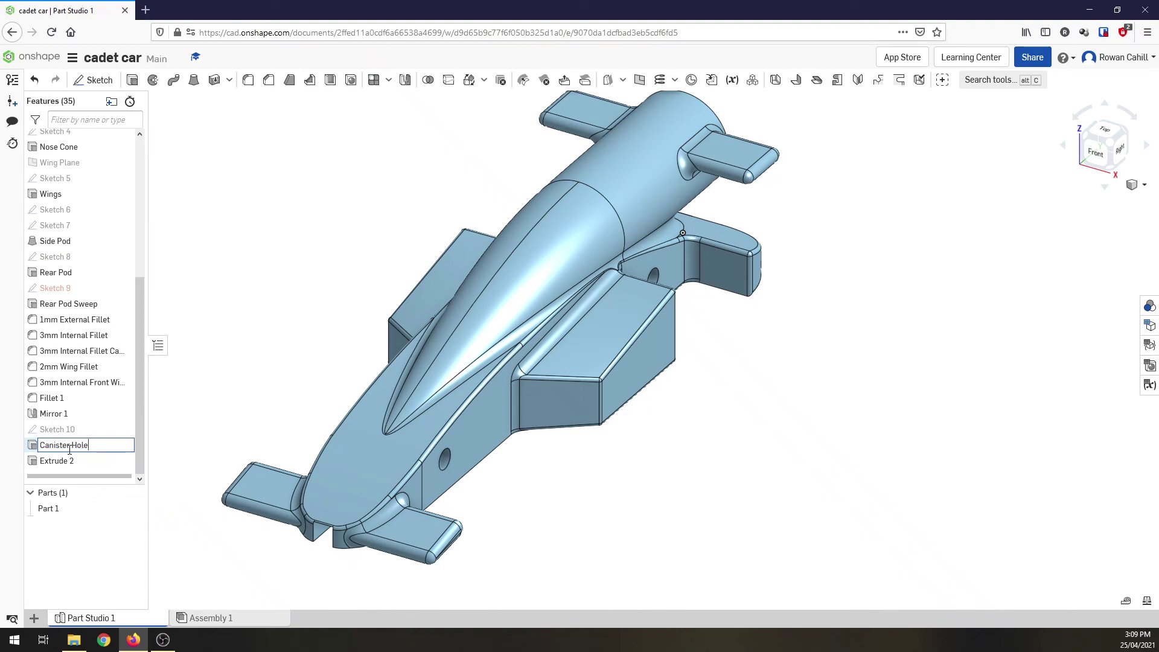
left_click(65, 464)
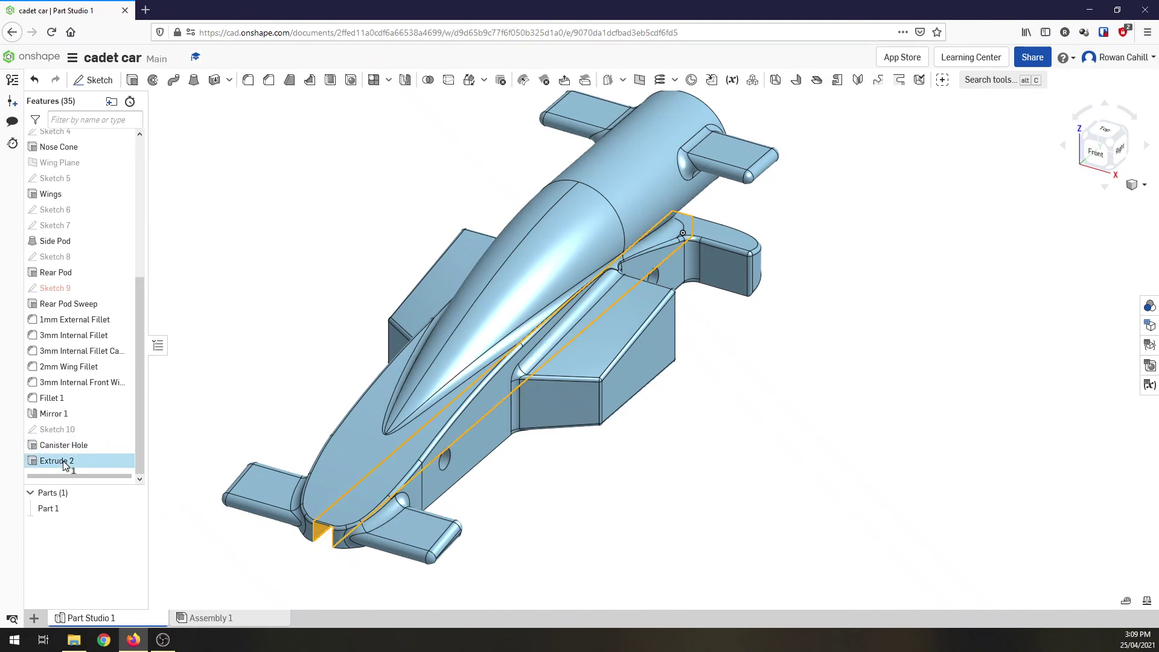
Rename Extrude 2 to 'Tether Line Slot'
key("Escape")
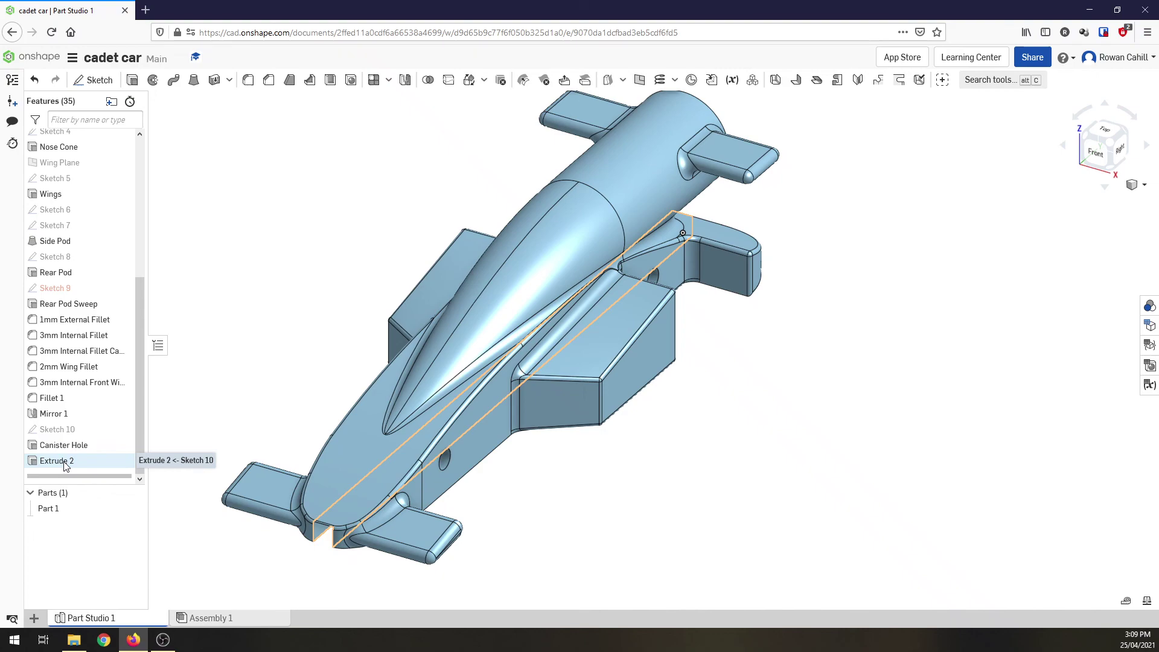
right_click(65, 465)
left_click(86, 469)
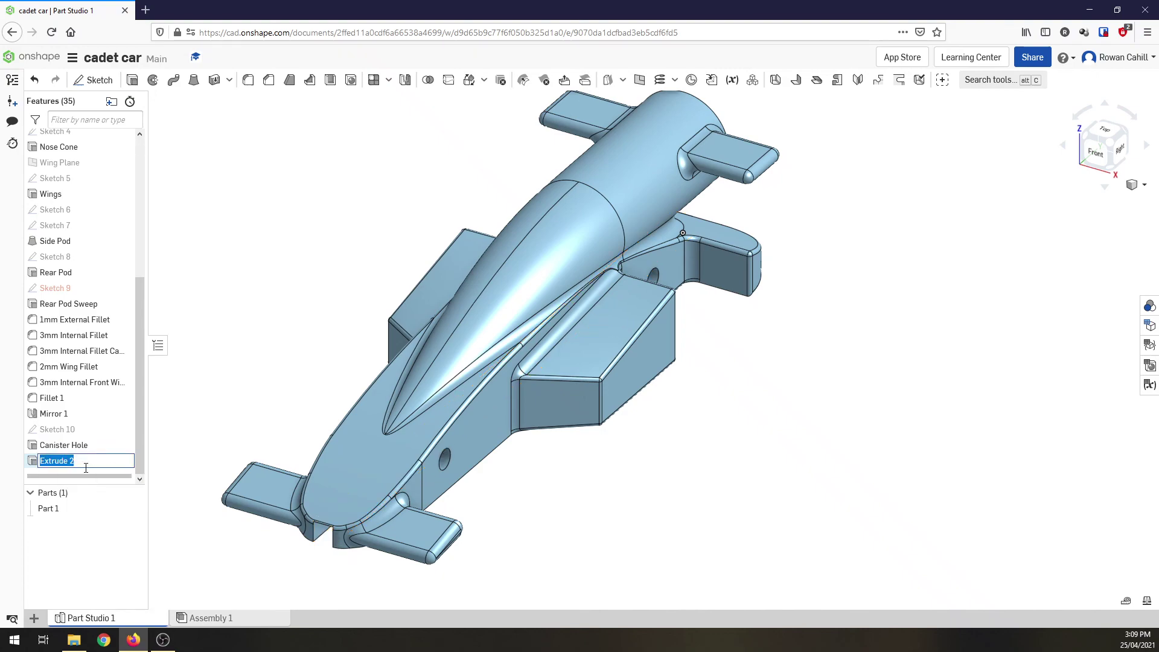
type("Te")
type("Line Slot")
key("Return")
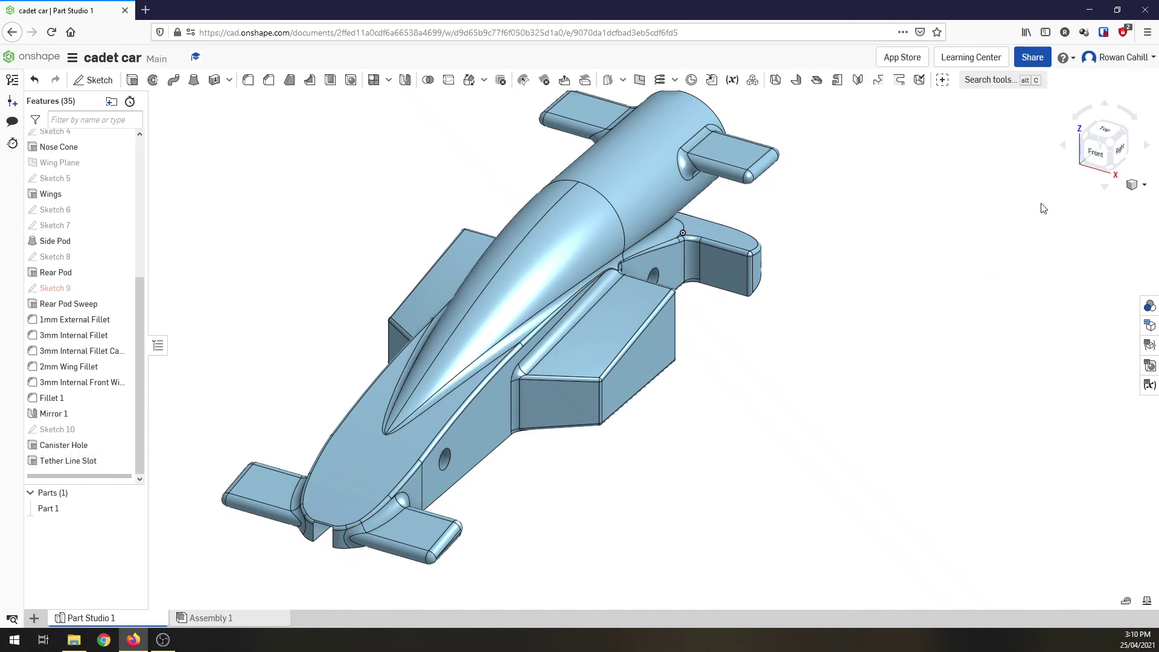
left_click(1121, 150)
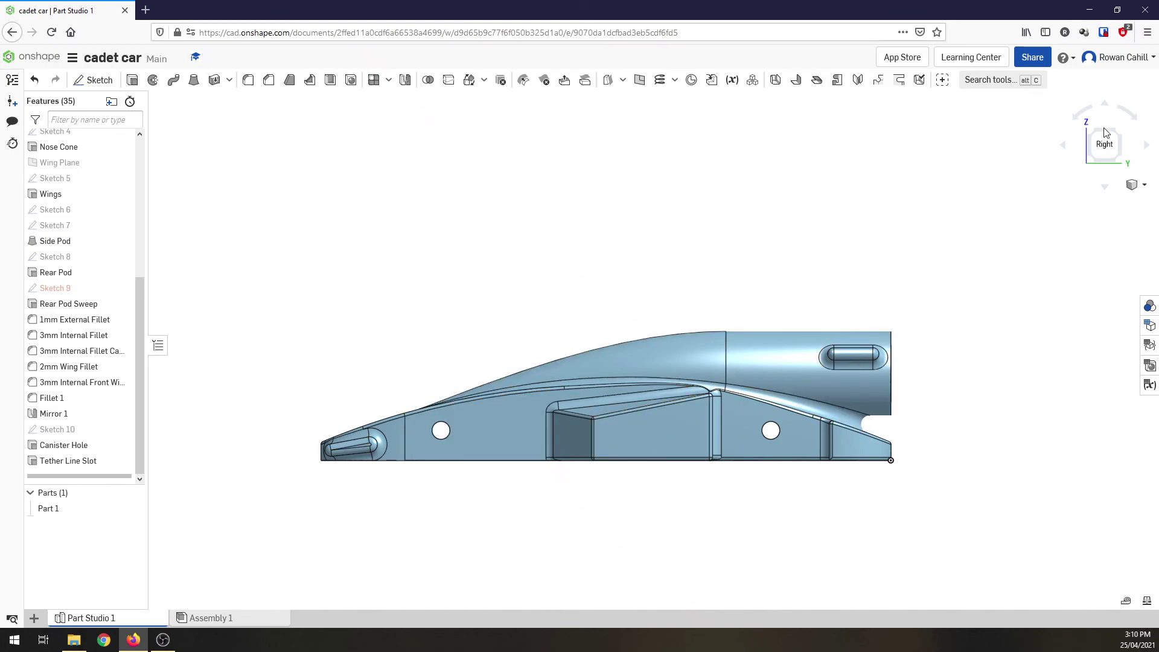
key("shift+7")
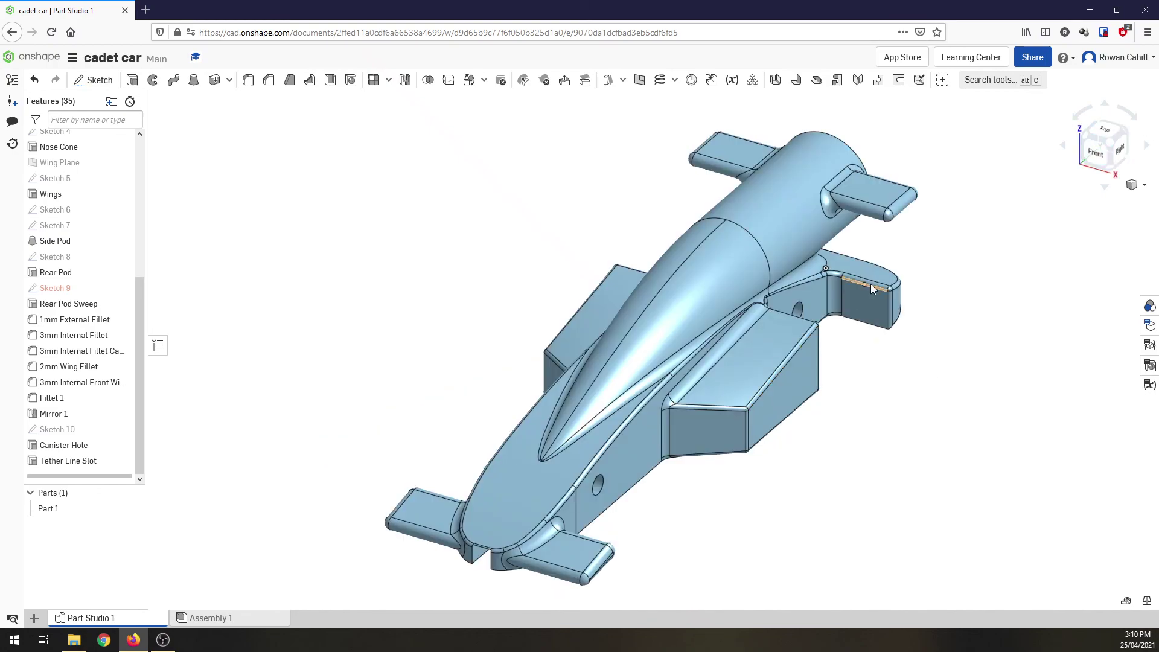